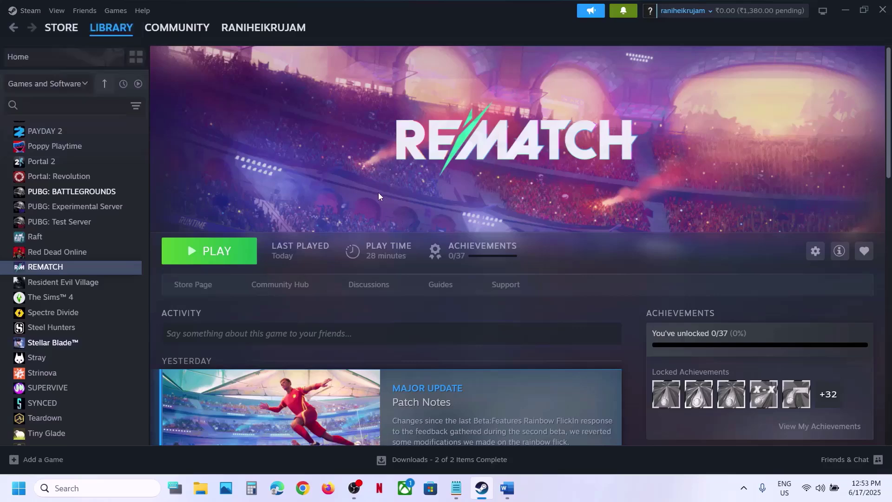
Step: View the Windows power options for restarting the PC and dismiss them
key(super)
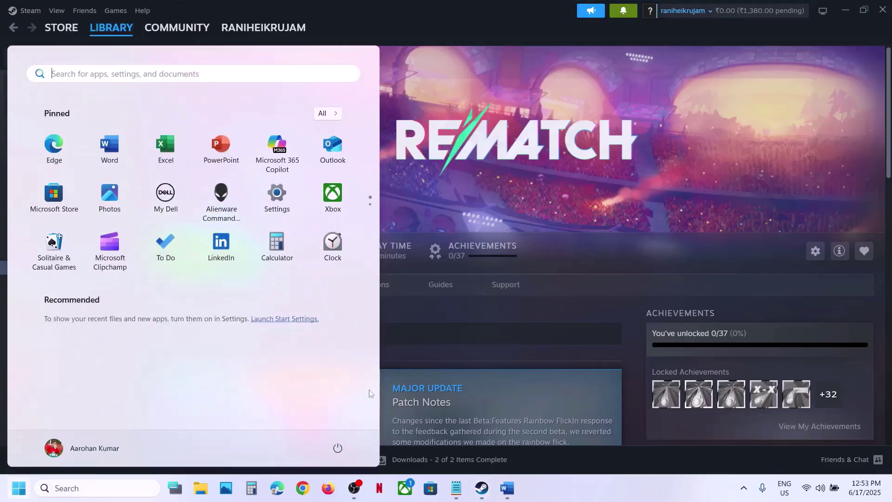
click(337, 447)
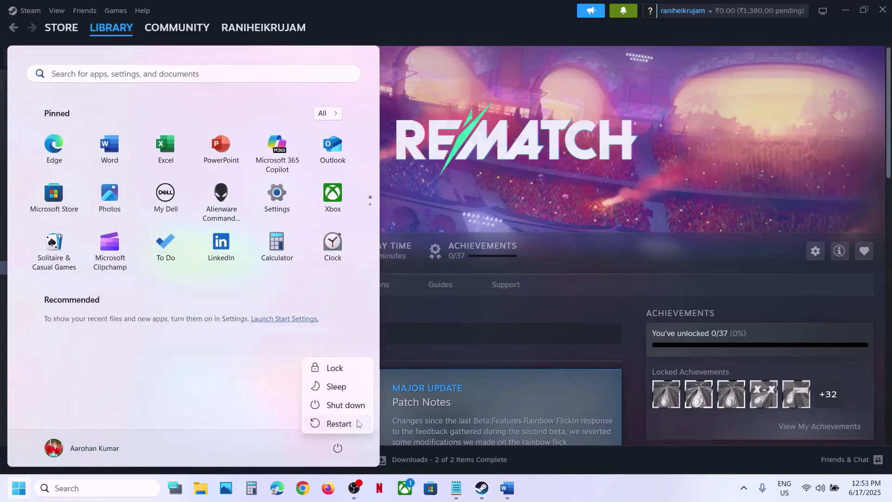
key(Escape)
click(500, 177)
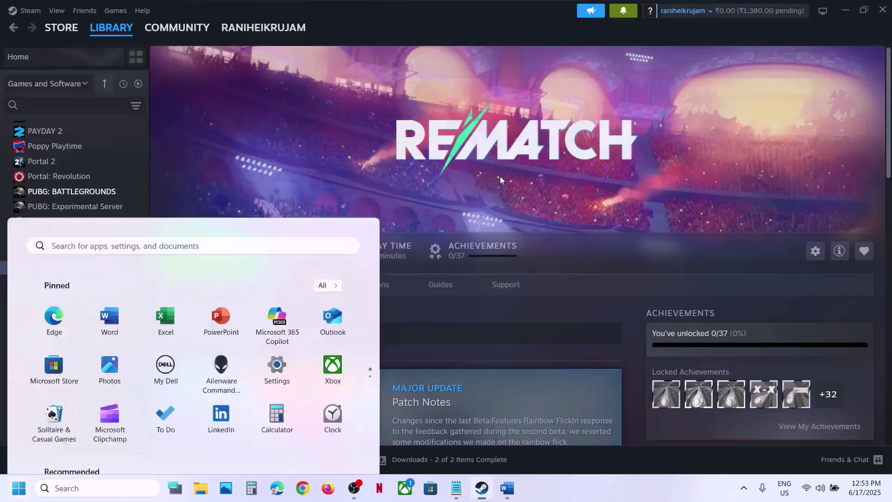
Step: Switch to the Word notes, highlight the Step 2 instruction about setting Steam offline, and return to Steam
click(511, 489)
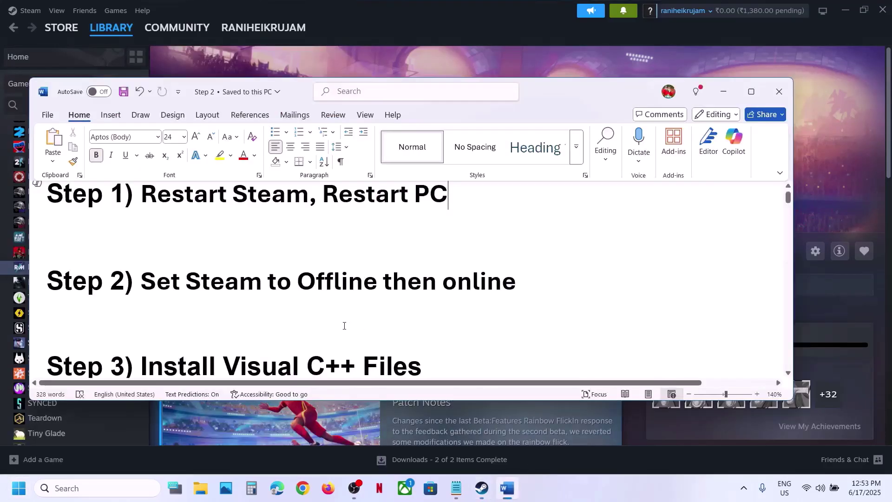
drag(157, 286, 442, 284)
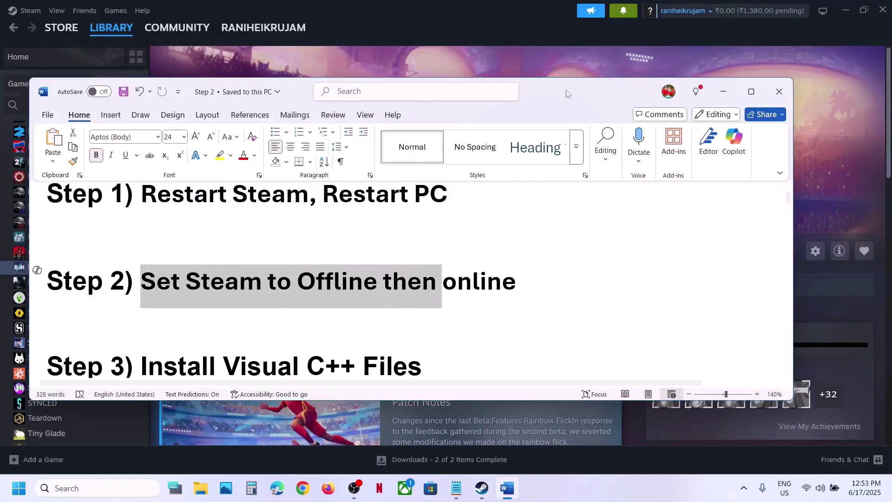
click(347, 63)
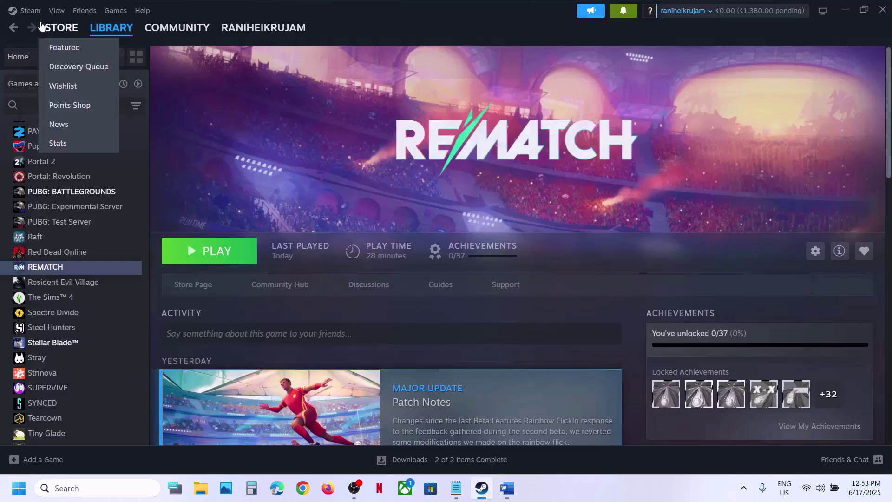
Step: Set Steam to offline mode and bring it back online
click(30, 10)
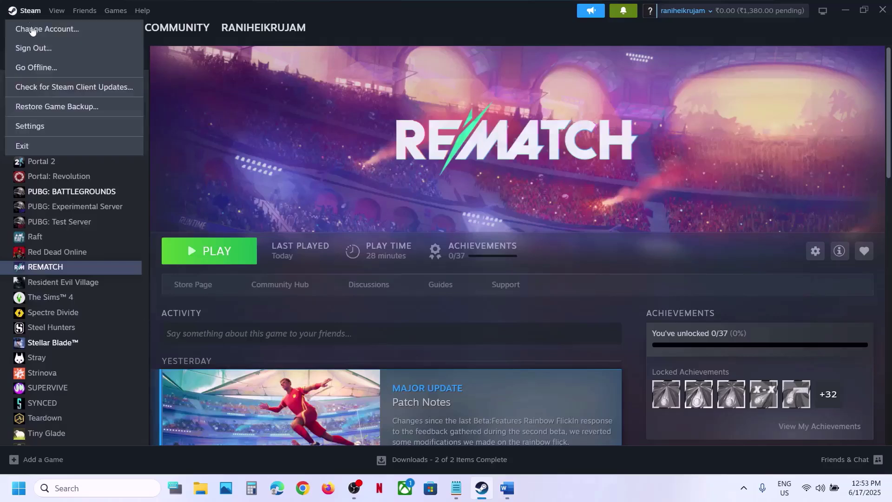
click(37, 68)
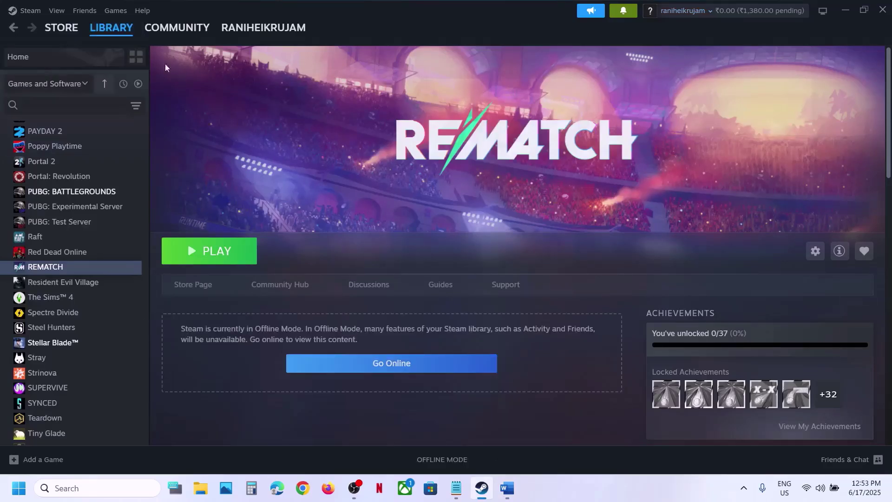
click(30, 11)
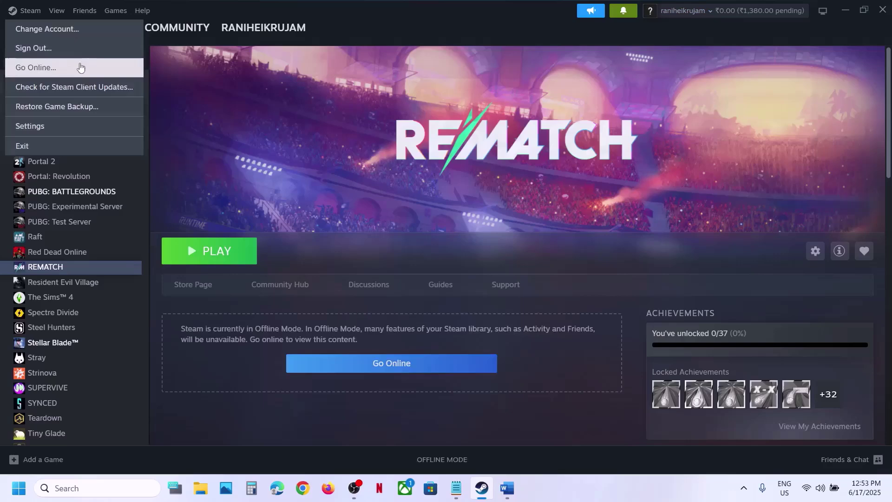
click(55, 70)
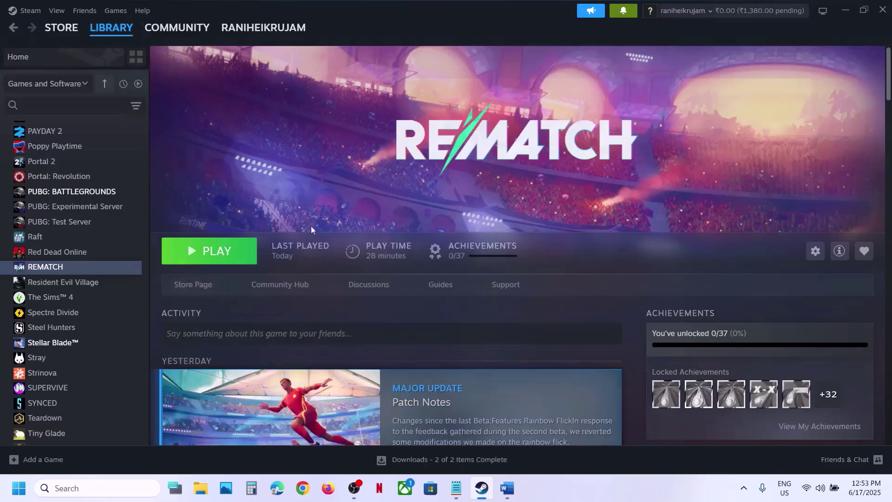
Step: Copy the Visual C++ download link under Step 3 in the Word notes
click(508, 488)
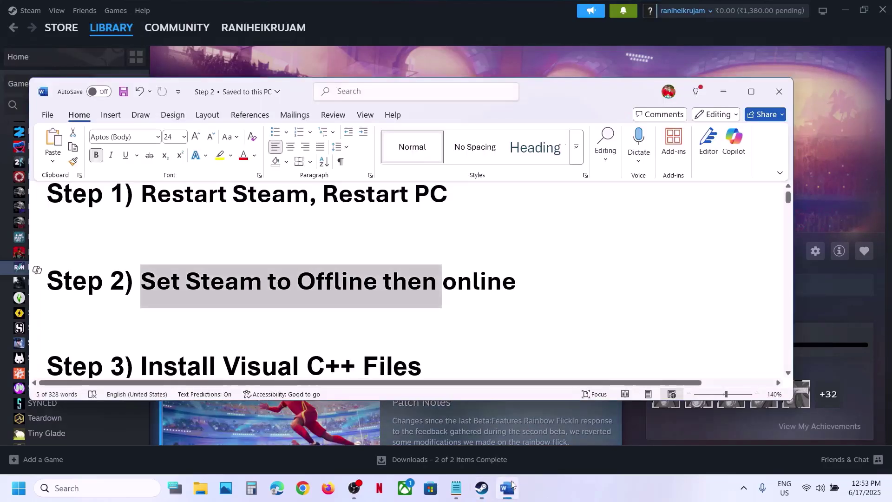
click(831, 217)
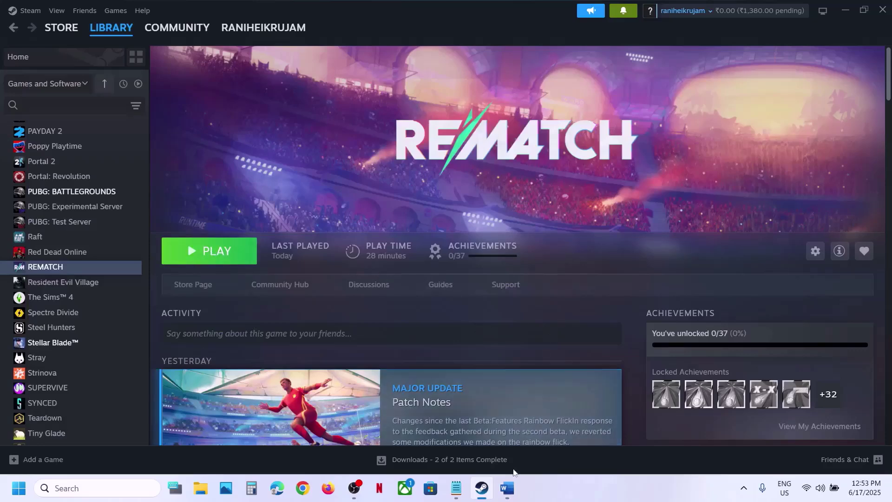
click(508, 488)
scroll(303, 353, down, 3)
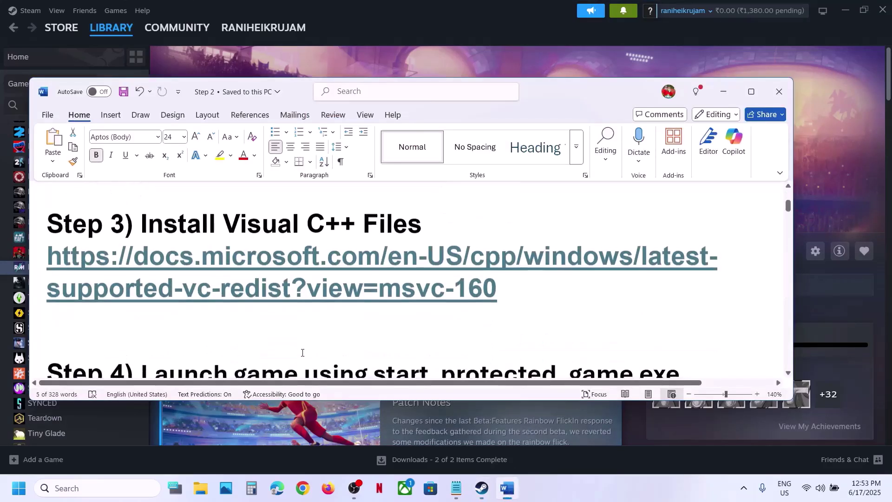
drag(506, 293, 47, 255)
key(ctrl+c)
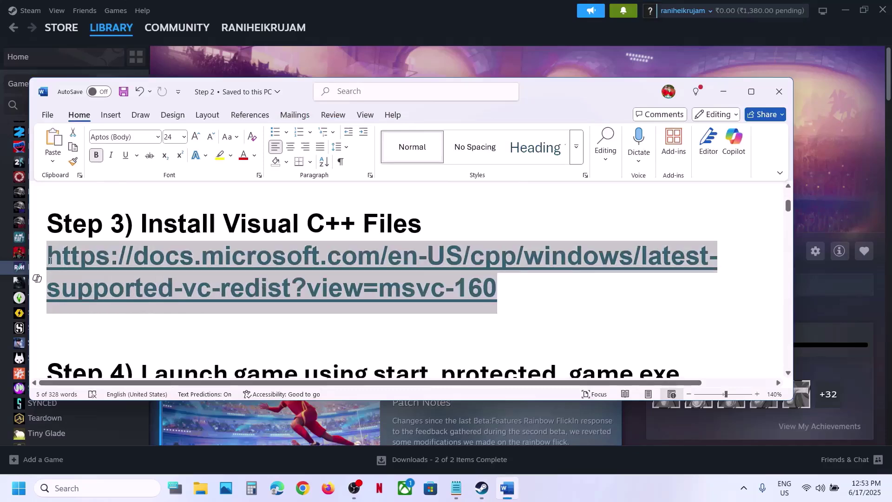
Step: Switch to Chrome and open the copied Visual C++ redistributable link in a new tab
click(417, 30)
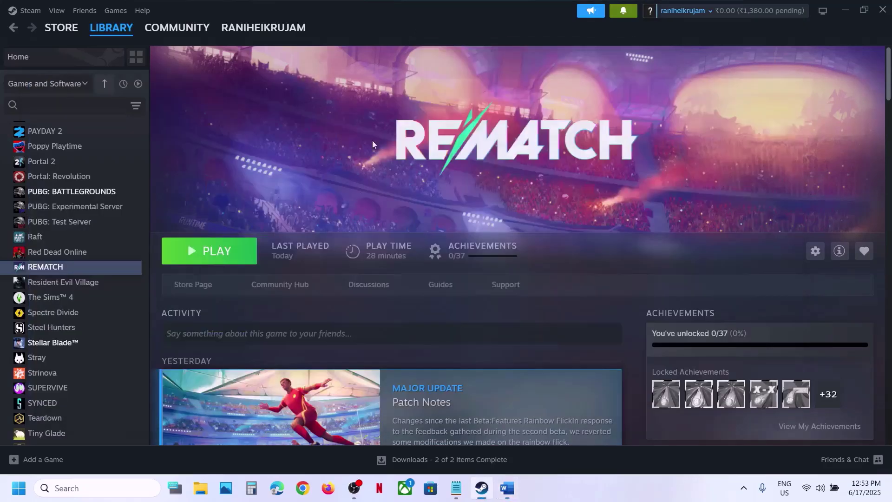
click(303, 488)
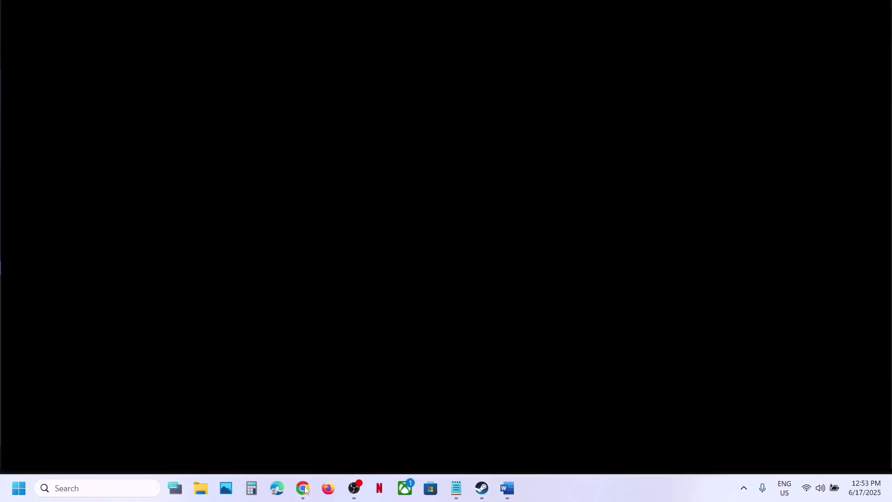
key(super)
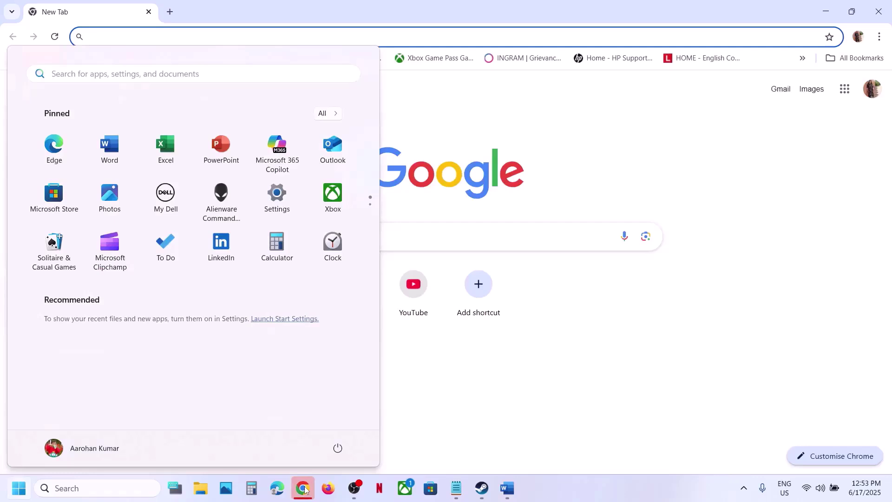
click(670, 360)
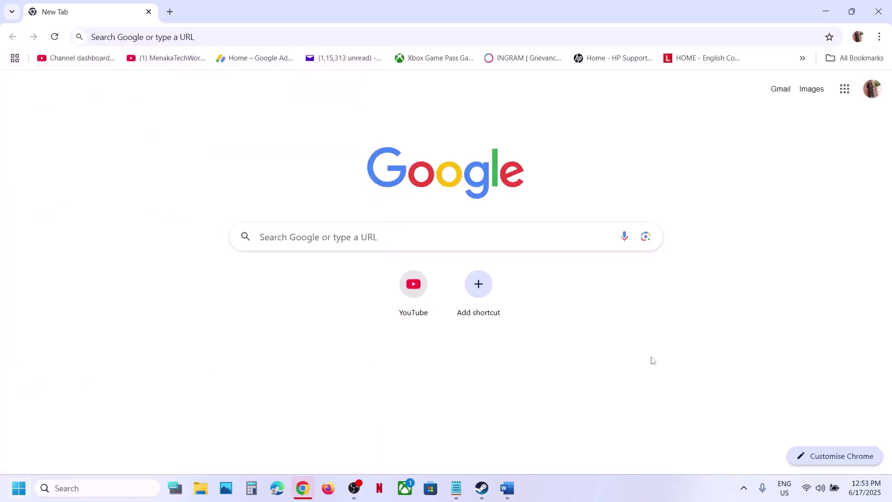
click(170, 11)
key(ctrl+v)
key(Return)
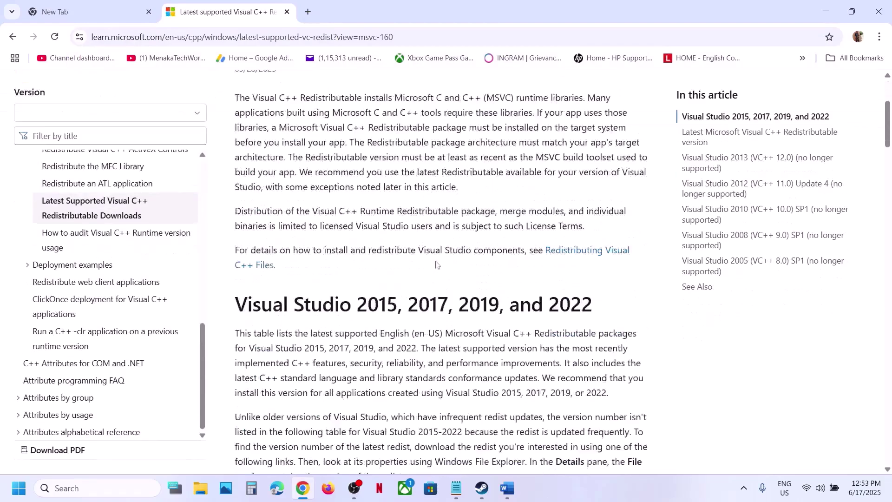
Step: Download the X86 Visual C++ redistributable and run its repair, allowing it to make changes to the device
scroll(436, 265, down, 10)
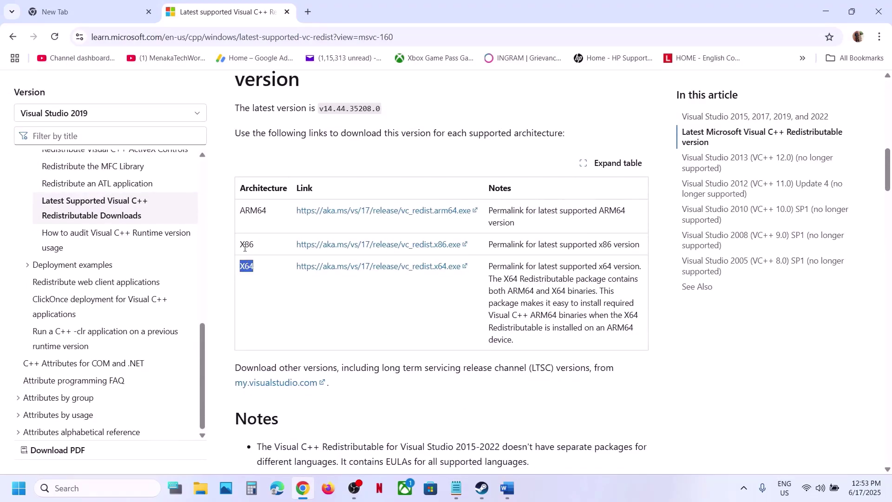
click(396, 242)
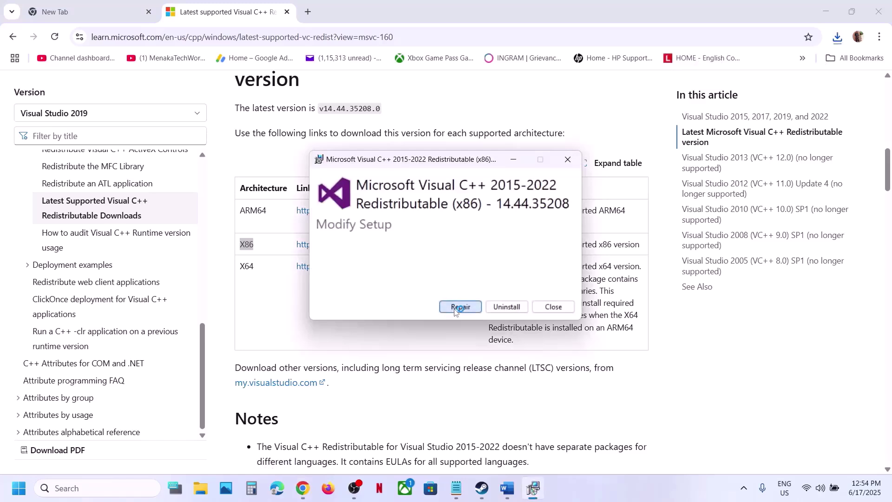
click(454, 307)
click(385, 331)
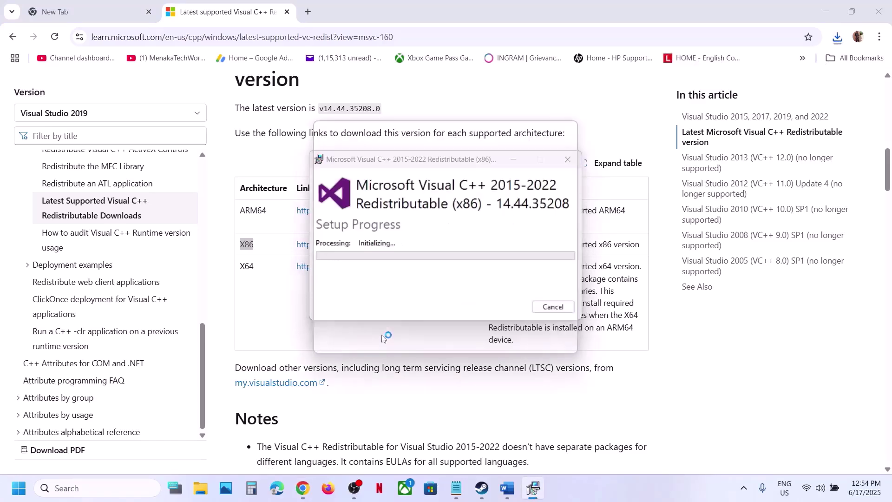
Step: Download the X64 Visual C++ redistributable and run its repair, allowing it to make changes to the device
double_click(247, 266)
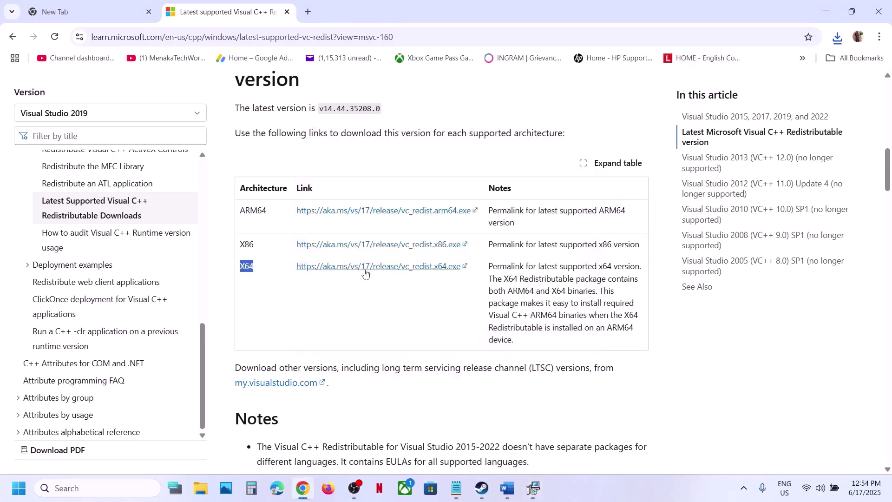
click(365, 274)
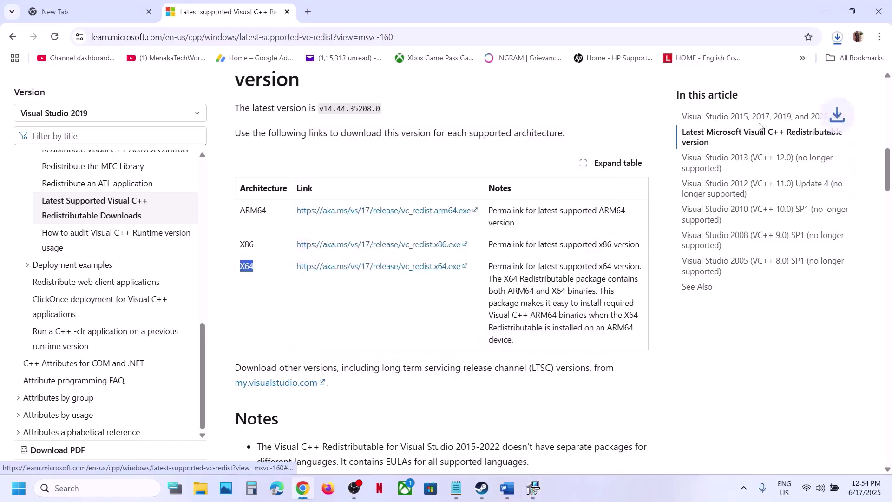
click(837, 40)
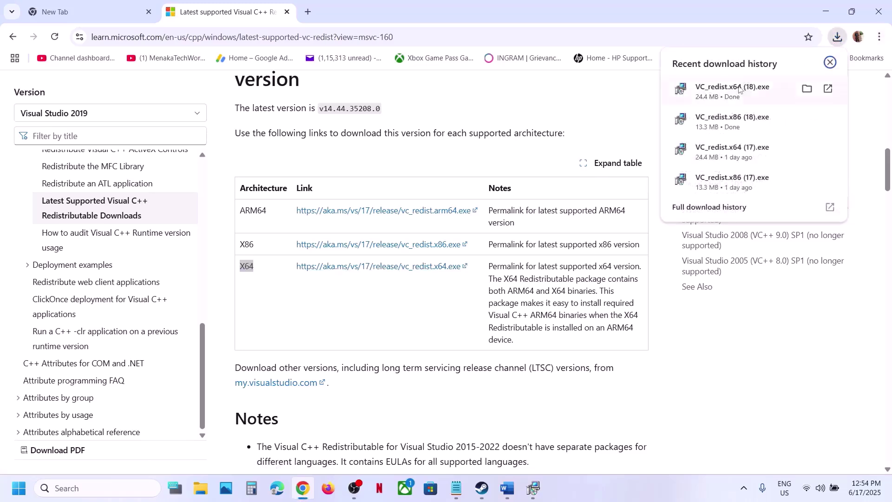
click(740, 90)
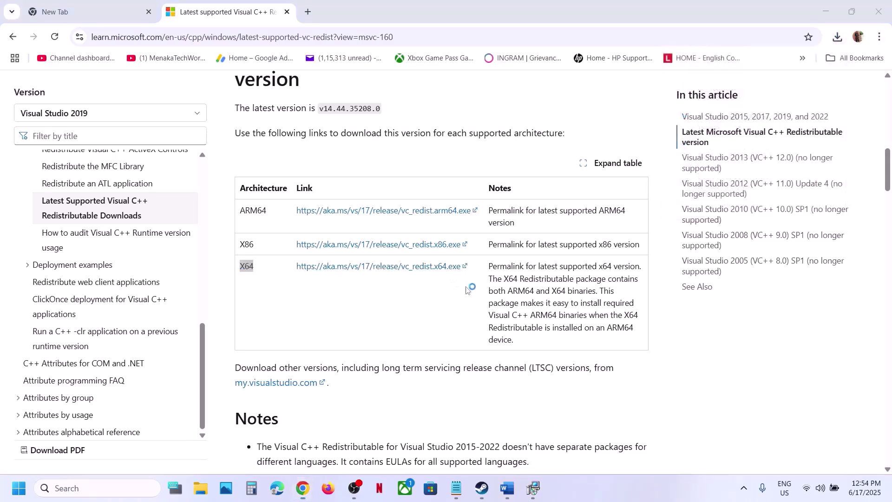
click(458, 306)
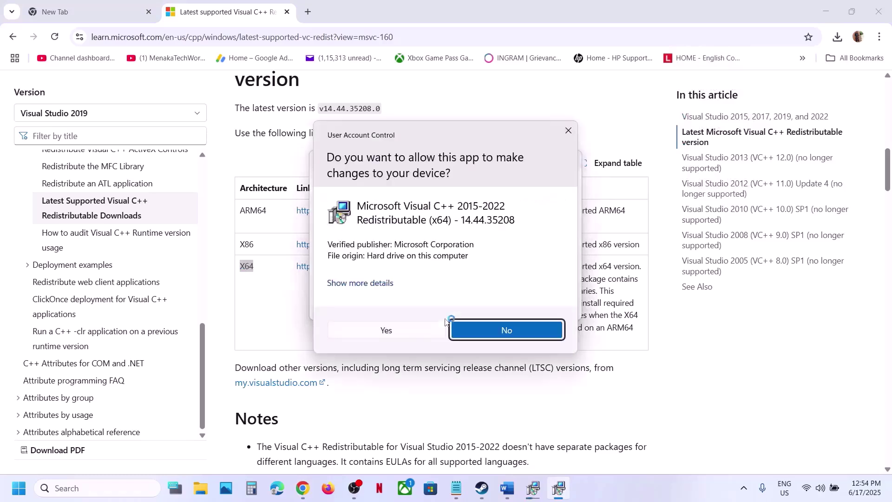
click(403, 334)
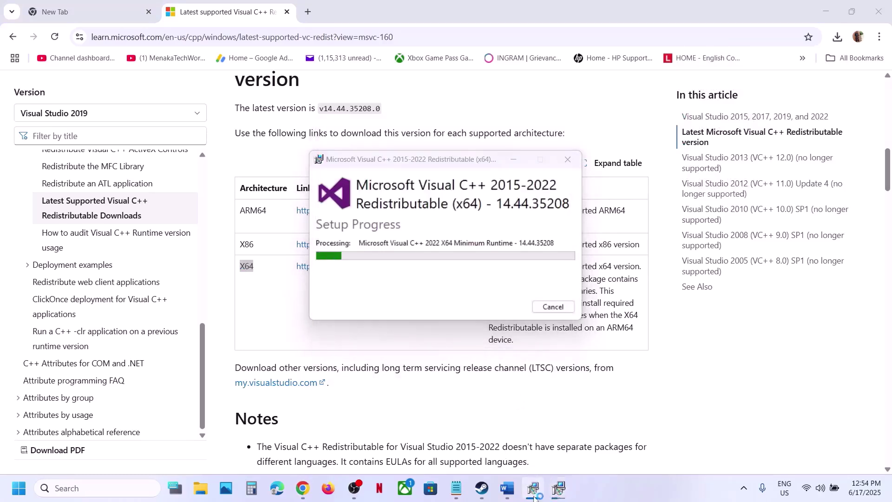
Step: Move the x86 setup window aside and close both finished Visual C++ setup windows
drag(465, 166, 699, 197)
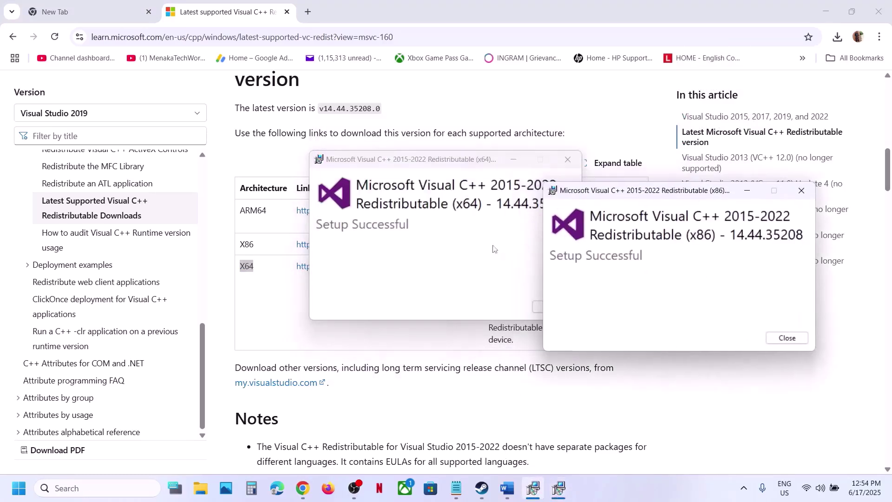
click(426, 266)
click(561, 308)
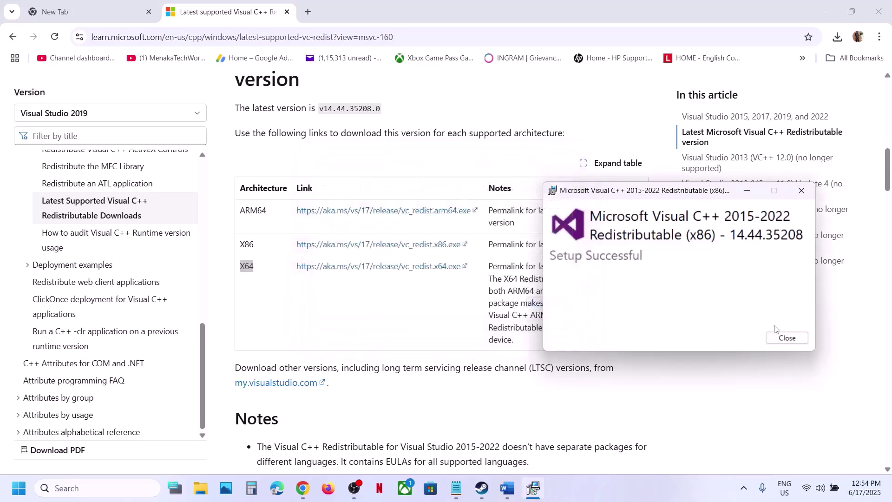
click(782, 338)
Step: Check the PC's restart option in the Windows power choices and switch back to Steam
click(18, 488)
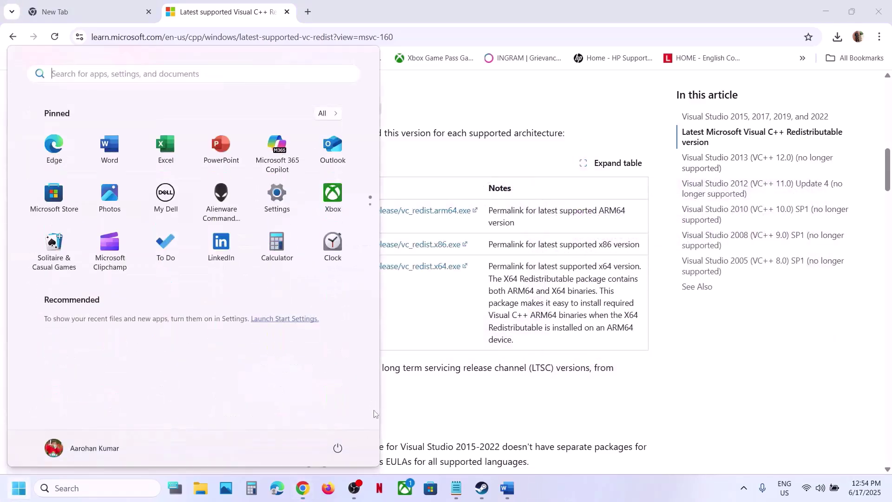
click(337, 447)
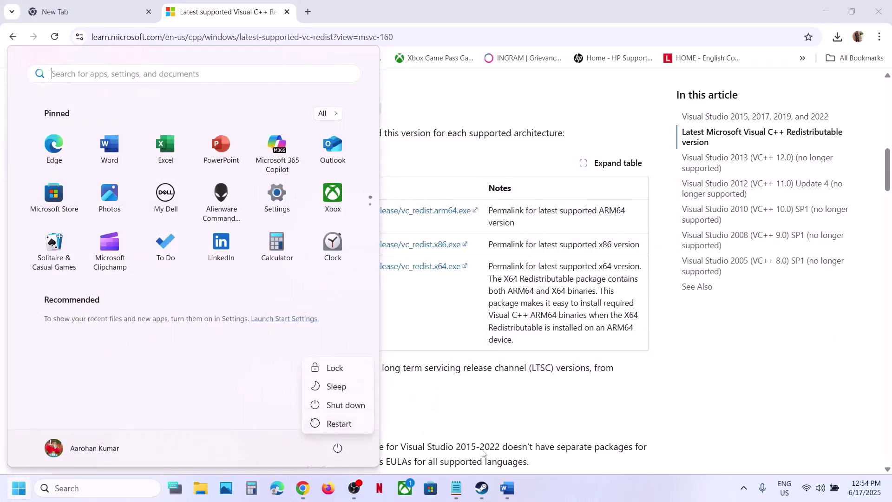
click(480, 499)
Step: Highlight the start_protected_game exe instruction of Step 4 in the Word notes and return to Steam
click(508, 488)
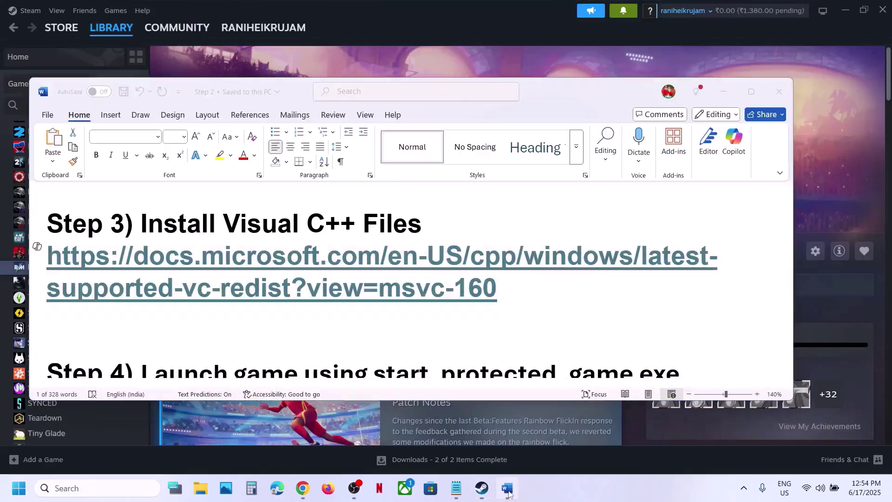
scroll(424, 316, down, 2)
double_click(424, 316)
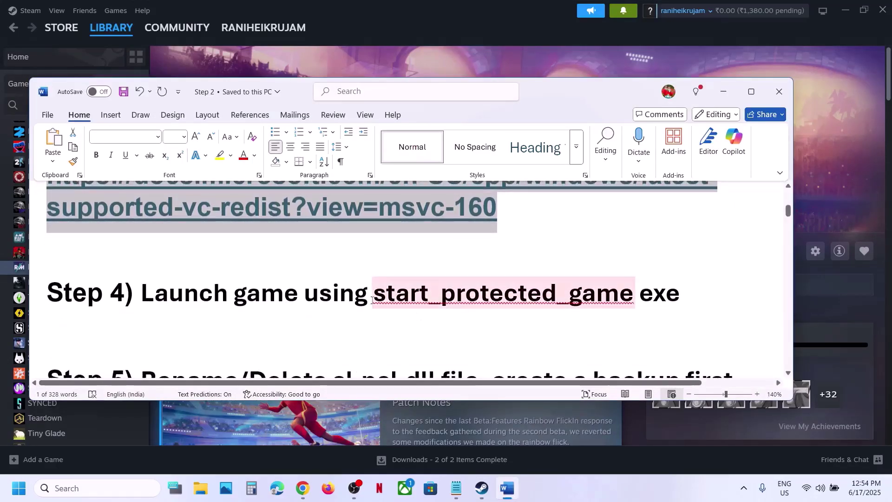
key(shift+End)
click(472, 64)
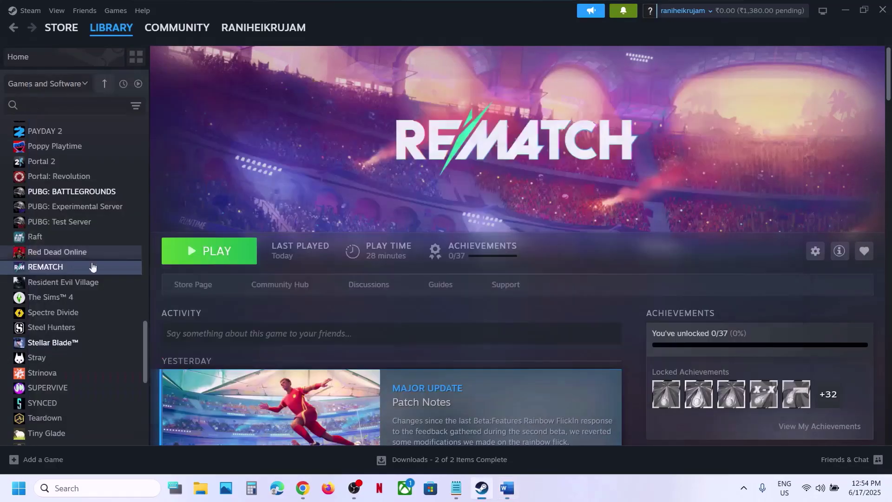
Step: Browse REMATCH's local files from the Steam library, select start_protected_game in its folder, and close the folder window
right_click(60, 264)
mouse_move(93, 332)
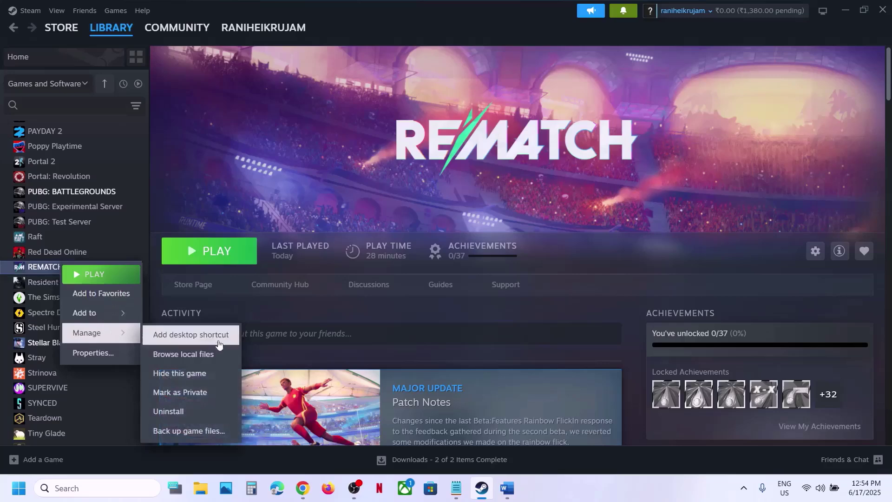
click(205, 354)
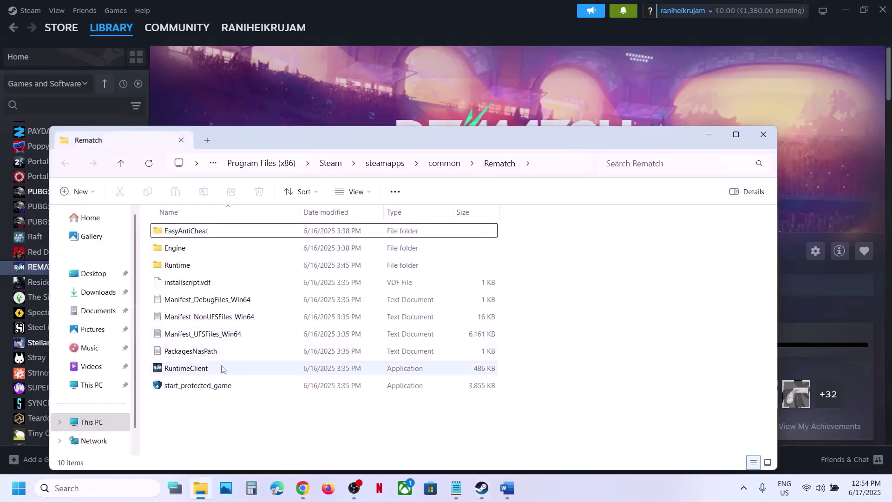
click(224, 385)
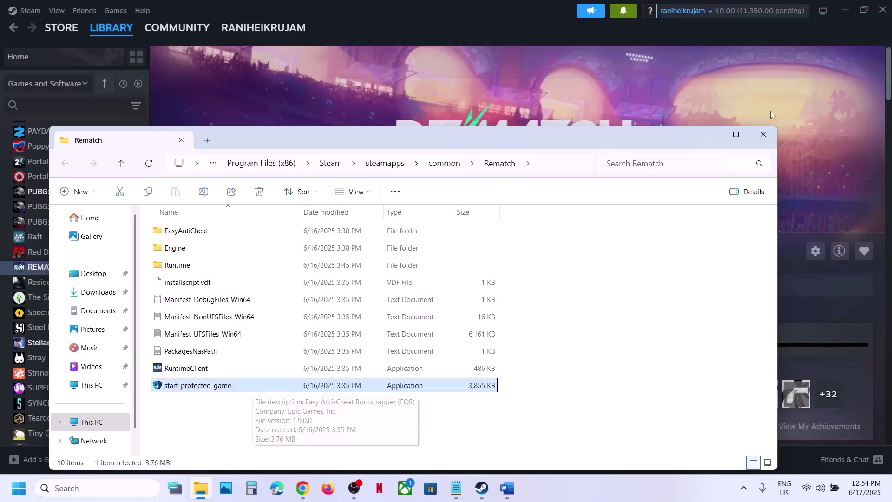
click(763, 134)
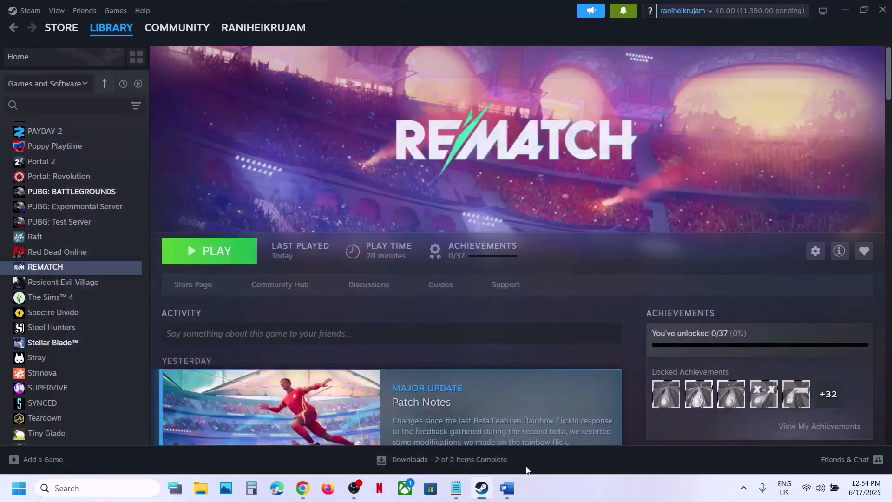
Step: Switch to the Word notes and highlight the sl.pcl.dll file name and the "create a backup first" instruction in Step 5
click(507, 487)
scroll(444, 334, down, 3)
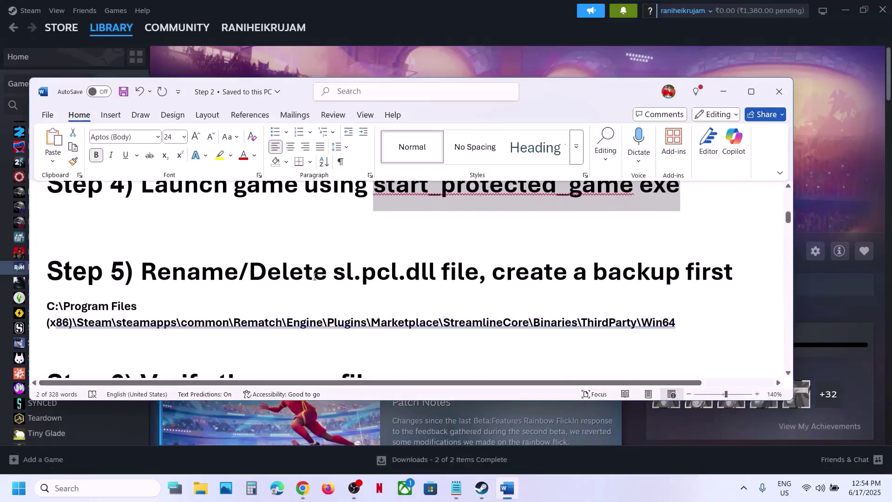
click(359, 271)
drag(359, 271, 417, 267)
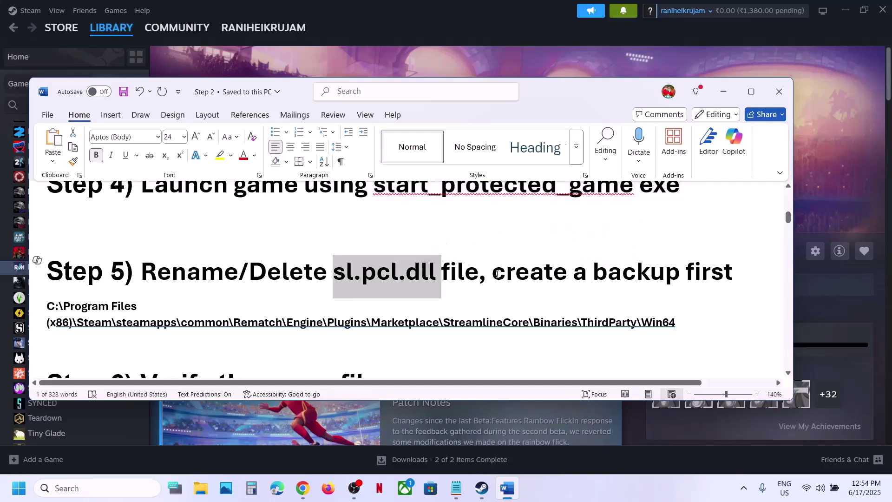
drag(492, 271, 733, 272)
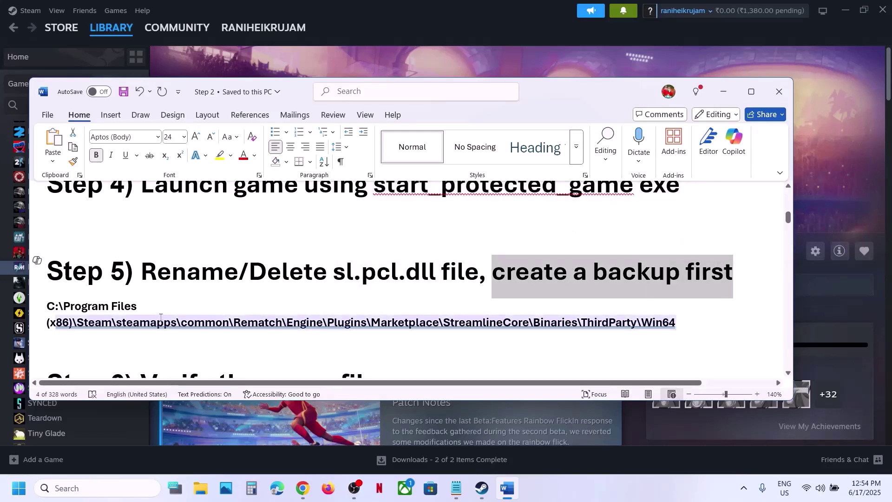
Step: Return to Steam and open REMATCH's local files folder
right_click(21, 268)
click(104, 263)
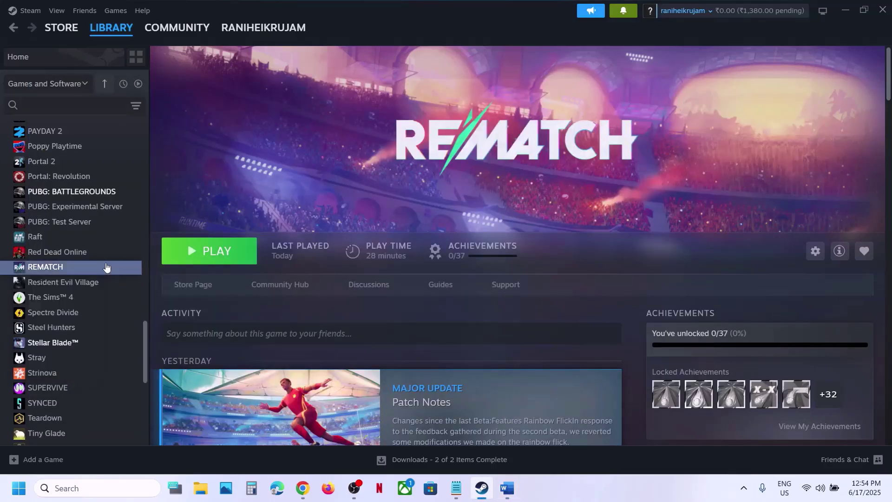
right_click(105, 269)
mouse_move(134, 323)
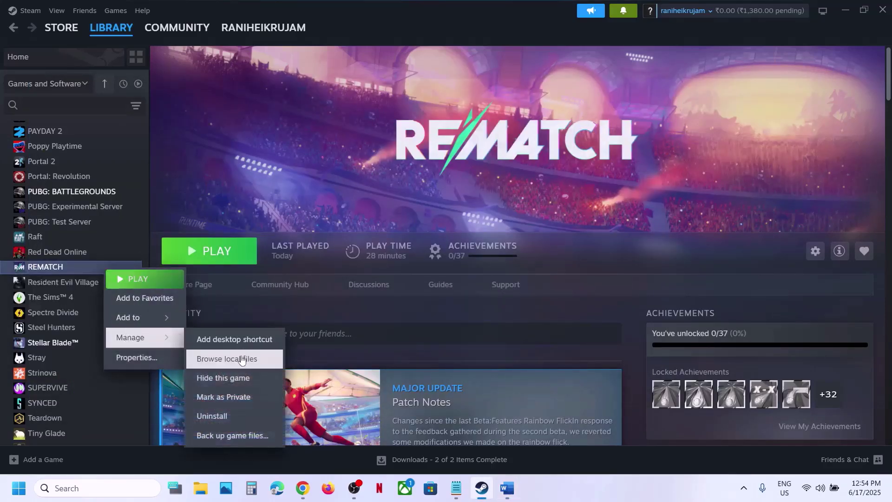
click(241, 357)
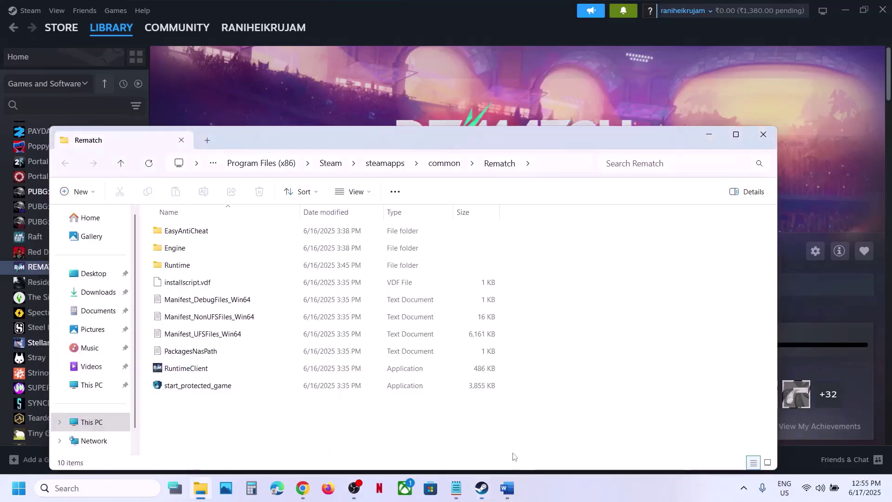
Step: Check the Step 5 path in the Word notes and open the Engine folder and its Plugins subfolder in File Explorer
click(507, 488)
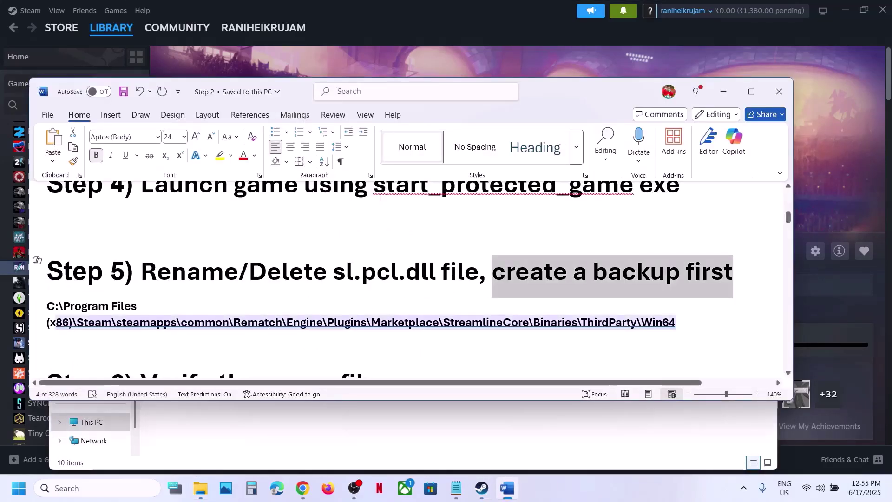
key(alt+Tab)
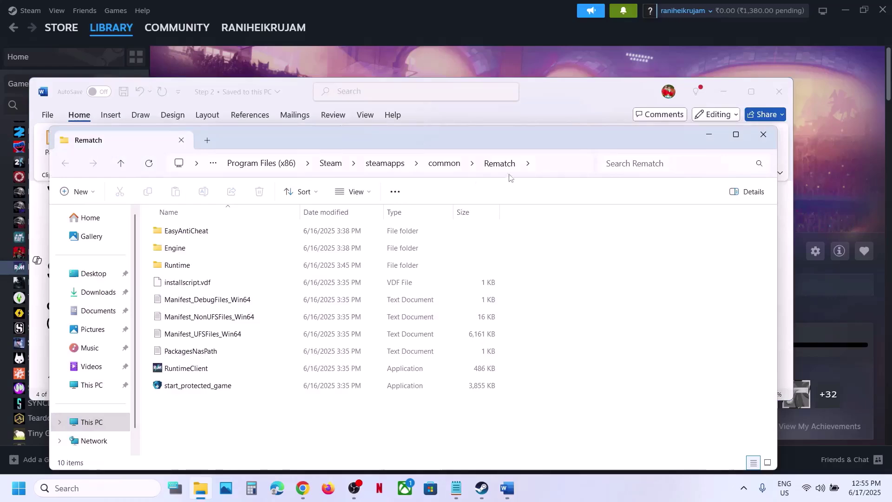
key(alt+Tab)
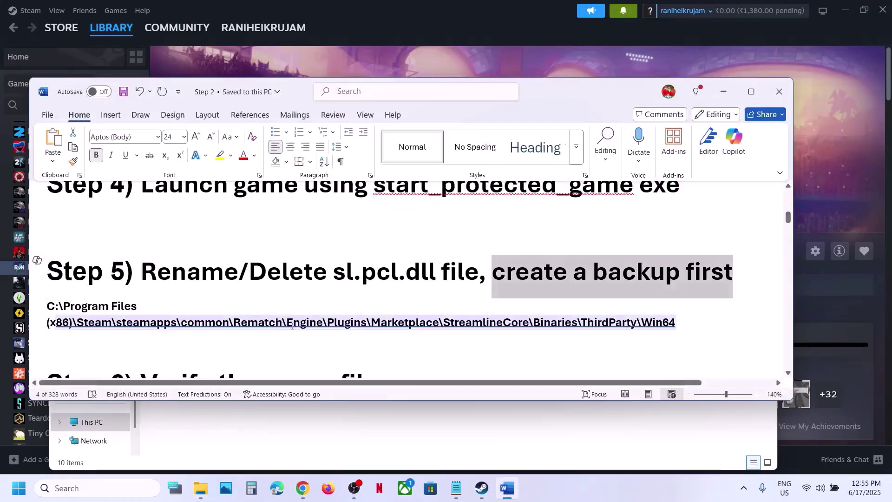
key(alt+Tab)
double_click(203, 251)
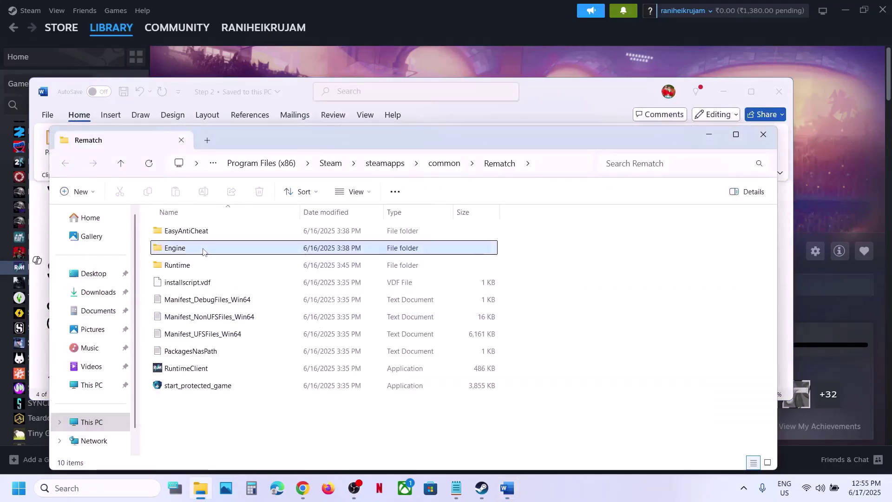
key(alt+Tab)
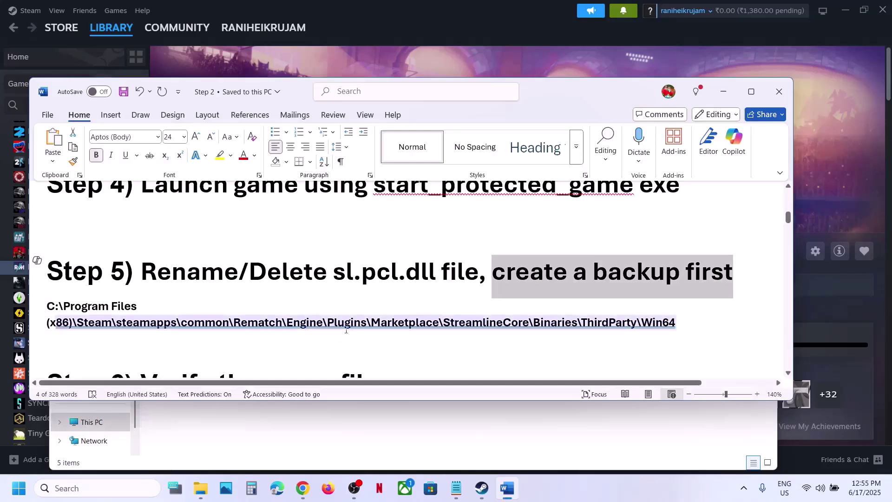
key(alt+Tab)
double_click(207, 284)
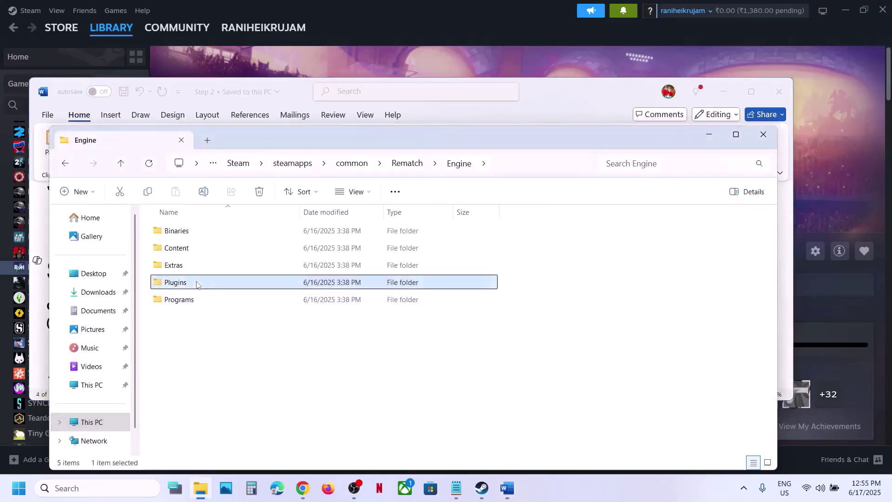
Step: Go through Marketplace, StreamlineCore, Binaries and ThirdParty to the Win64 folder and select the sl.pcl.dll file
double_click(196, 236)
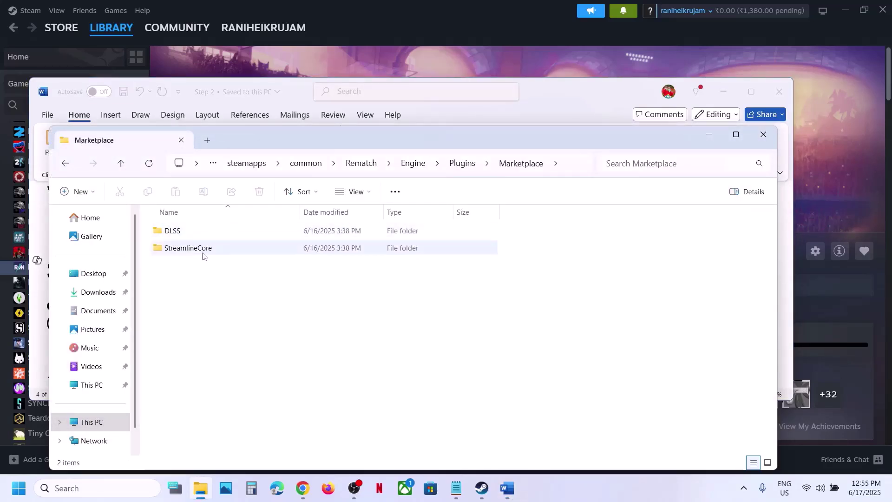
click(201, 254)
double_click(201, 254)
double_click(202, 231)
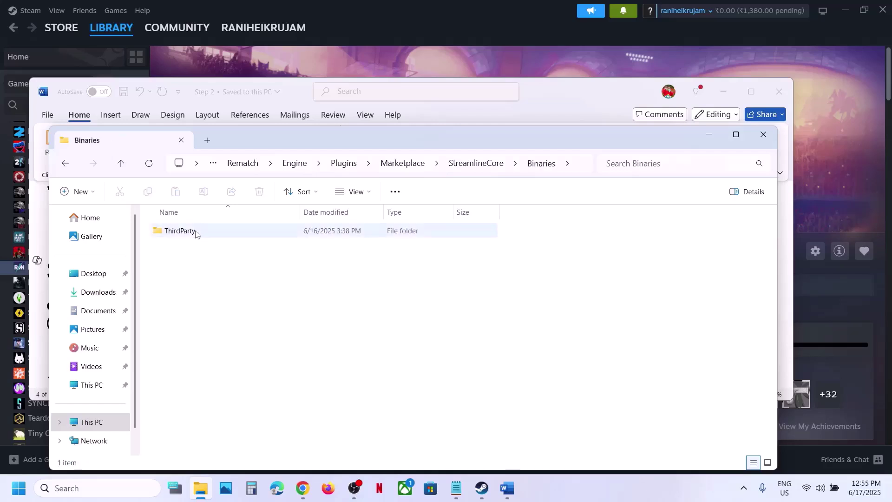
double_click(202, 232)
double_click(200, 232)
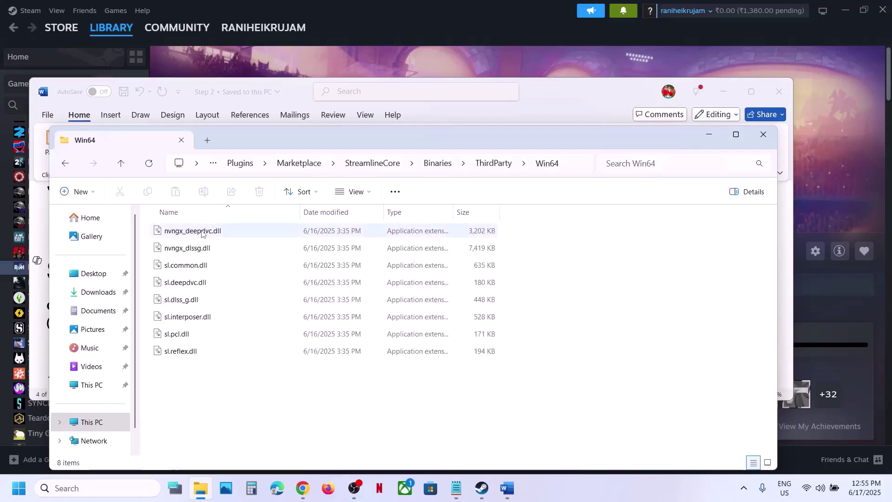
click(188, 336)
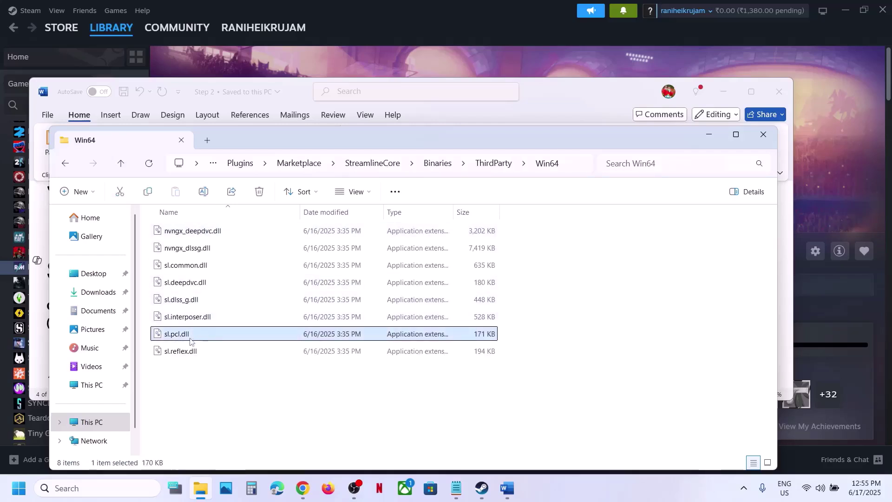
Step: Copy sl.pcl.dll to the desktop as a backup and place its icon near the middle of the desktop
click(507, 488)
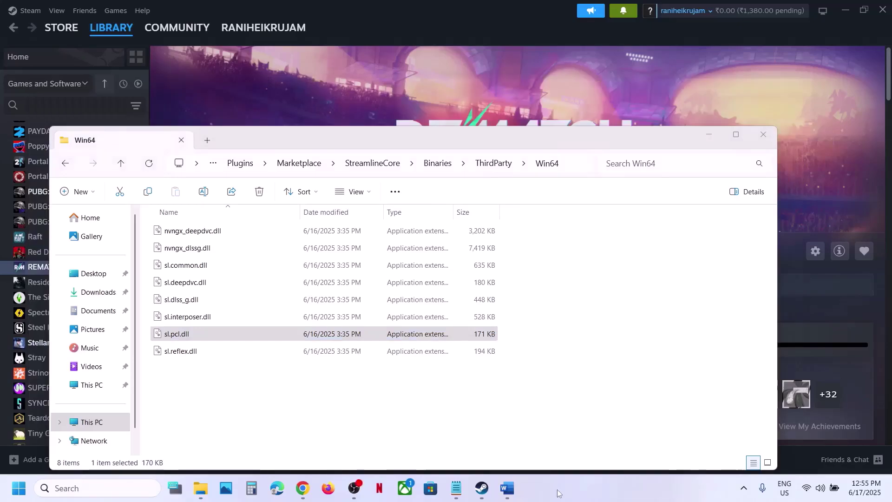
right_click(207, 336)
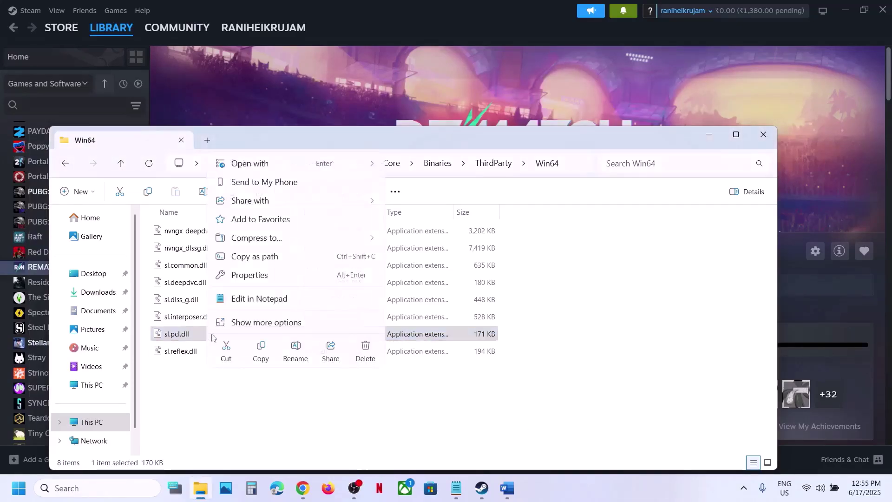
click(260, 347)
key(super+d)
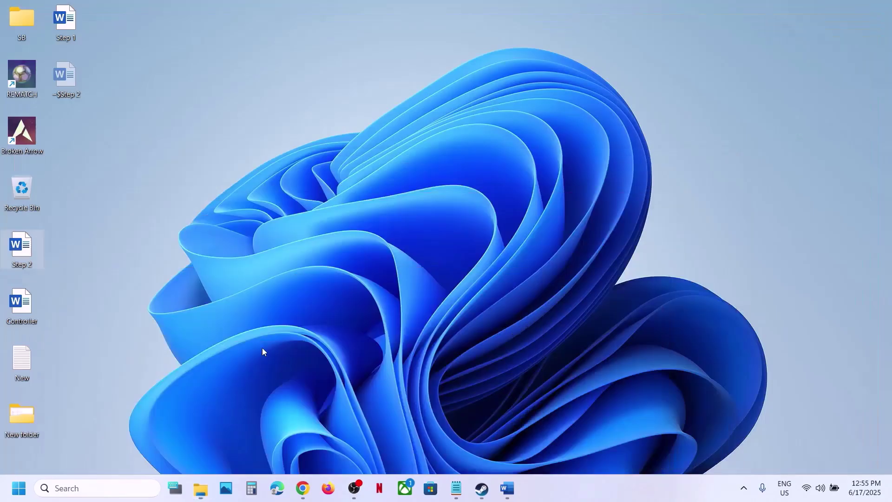
key(ctrl+v)
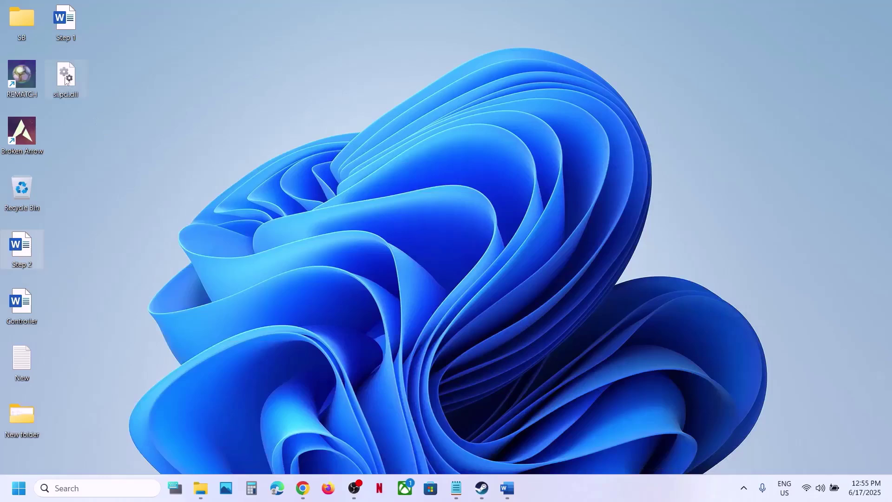
drag(67, 80, 384, 197)
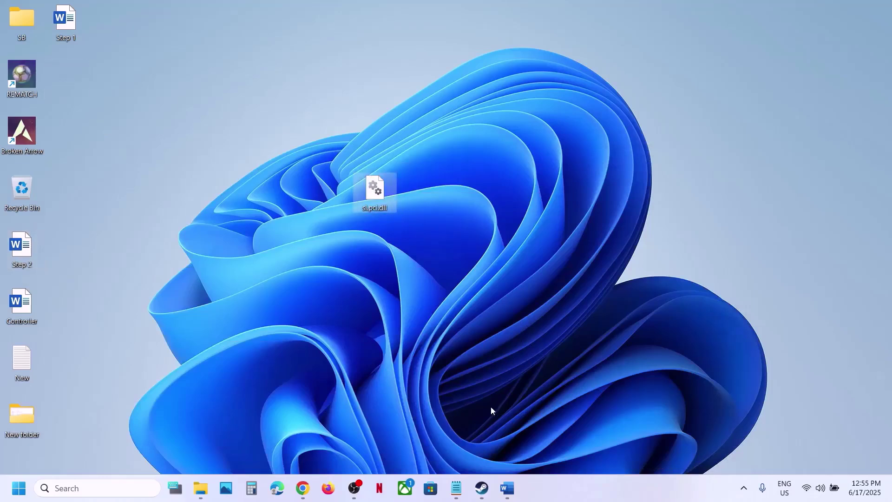
Step: Return to the Win64 folder and rename sl.pcl.dll to sl.pcl.dll.old
click(202, 489)
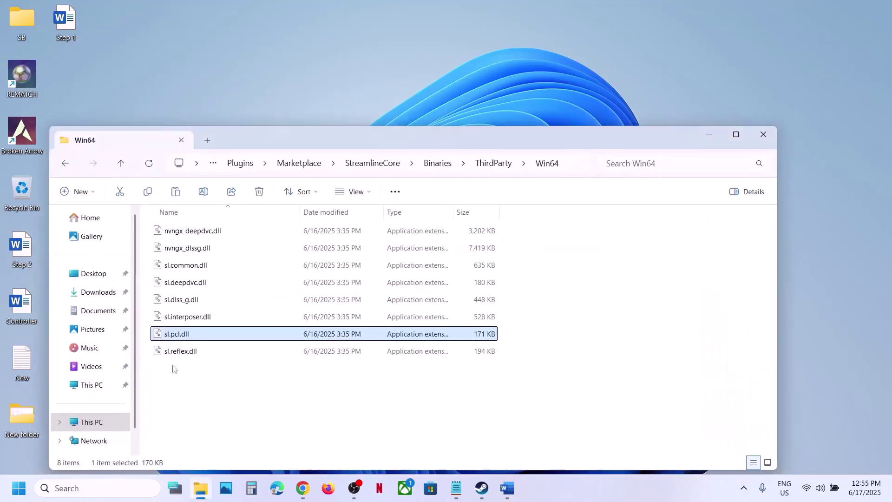
right_click(176, 338)
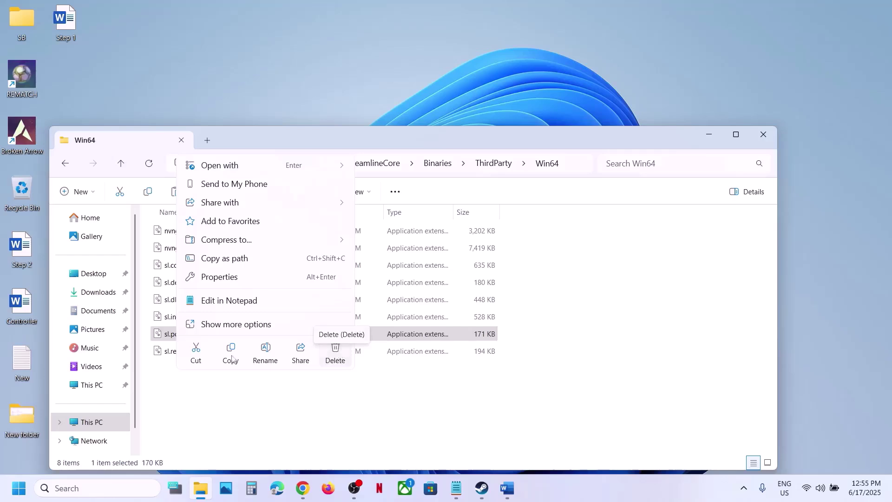
click(266, 353)
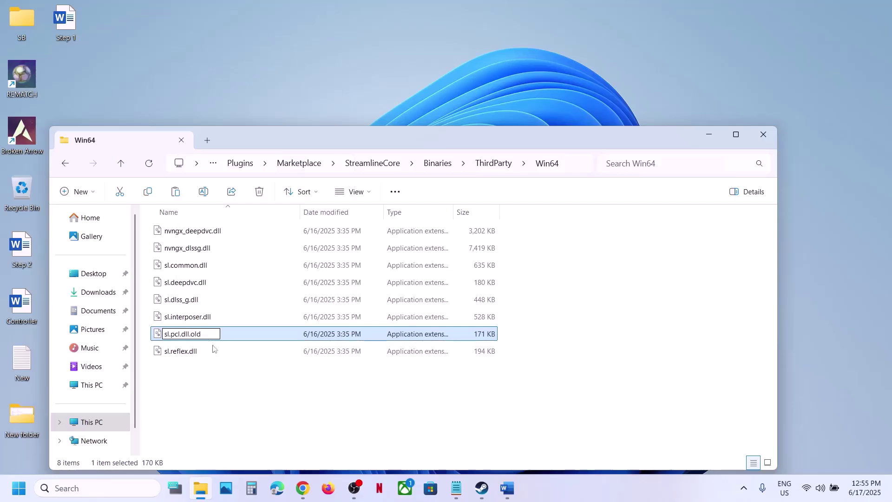
click(222, 388)
Step: Highlight the "Verify the game files" instruction of Step 6 in the Word notes and switch back to Steam
click(489, 499)
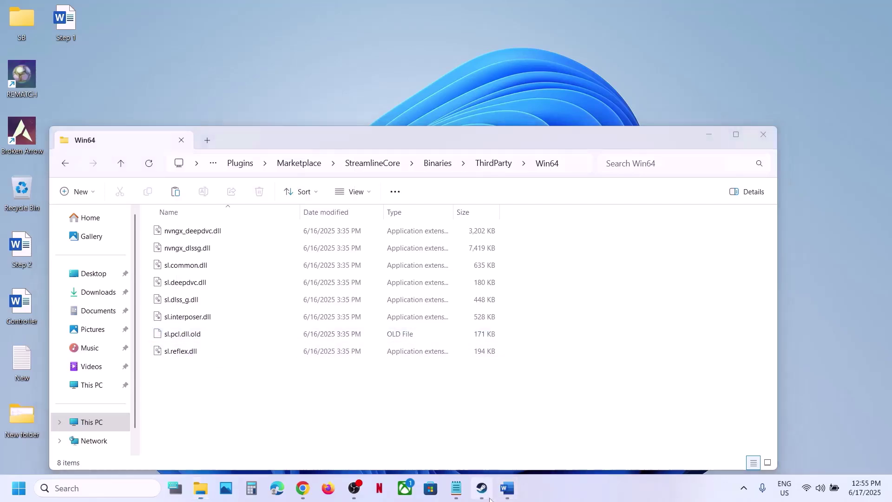
click(507, 488)
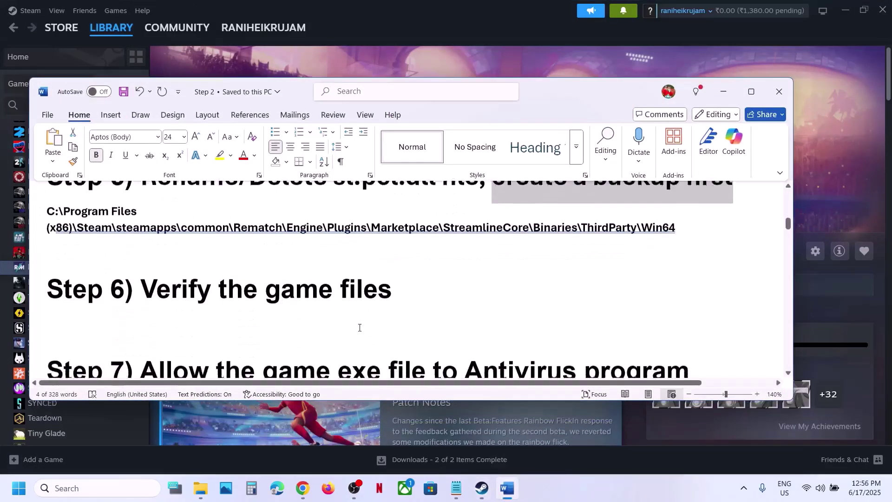
scroll(359, 327, up, 1)
drag(141, 300, 339, 302)
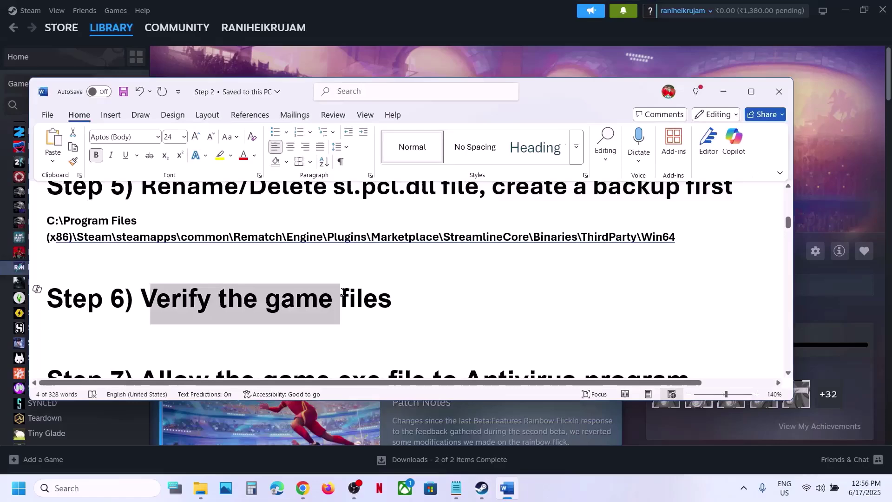
click(381, 8)
Step: Look at the file integrity verification option in REMATCH's Installed Files properties, close the properties, and return to the Word notes
right_click(72, 267)
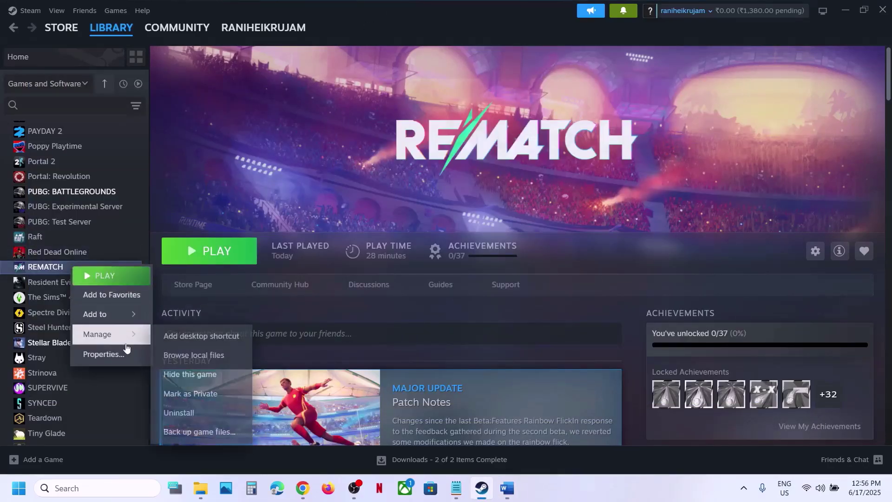
click(109, 354)
click(261, 171)
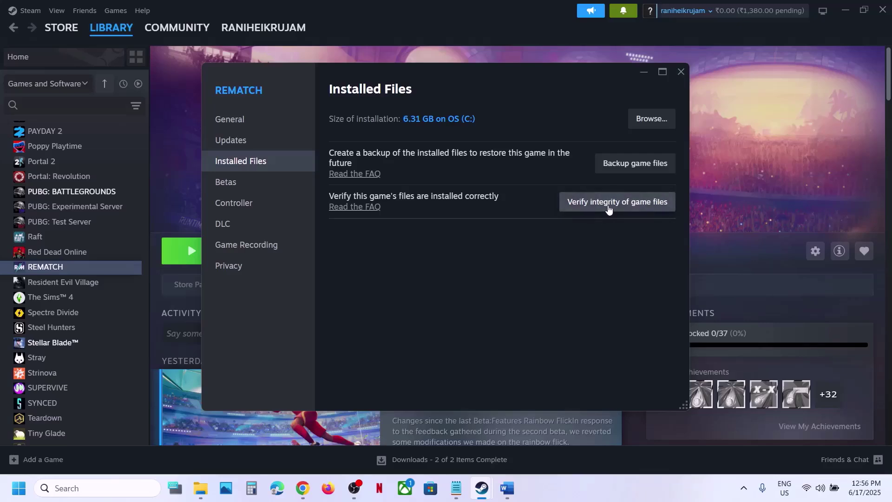
click(681, 72)
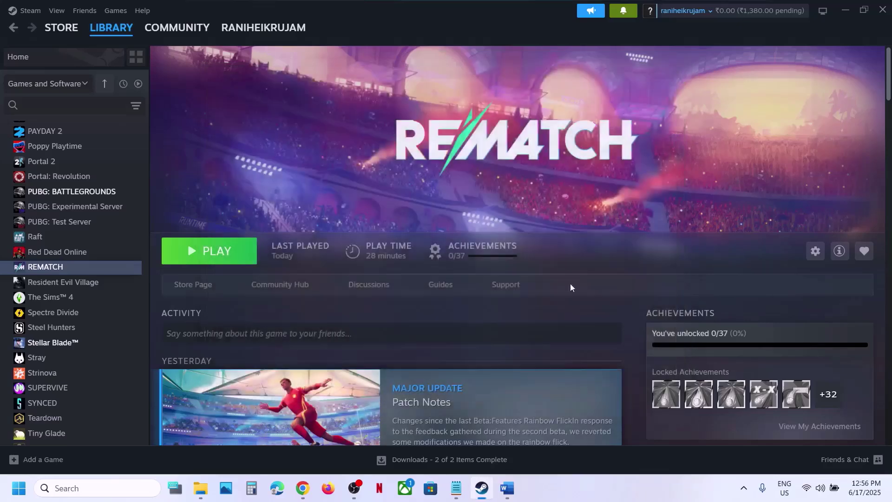
click(508, 488)
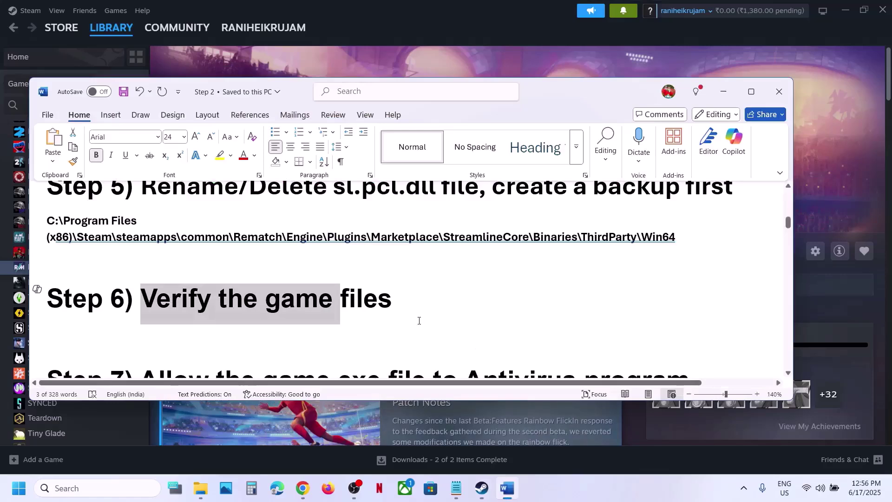
Step: Highlight the Step 7 instruction about allowing the game exe through antivirus and firewall in the Word notes, and switch back to Steam
scroll(419, 321, down, 3)
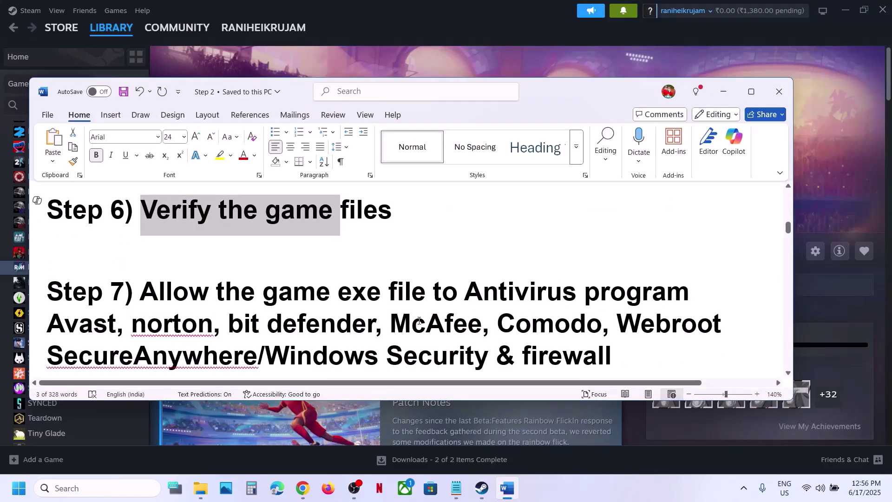
scroll(419, 321, down, 1)
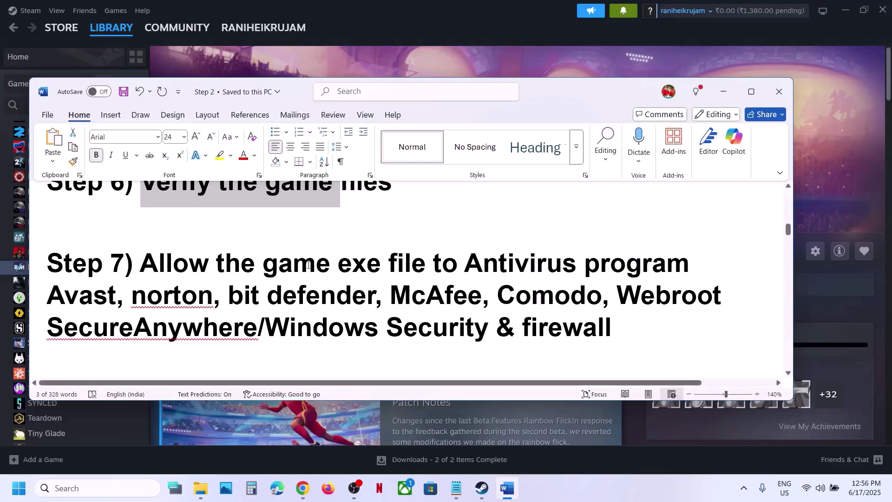
drag(140, 268, 258, 327)
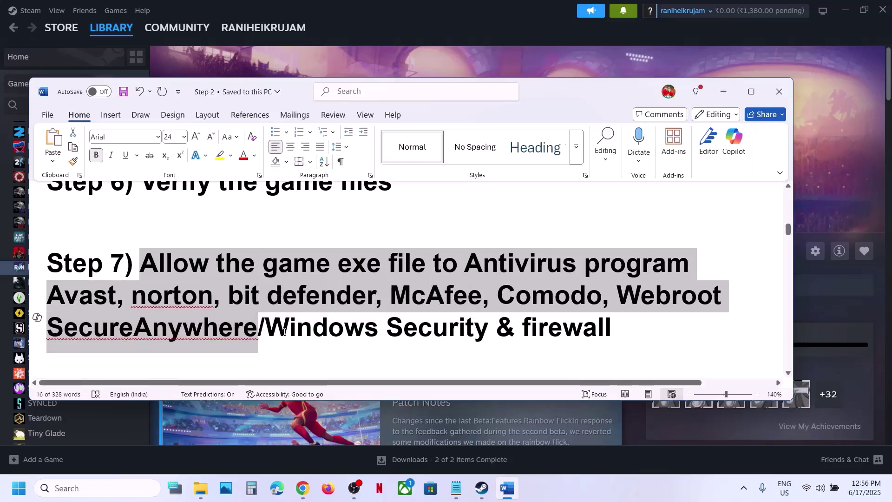
drag(386, 328, 595, 310)
click(475, 54)
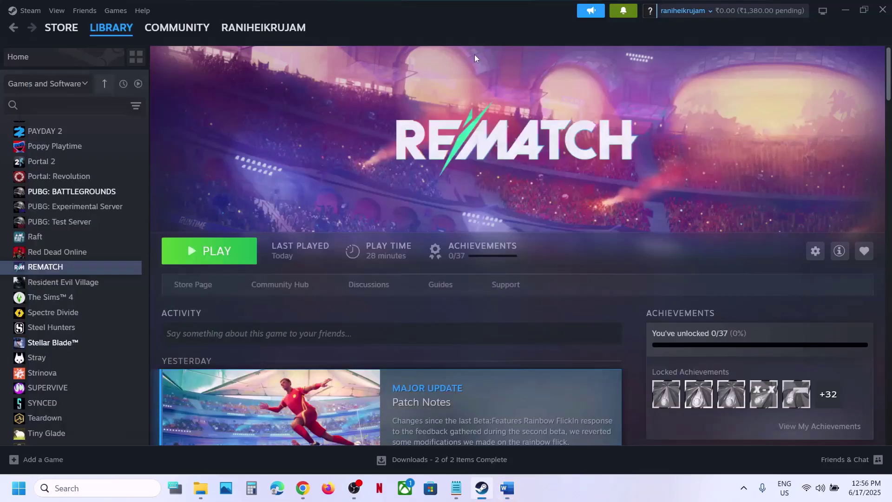
Step: Open the list of apps allowed through Controlled folder access under Windows Security's ransomware protection
key(super+i)
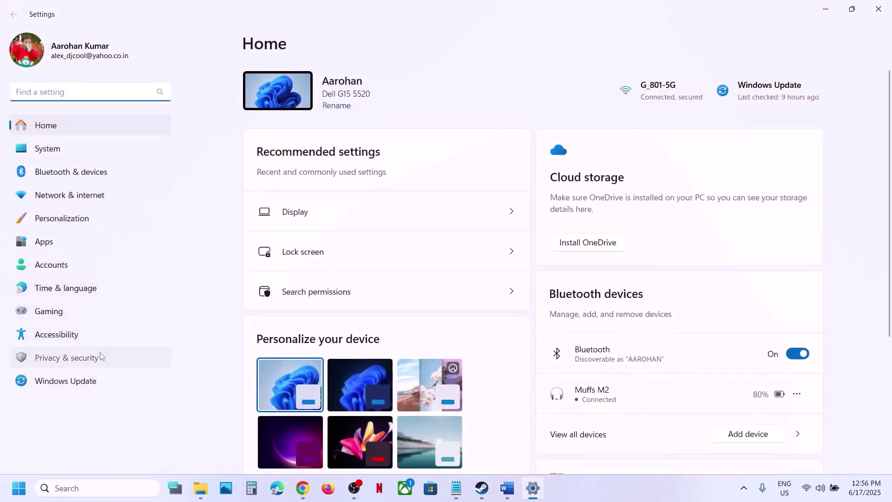
click(131, 356)
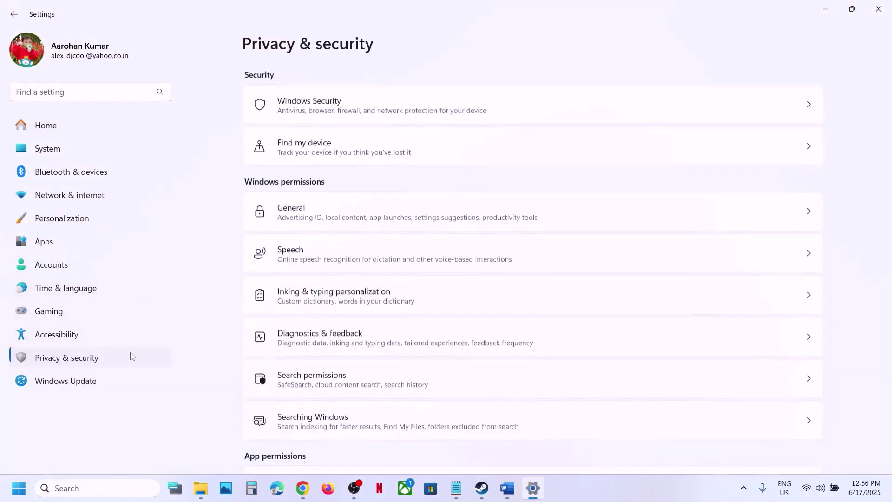
click(365, 112)
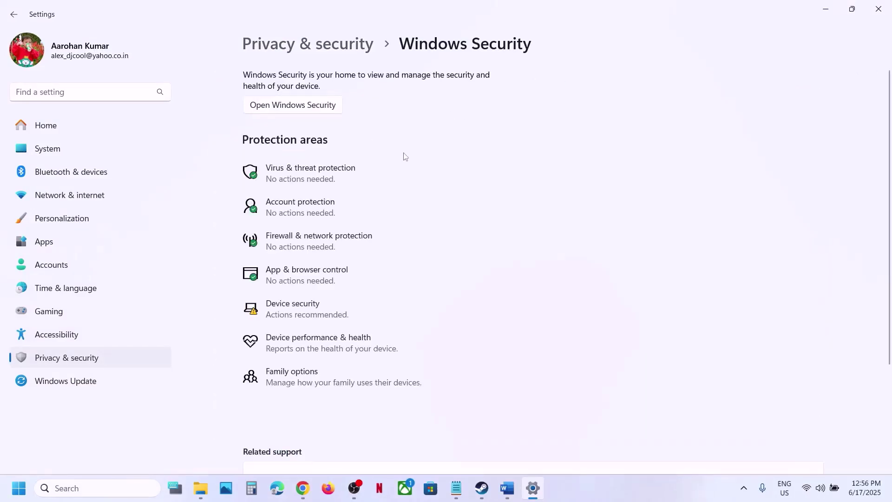
click(334, 177)
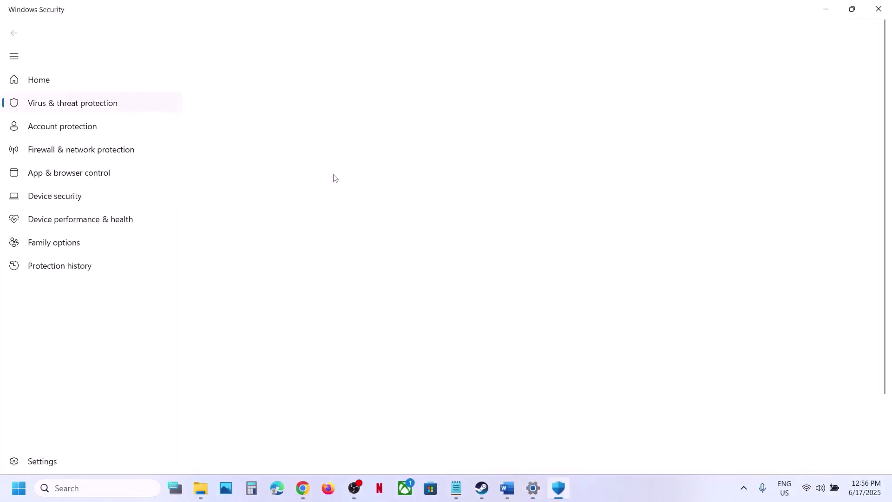
scroll(333, 177, down, 3)
click(283, 439)
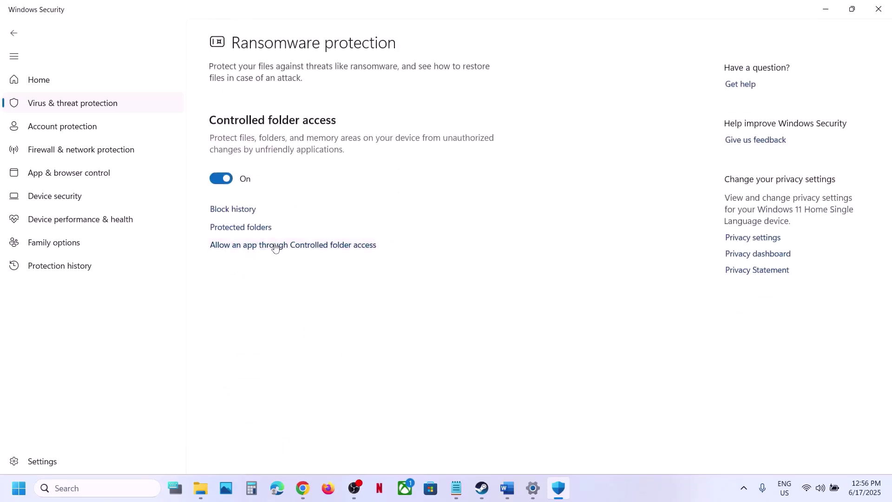
click(276, 246)
click(388, 334)
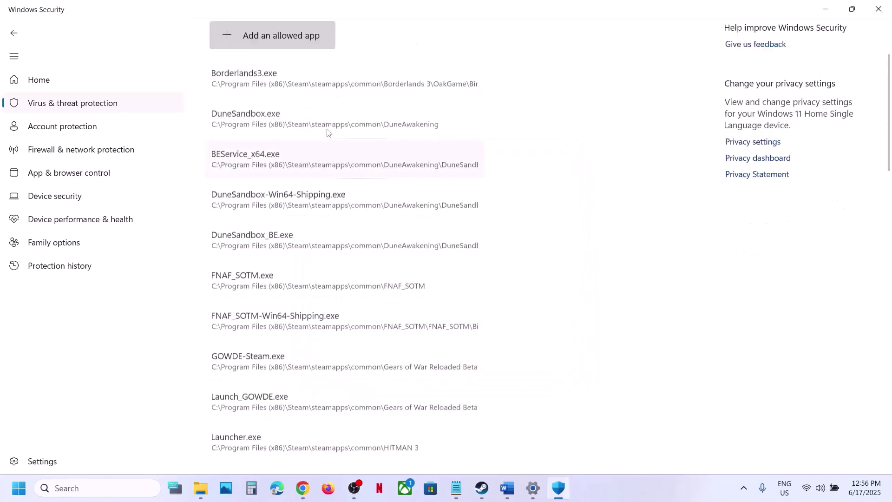
Step: Start adding an allowed app and browse to the C:\Program Files (x86)\Steam folder
click(291, 44)
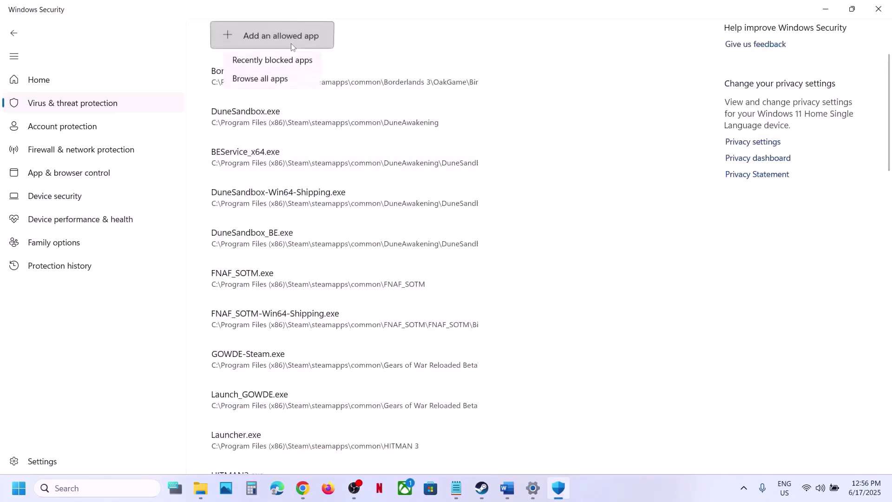
click(282, 83)
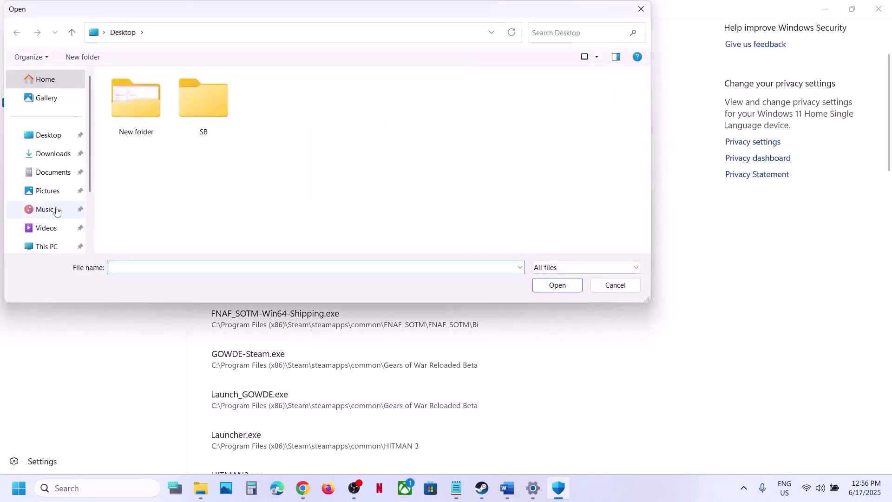
scroll(57, 211, down, 2)
click(48, 168)
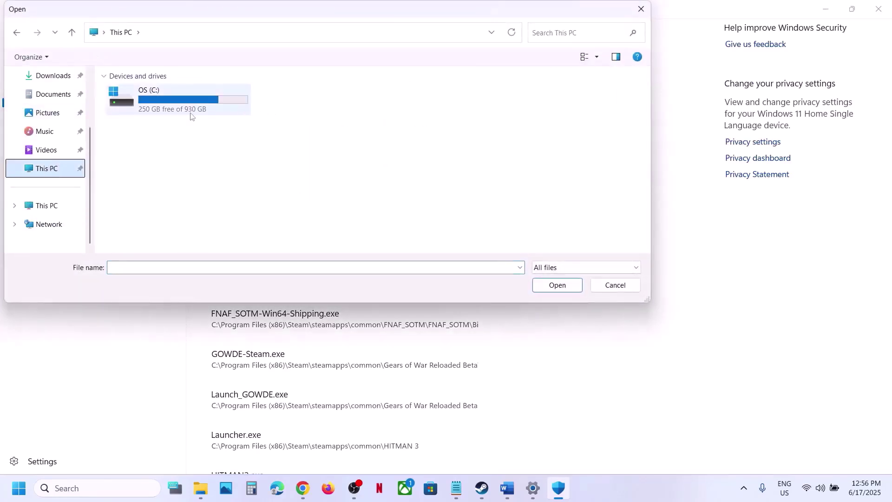
double_click(191, 115)
click(171, 114)
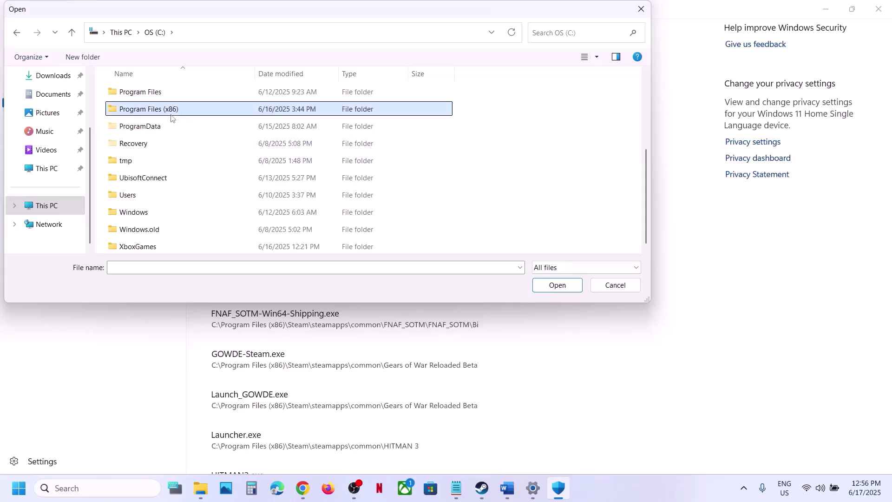
double_click(171, 114)
scroll(170, 116, down, 6)
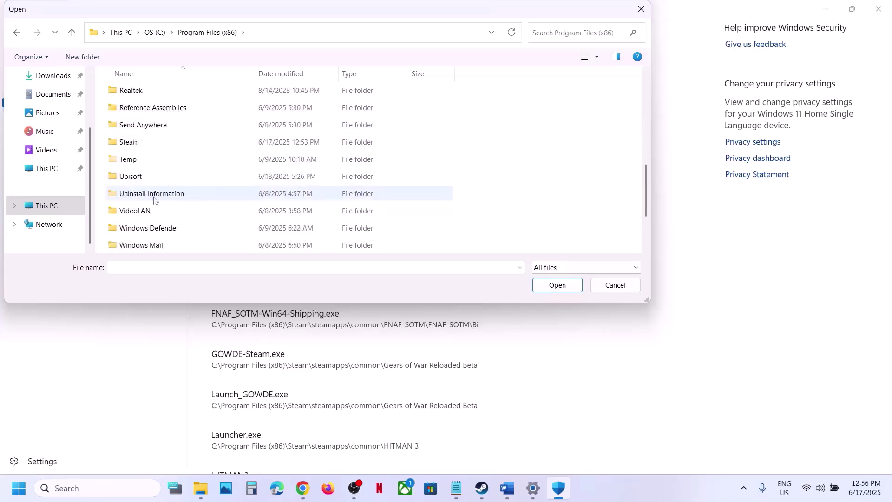
double_click(141, 142)
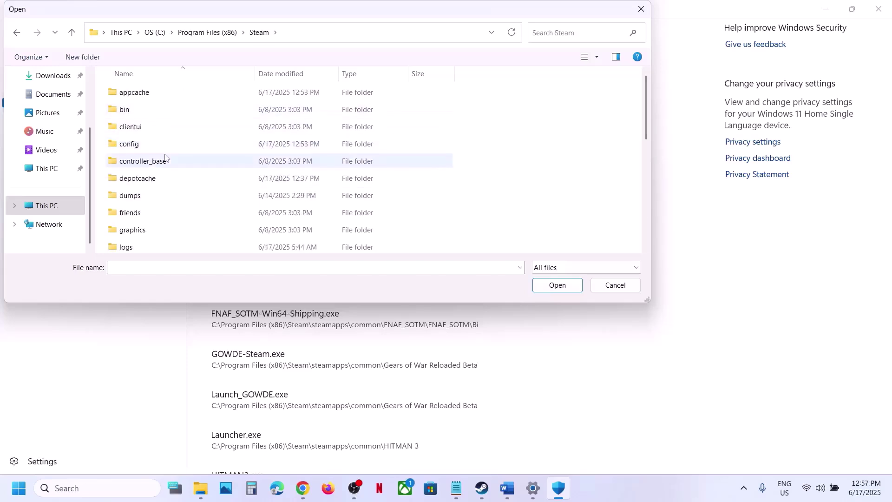
Step: Add RuntimeClient from the steamapps\common\Rematch folder to the allowed apps
scroll(160, 154, down, 1)
scroll(159, 179, down, 5)
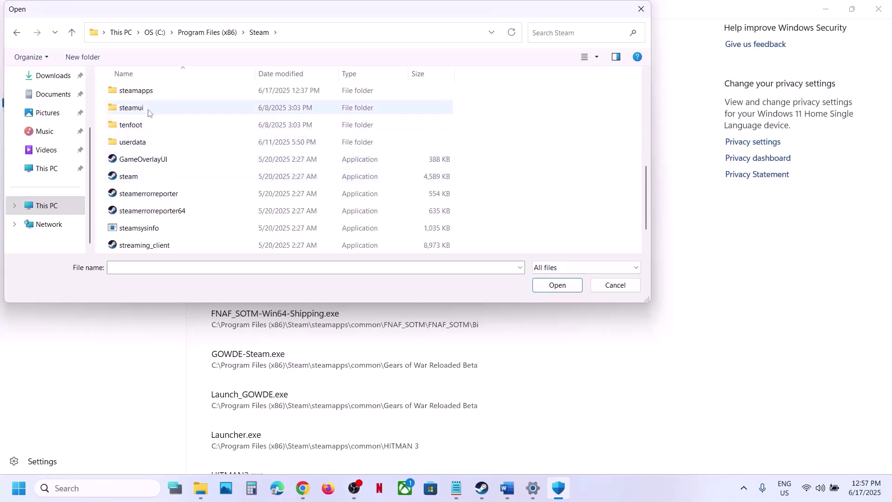
double_click(148, 92)
double_click(162, 98)
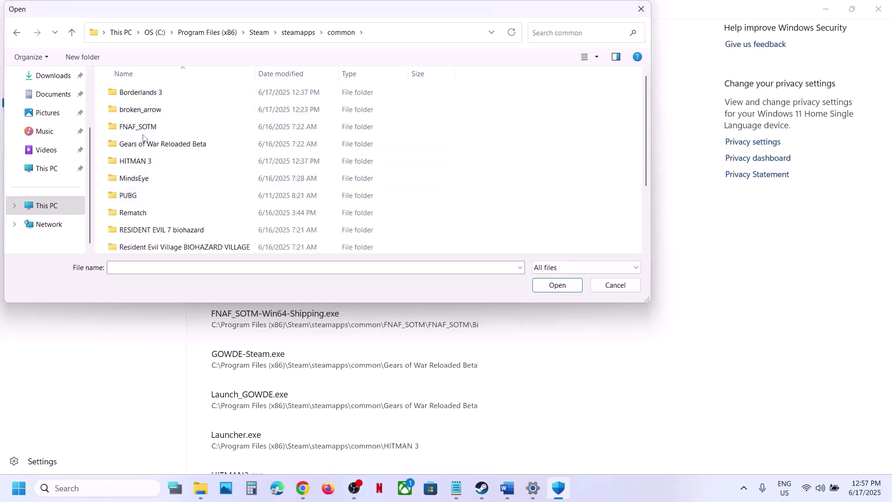
double_click(140, 211)
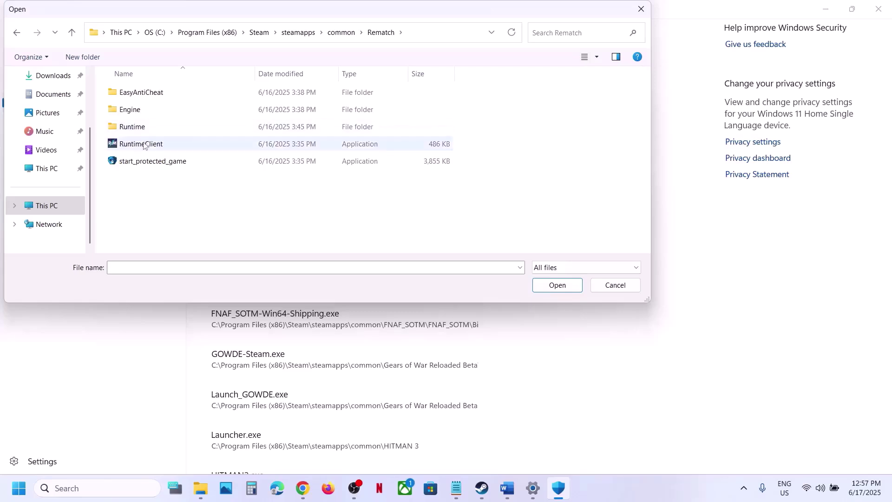
click(144, 145)
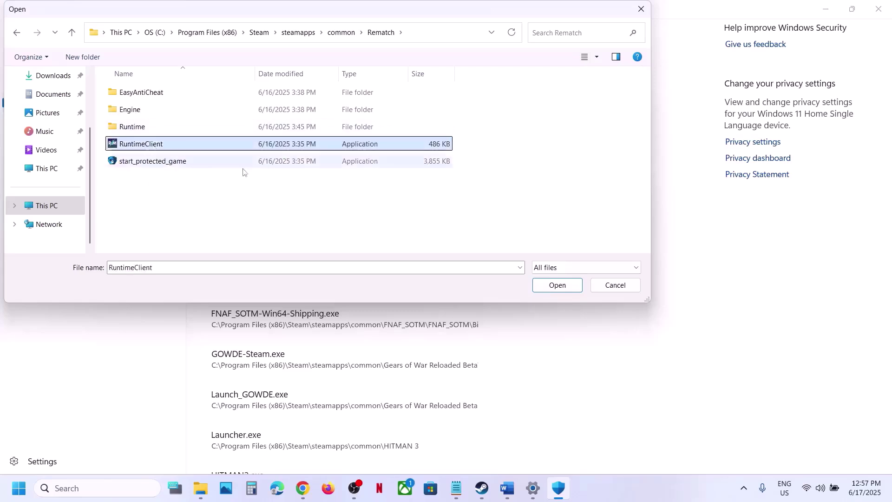
click(543, 285)
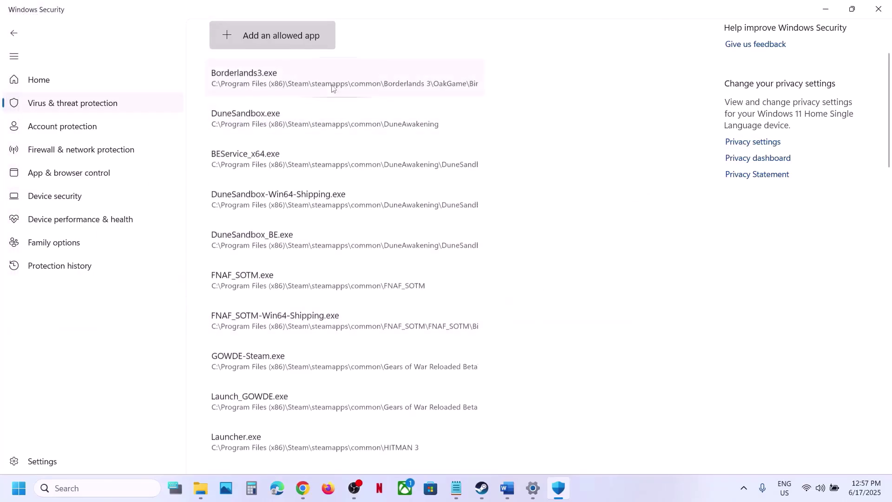
Step: Add start_protected_game from the Rematch folder to the apps allowed through Controlled folder access
click(289, 40)
click(260, 82)
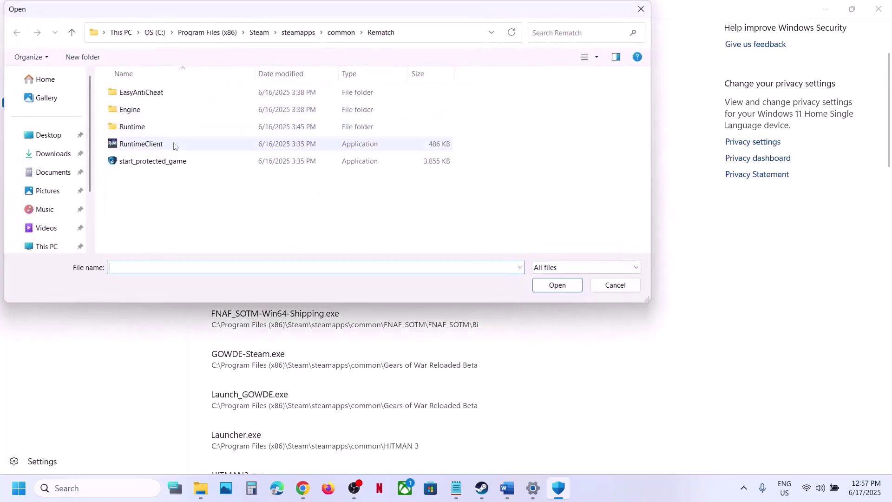
click(155, 161)
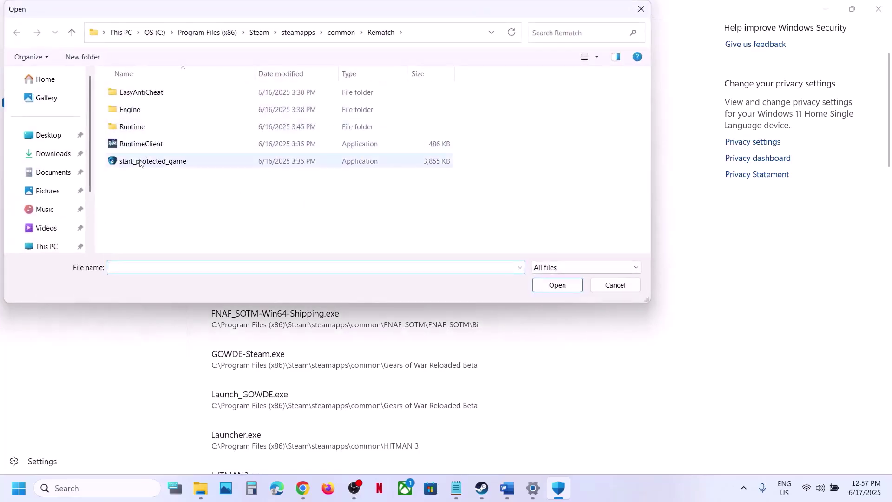
click(557, 285)
Step: Add RuntimeClient-Win64-Shipping from Rematch\Runtime\Binaries\Win64 to the apps allowed through Controlled folder access
click(311, 35)
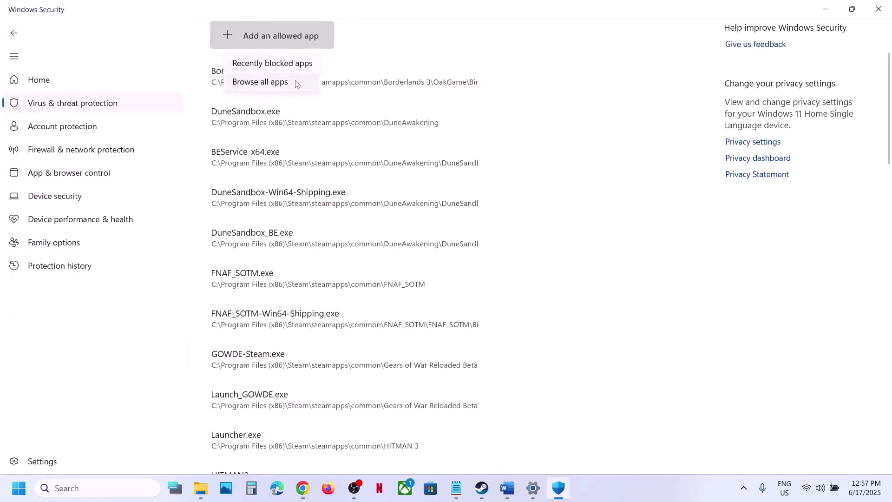
click(296, 82)
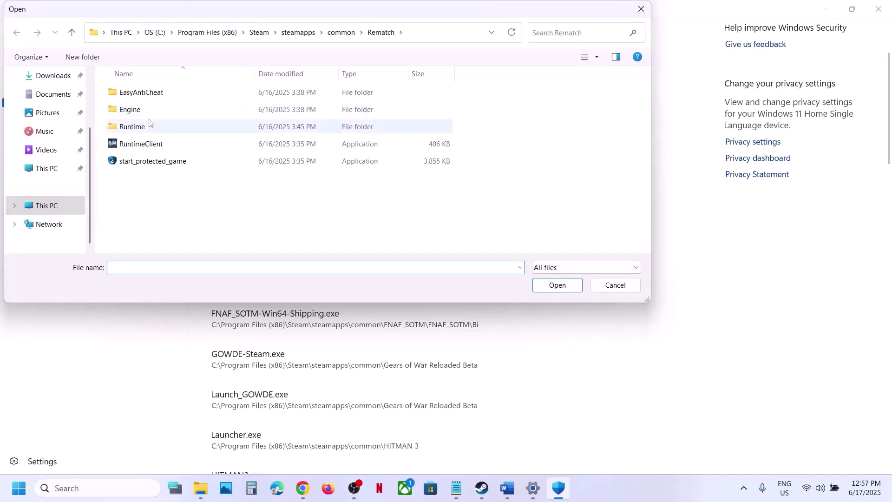
double_click(141, 125)
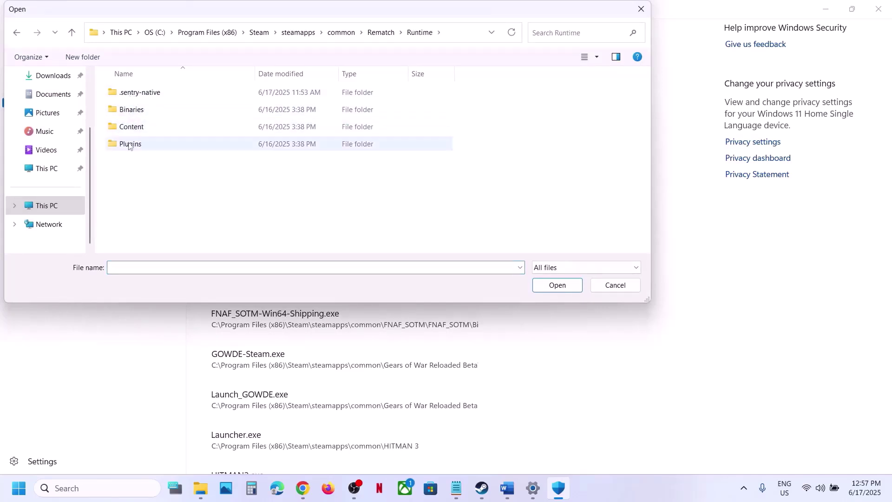
double_click(131, 109)
double_click(133, 98)
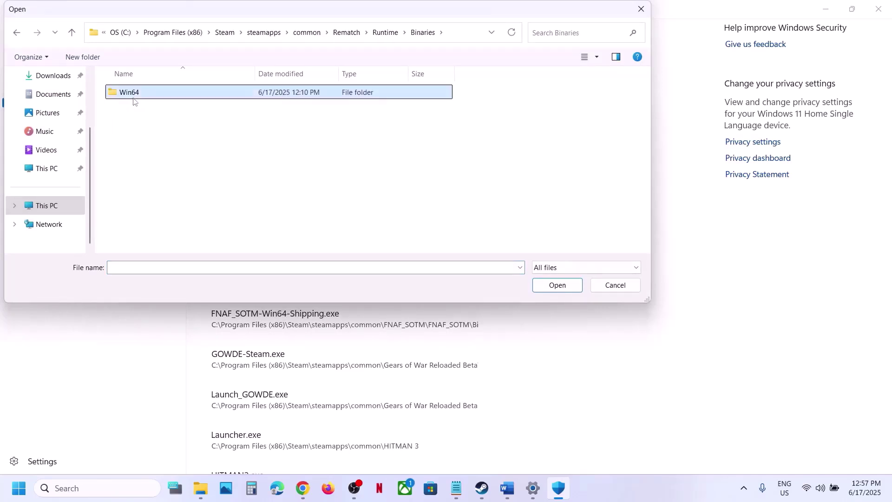
click(158, 127)
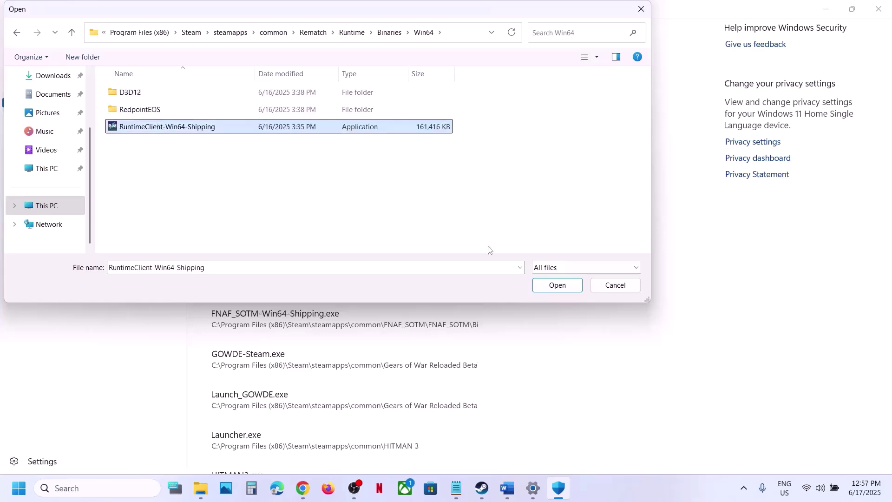
click(555, 285)
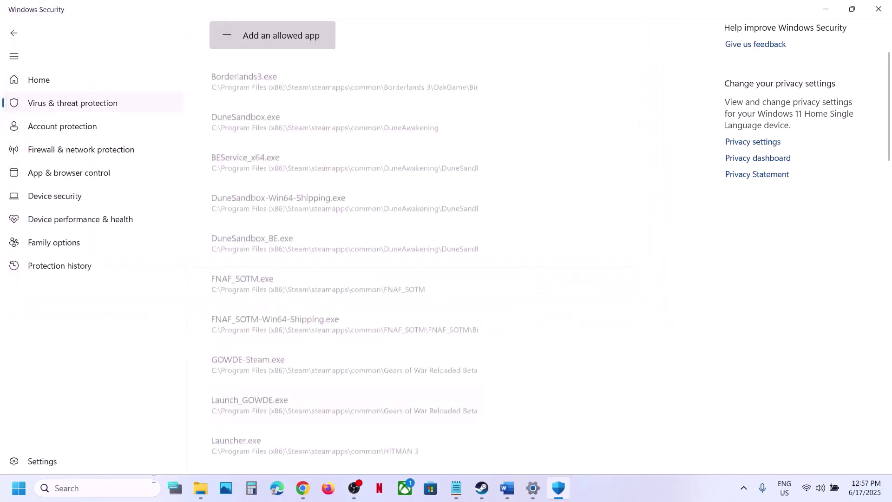
Step: Open Control Panel and go to the Windows Defender Firewall list of allowed apps and features
click(126, 497)
text(control)
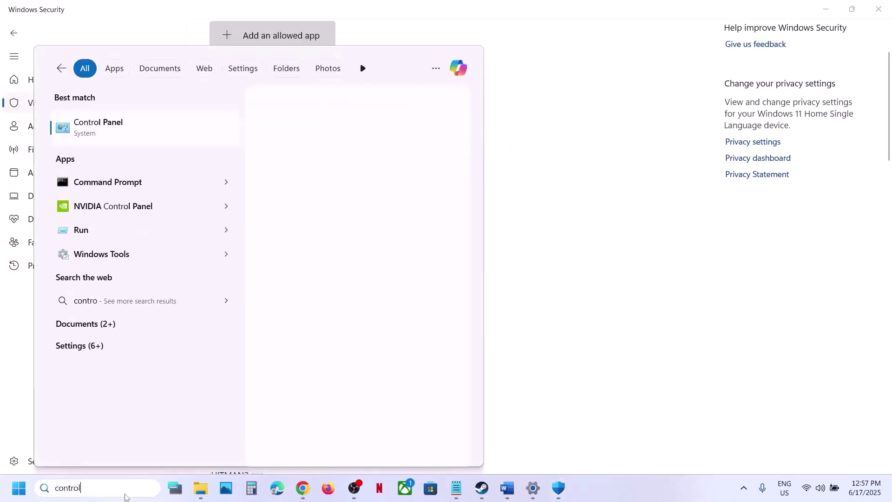
key(Return)
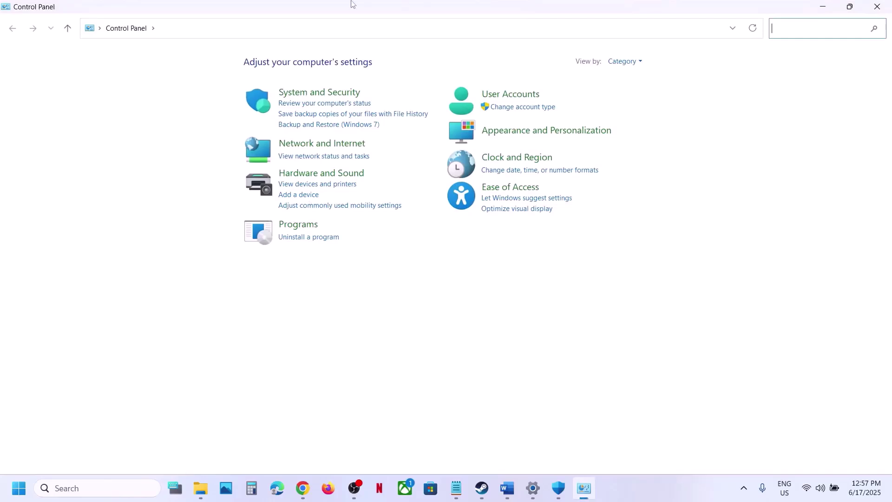
click(297, 92)
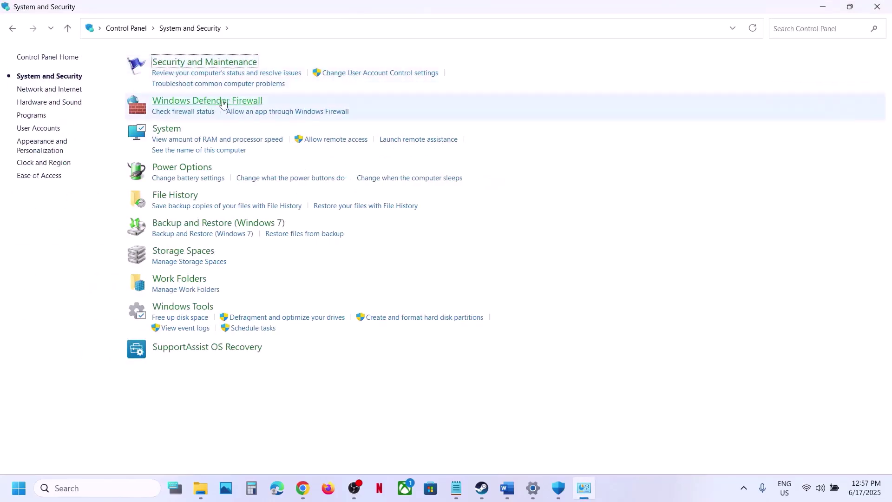
click(240, 104)
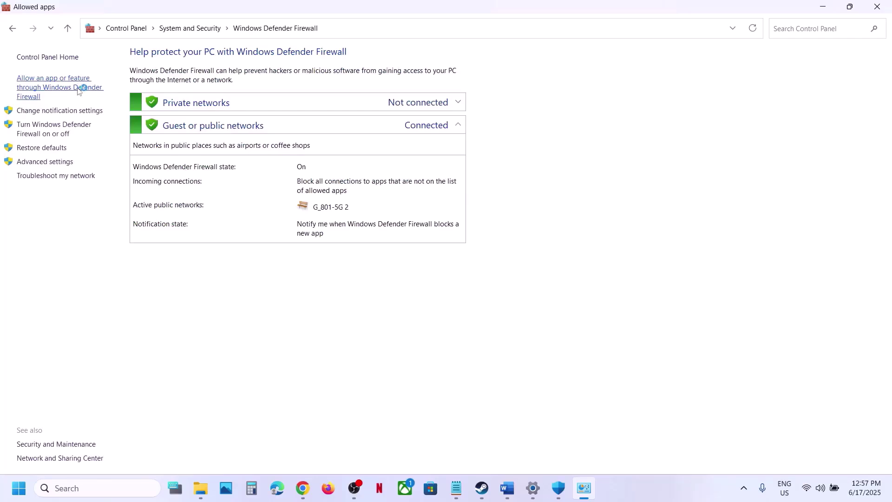
Step: Start allowing another app through the firewall and browse for it in C:\Program Files (x86)\Steam
click(587, 90)
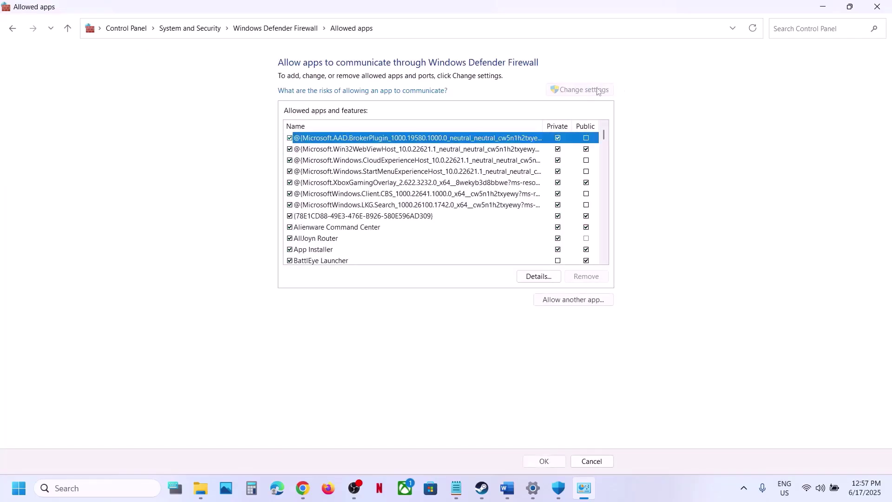
click(575, 302)
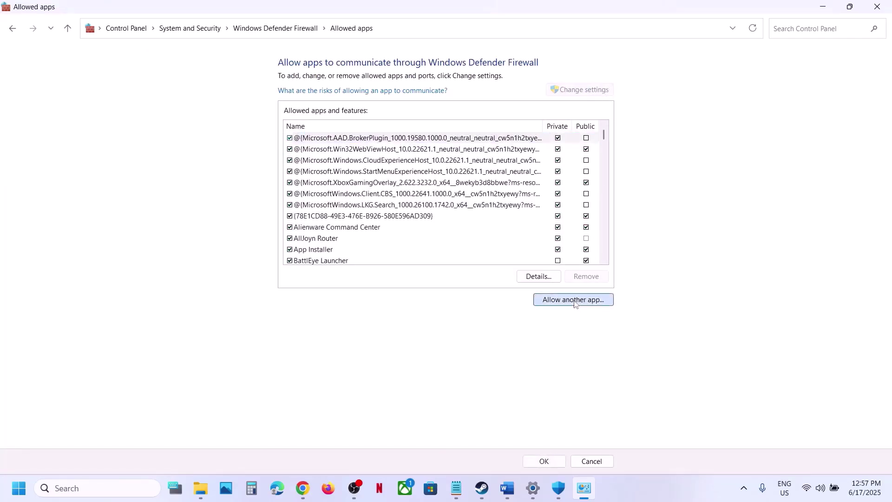
click(534, 301)
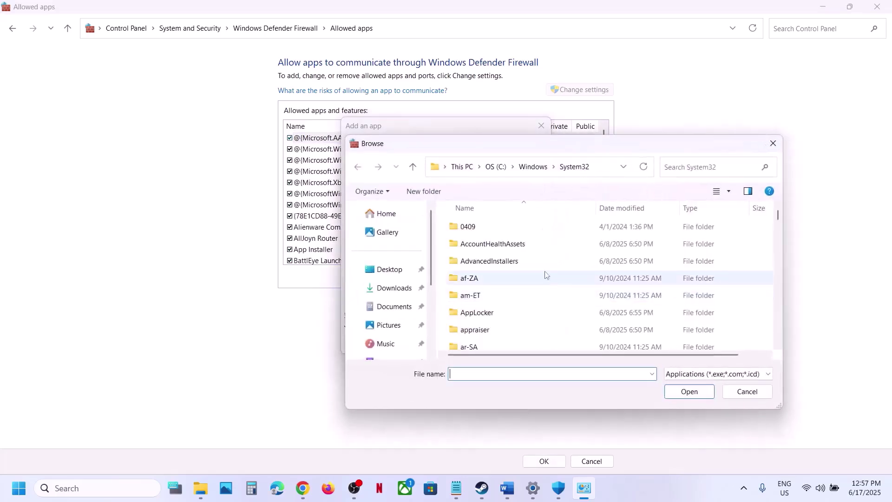
scroll(395, 302, down, 3)
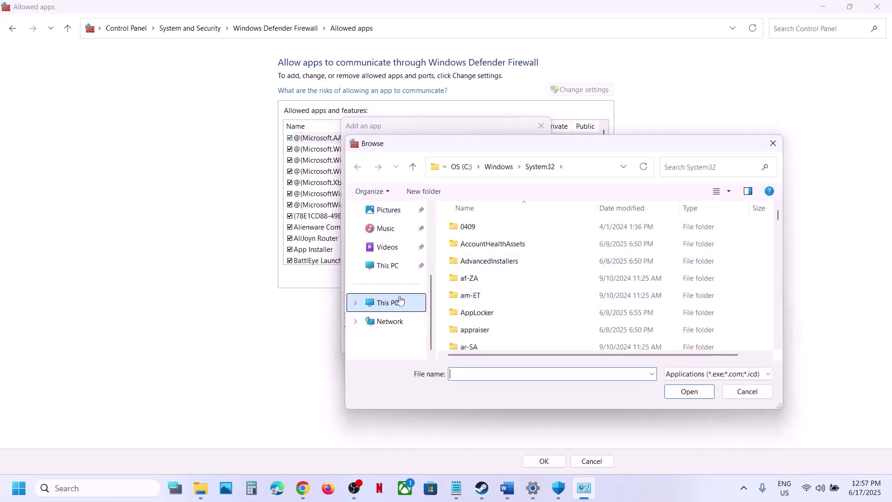
click(390, 265)
double_click(469, 236)
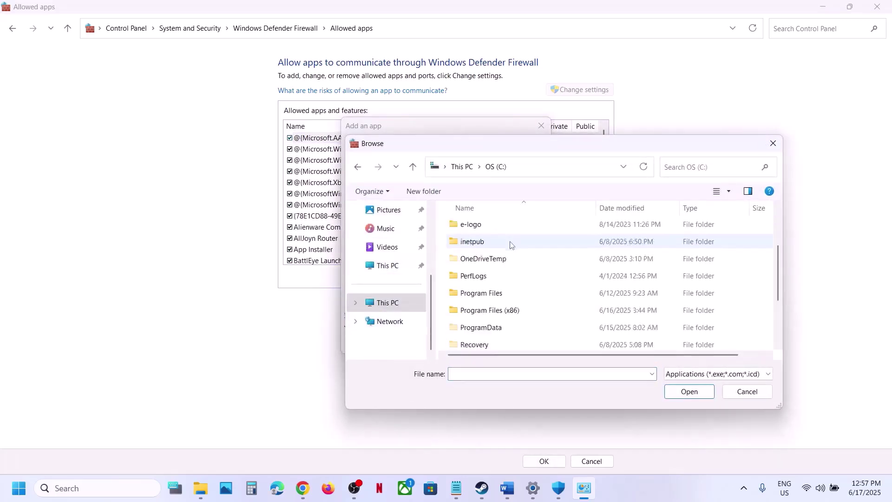
scroll(487, 288, down, 3)
scroll(493, 291, up, 1)
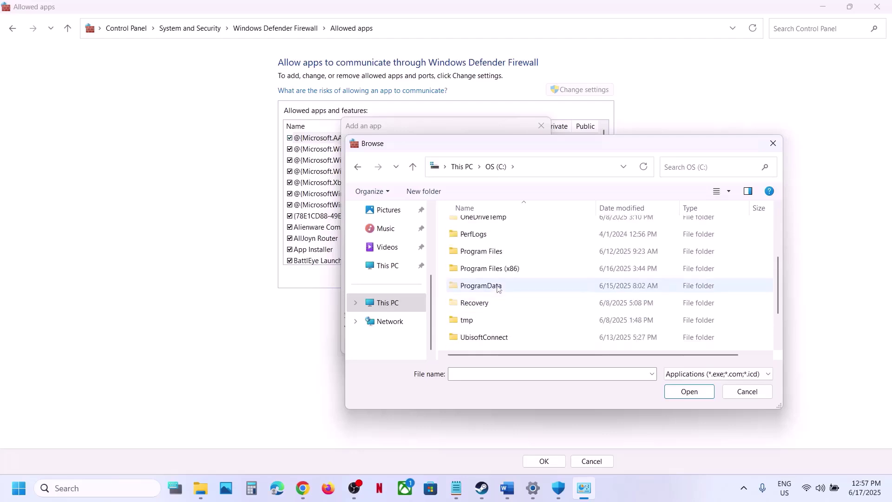
double_click(501, 265)
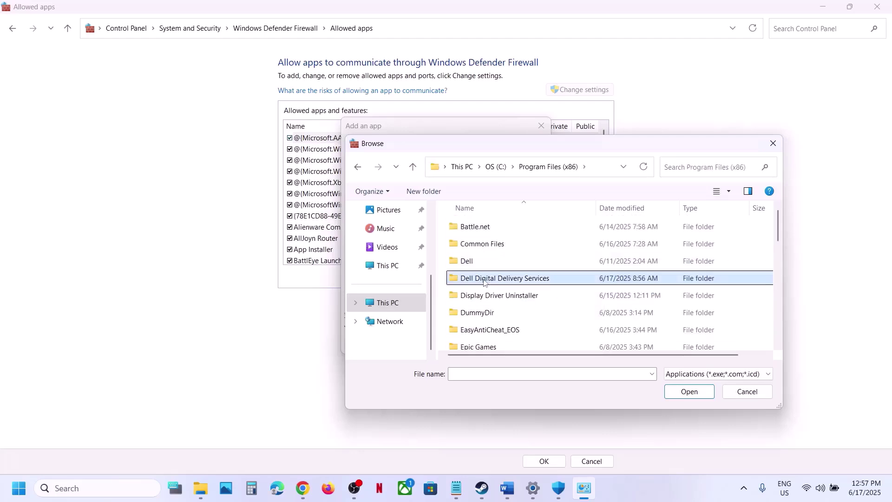
scroll(485, 281, down, 5)
double_click(474, 244)
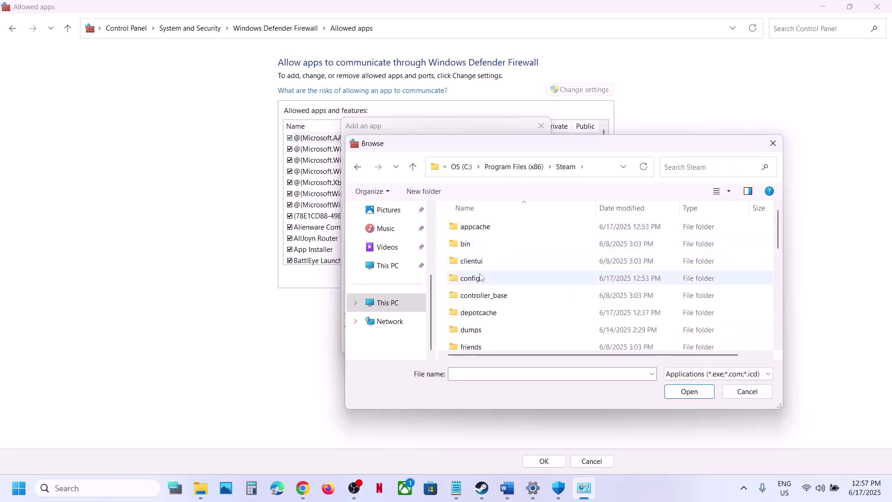
Step: Add RuntimeClient from the steamapps\common\Rematch folder to the firewall's allowed apps
click(478, 278)
text(steam)
double_click(487, 246)
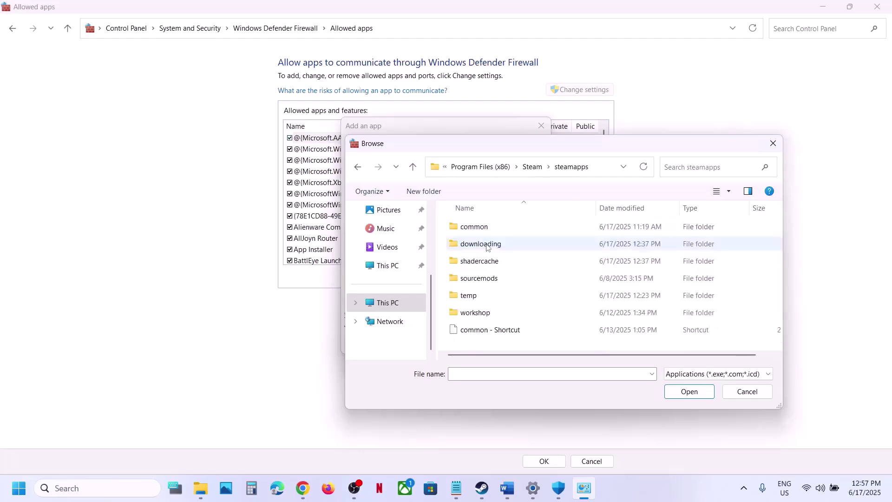
double_click(487, 226)
scroll(484, 296, down, 2)
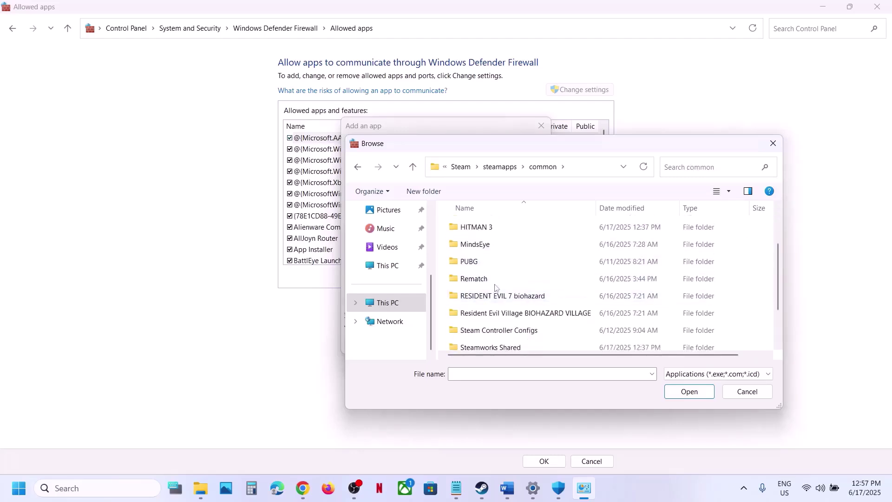
double_click(475, 279)
click(479, 282)
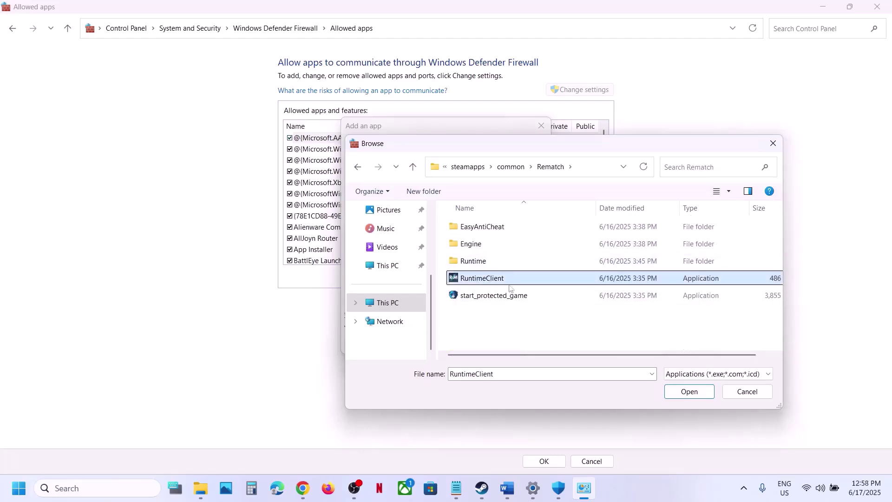
click(689, 391)
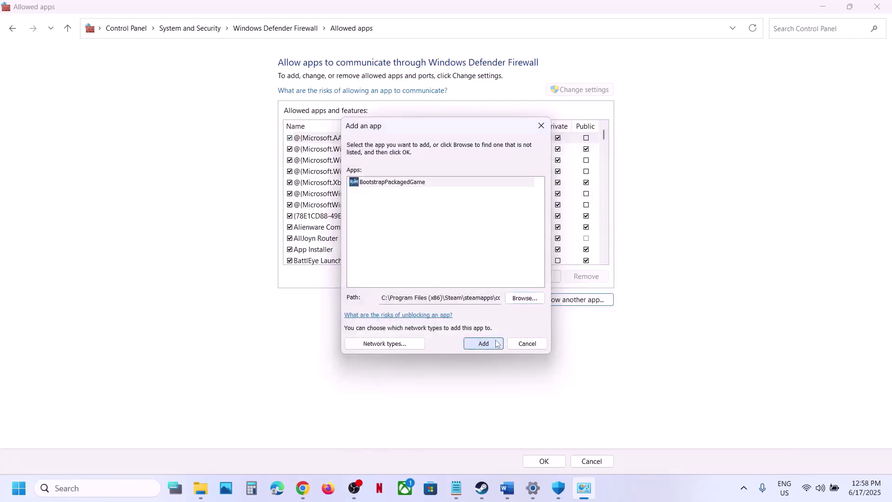
click(483, 344)
Step: Try to add start_protected_game from the Rematch folder to the firewall's allowed apps
click(571, 301)
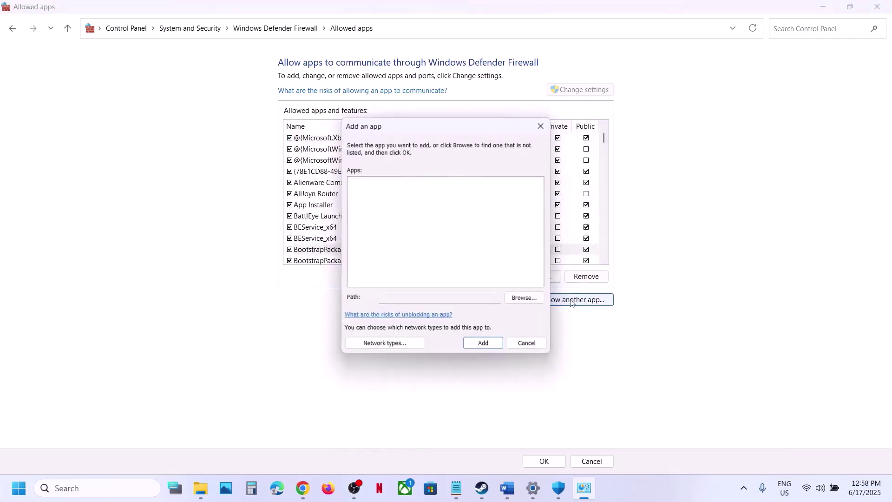
click(525, 298)
click(484, 300)
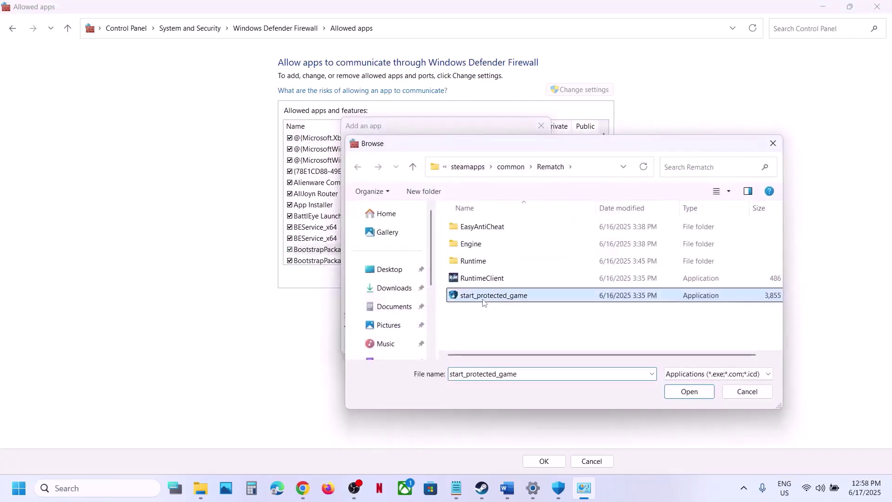
click(679, 391)
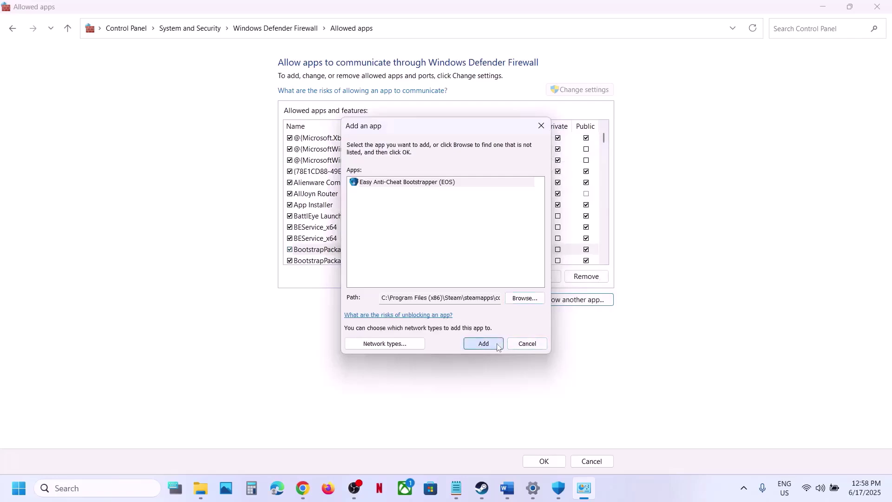
click(484, 343)
click(530, 287)
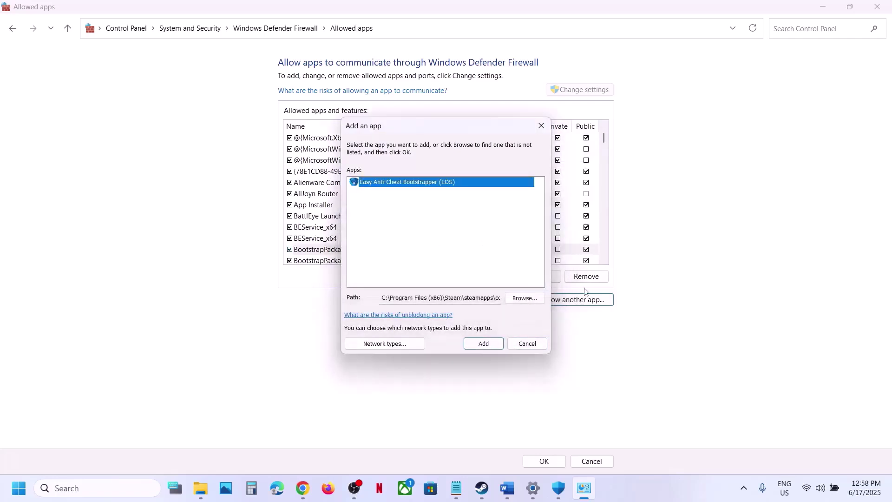
Step: Try to add RuntimeClient-Win64-Shipping from Rematch\Runtime\Binaries\Win64 to the firewall's allowed apps
click(534, 304)
click(483, 264)
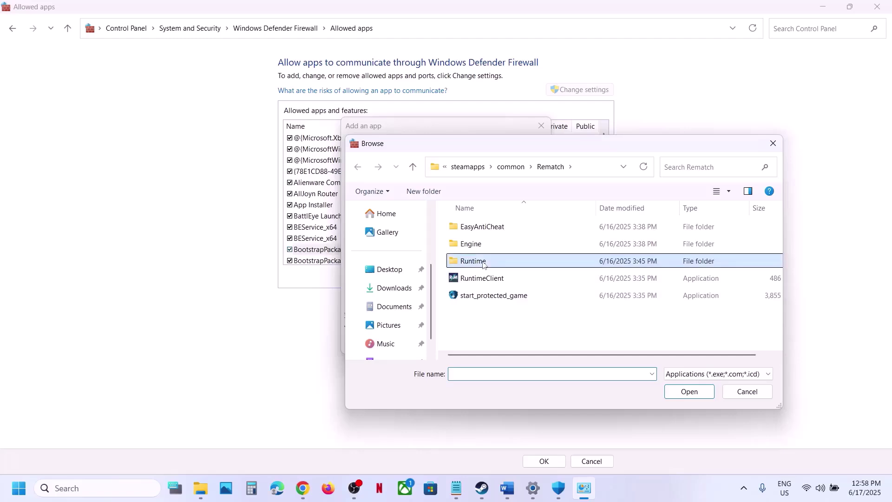
double_click(483, 262)
double_click(477, 244)
click(474, 232)
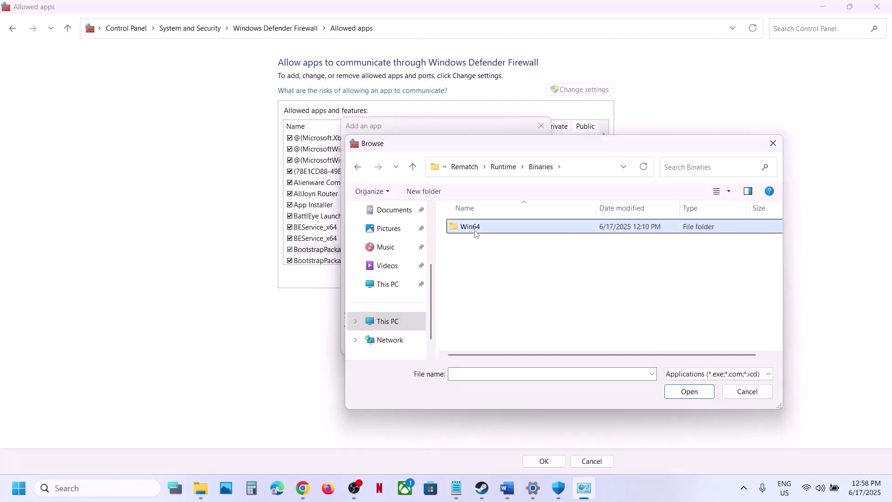
double_click(475, 233)
click(500, 260)
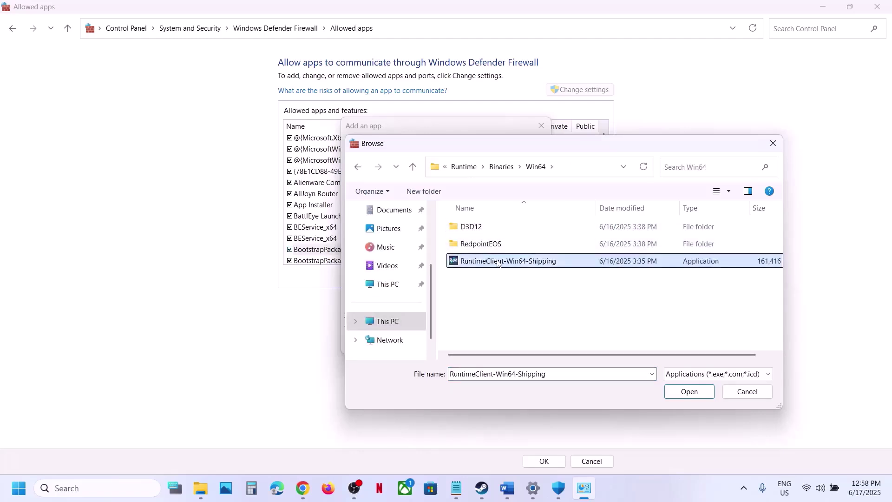
click(685, 390)
click(482, 345)
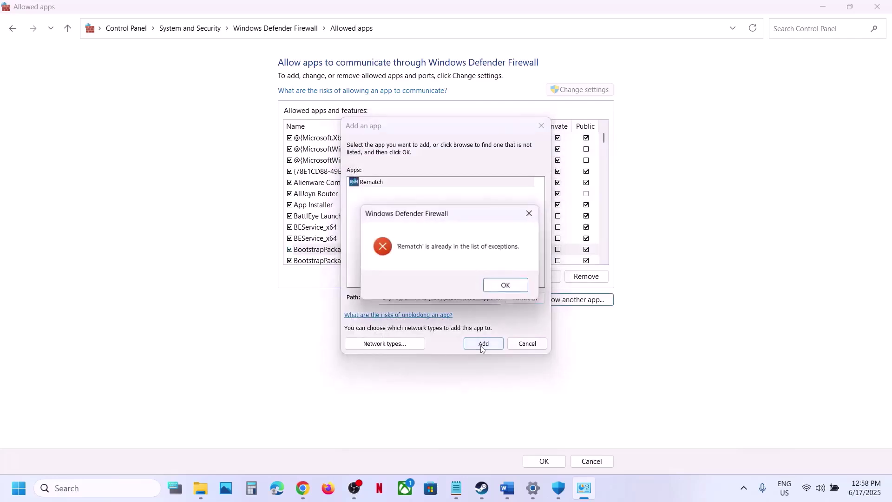
click(506, 286)
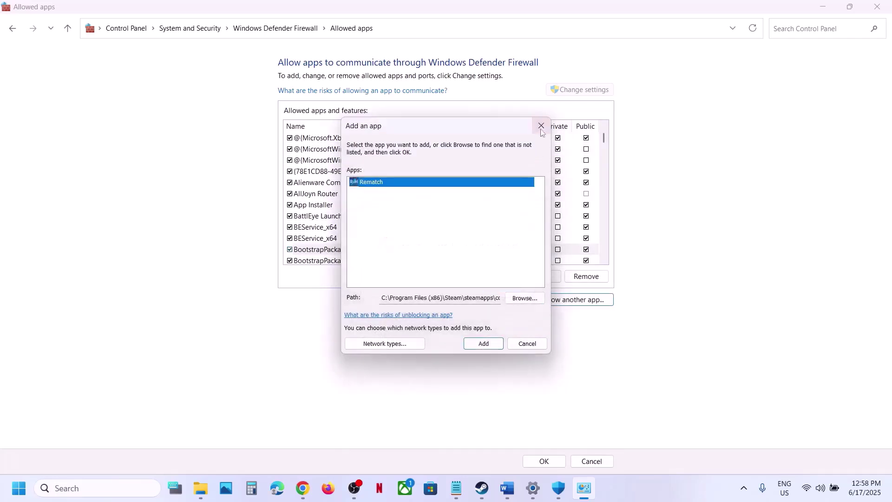
click(541, 126)
Step: Find the REMATCH entries in the firewall's allowed apps list and close the Control Panel, Windows Security and Settings windows
click(359, 229)
text(rem)
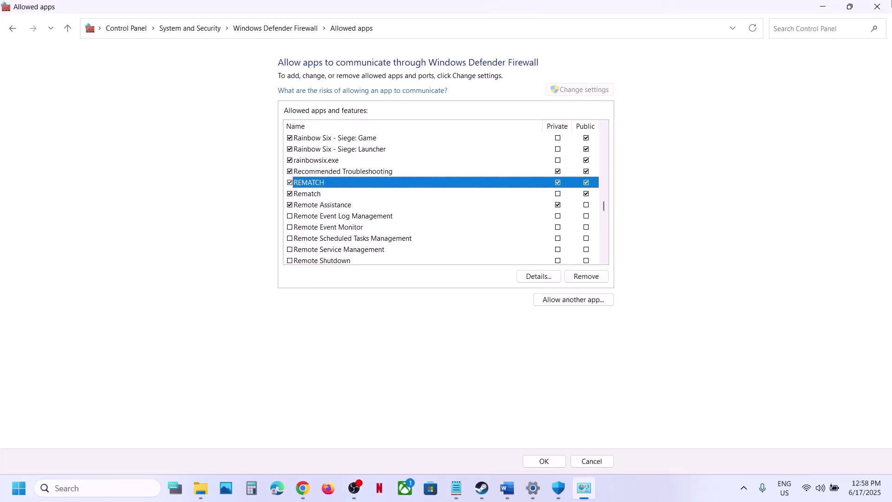
click(878, 9)
click(879, 10)
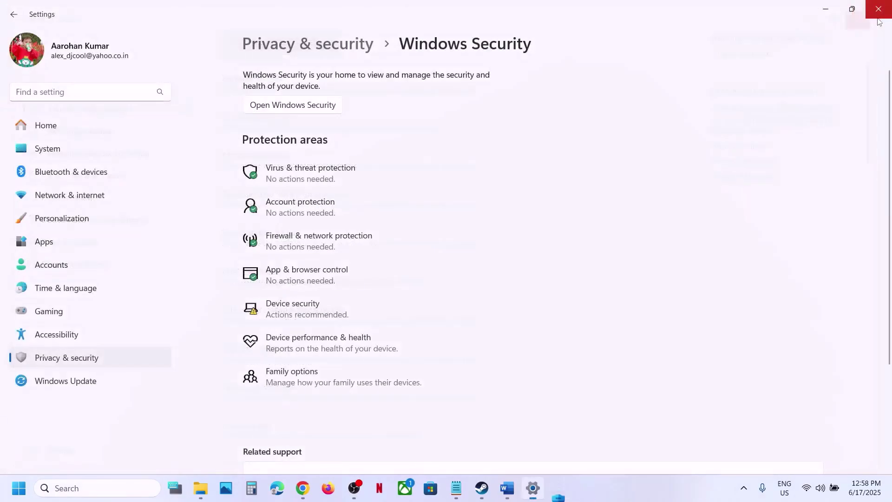
click(878, 9)
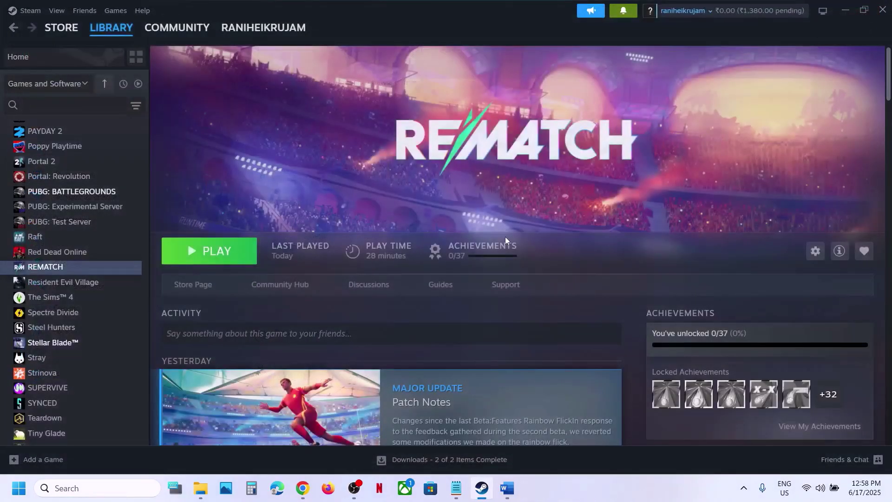
Step: Switch to the Word document and highlight Step 8 about running the game from its installation folder
click(509, 485)
scroll(343, 265, down, 3)
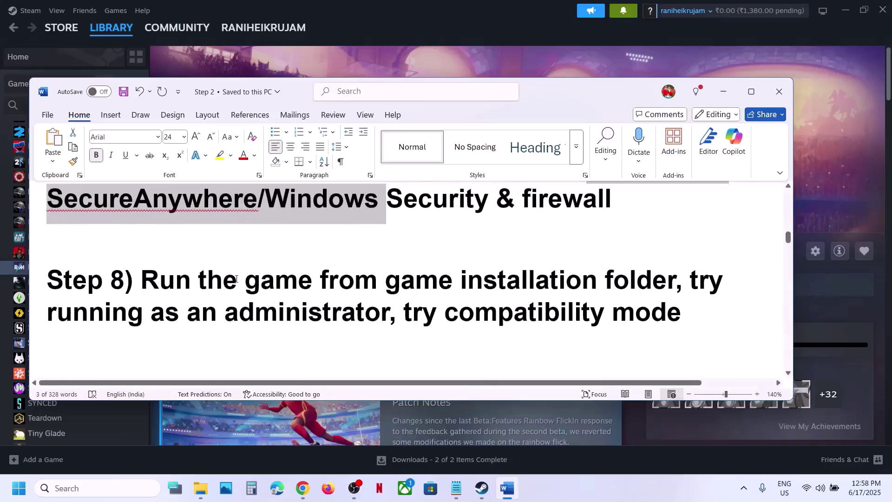
drag(162, 279, 597, 280)
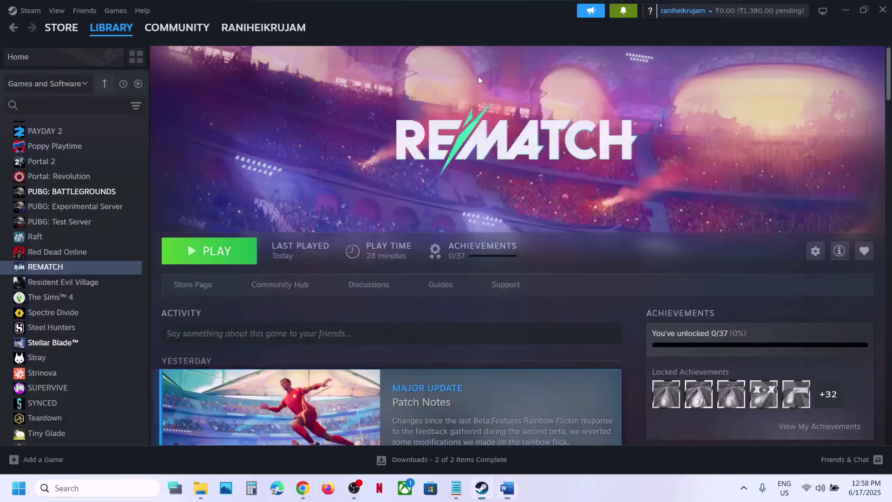
Step: Return to Steam, browse REMATCH's local files and open the Runtime\Binaries\Win64 folder
key(alt+Tab)
right_click(64, 269)
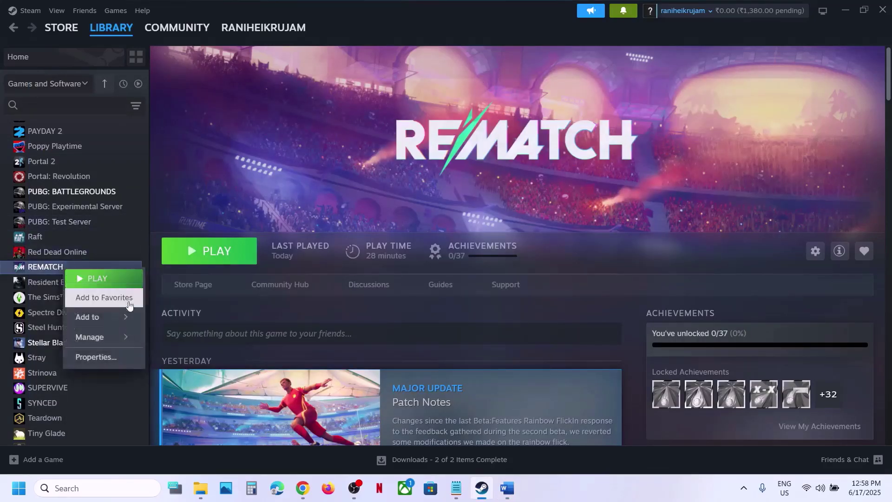
mouse_move(93, 337)
click(196, 365)
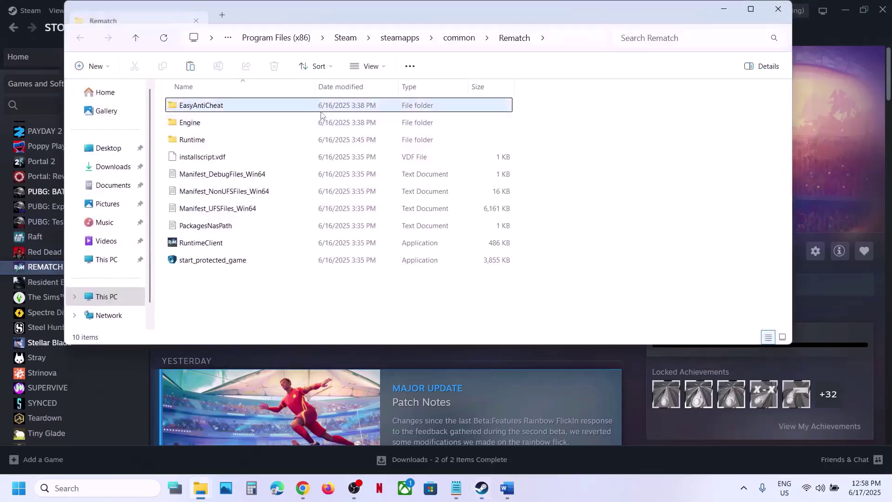
double_click(202, 140)
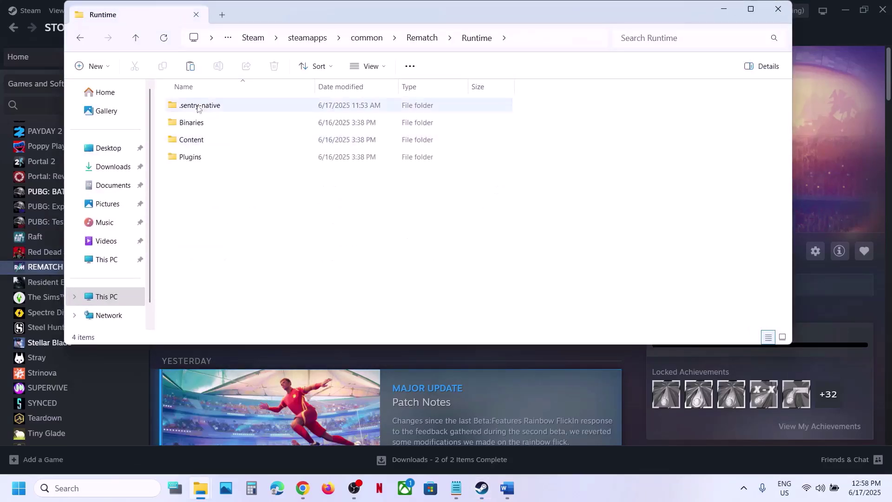
double_click(200, 106)
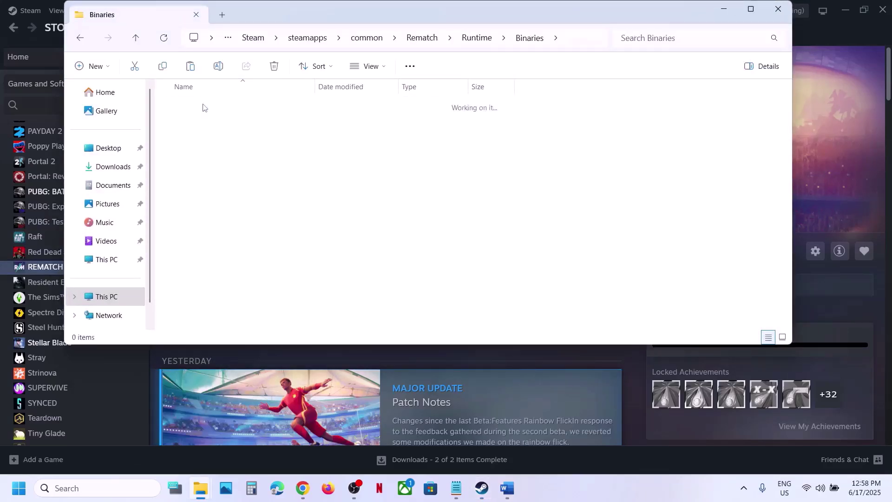
click(205, 161)
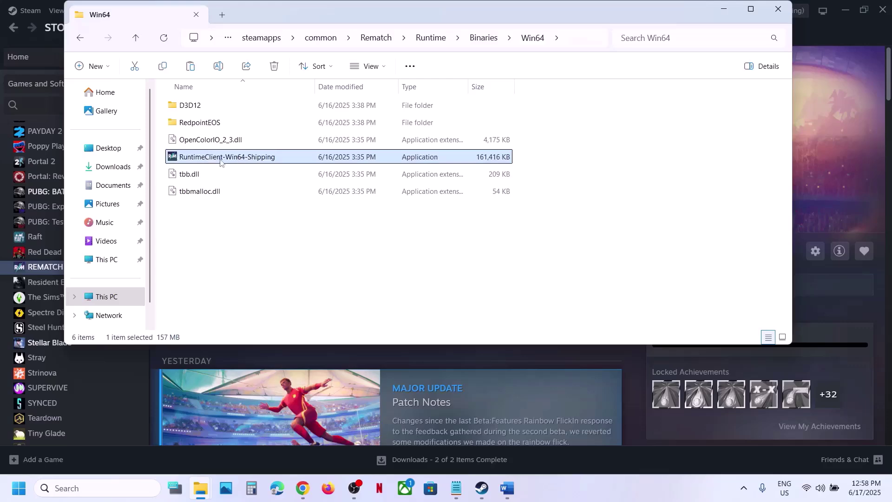
Step: Set RuntimeClient-Win64-Shipping to run as an administrator in its compatibility properties and apply the change
right_click(251, 160)
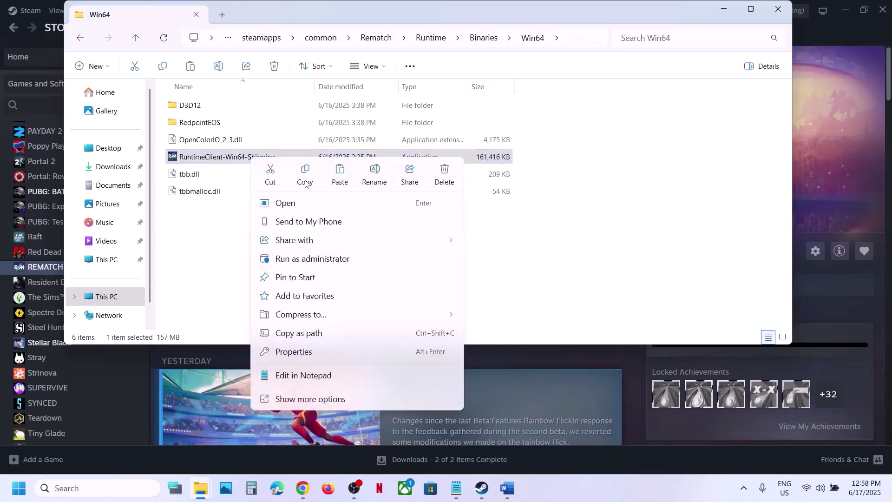
click(298, 351)
click(358, 186)
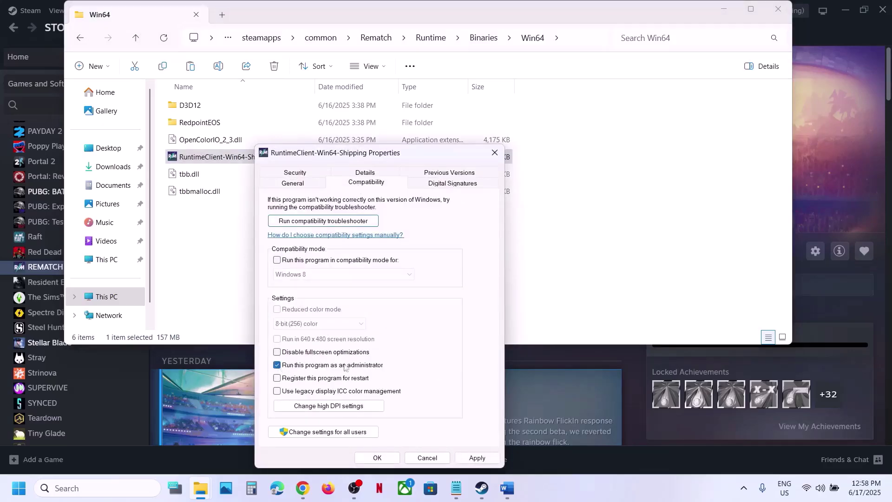
click(469, 457)
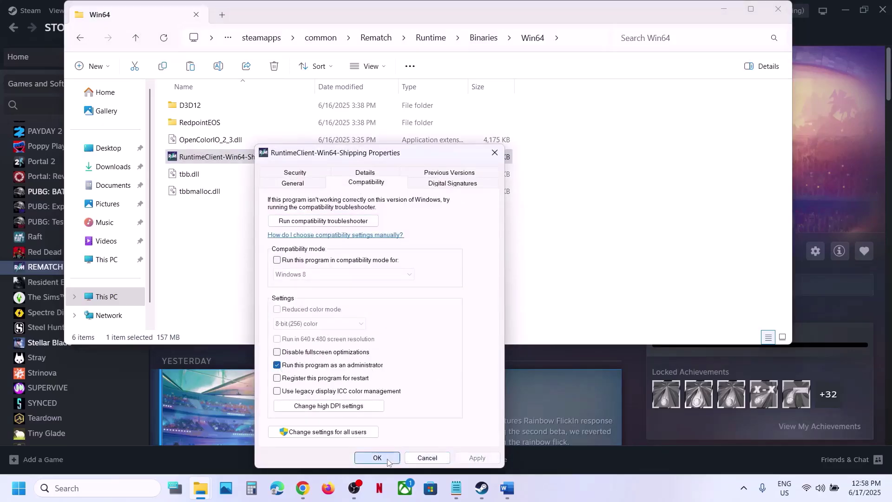
click(377, 457)
Step: Open the compatibility properties of RuntimeClient-Win64-Shipping, enable compatibility mode for Windows 8 and apply the change
right_click(270, 159)
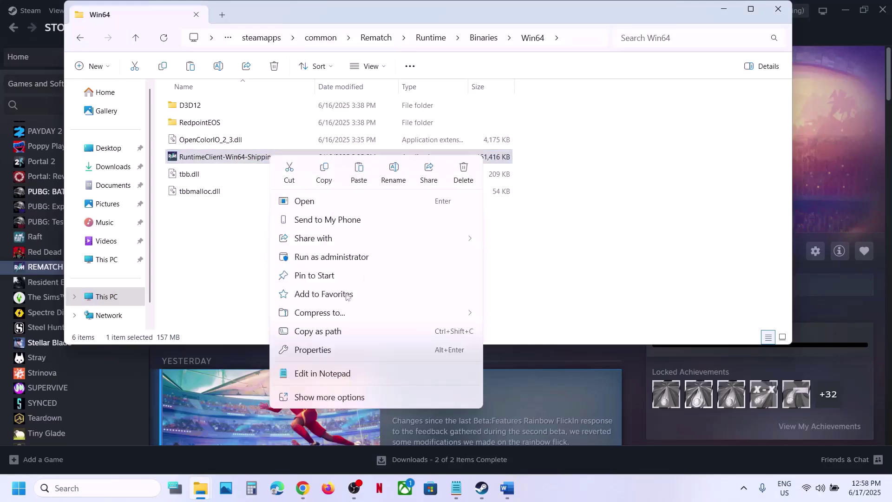
click(299, 349)
click(383, 184)
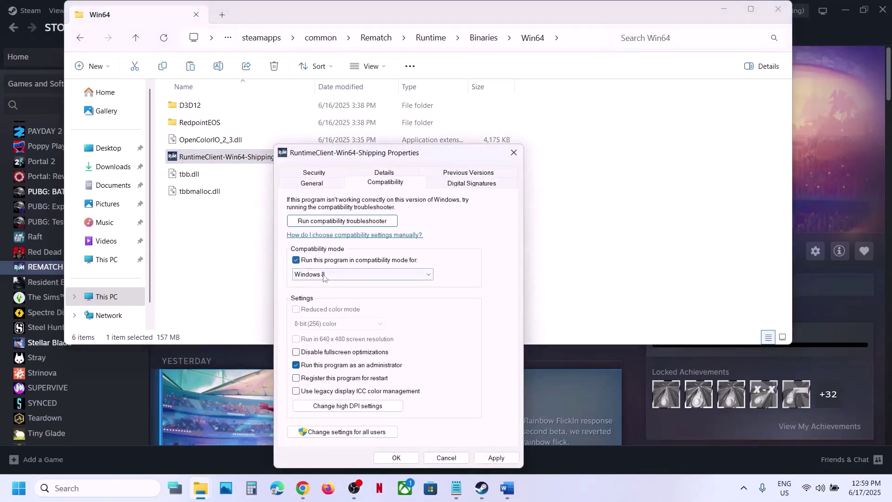
click(493, 458)
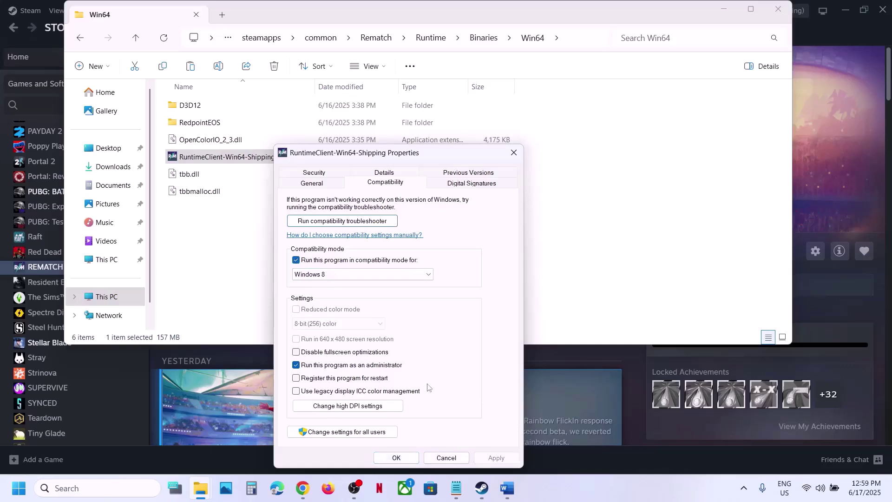
Step: Set the compatibility mode to Windows 7, disable fullscreen optimizations, and apply and confirm the properties
click(340, 274)
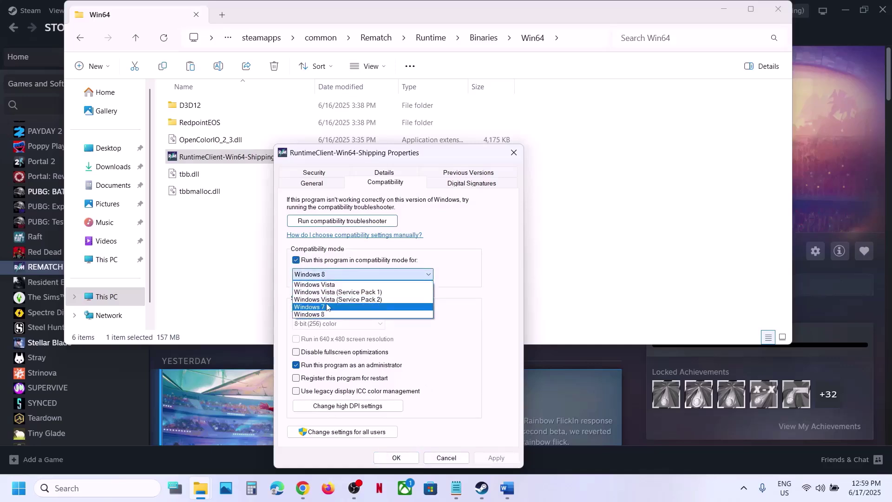
click(335, 311)
click(492, 459)
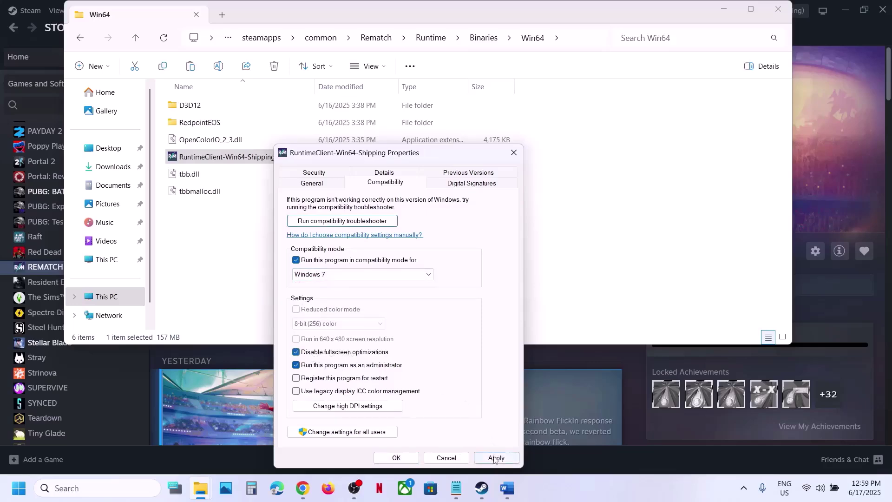
click(396, 457)
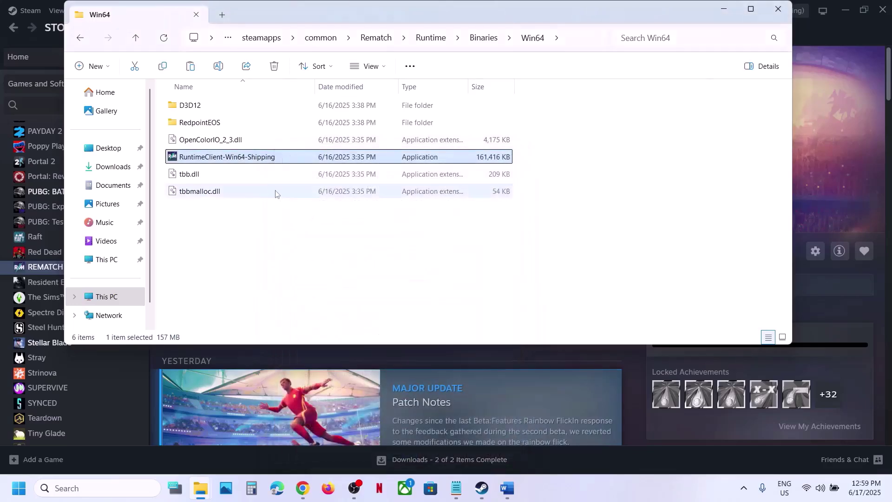
Step: Turn off compatibility mode, disabled fullscreen optimizations and running as administrator for RuntimeClient-Win64-Shipping, apply, and close the folder window
right_click(260, 160)
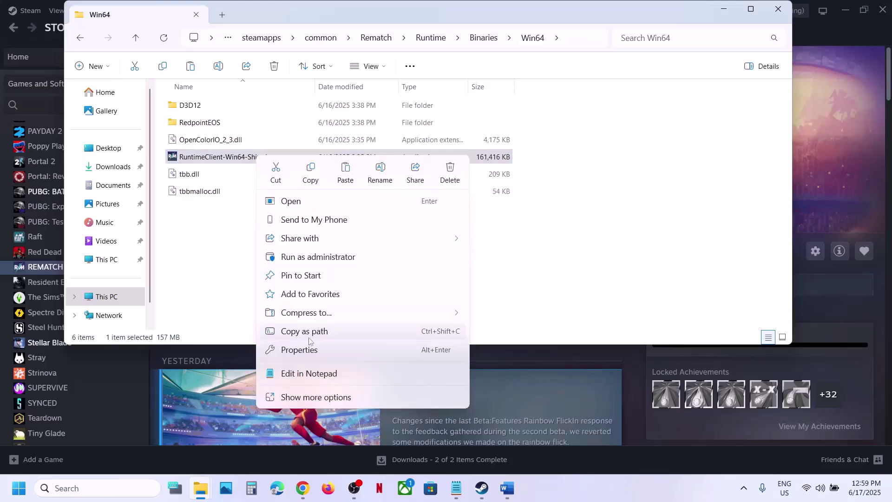
click(301, 349)
click(356, 186)
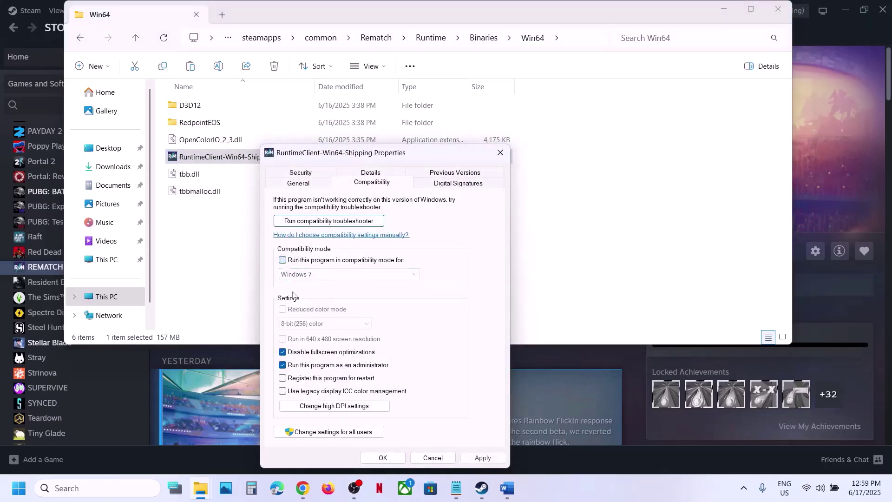
click(486, 459)
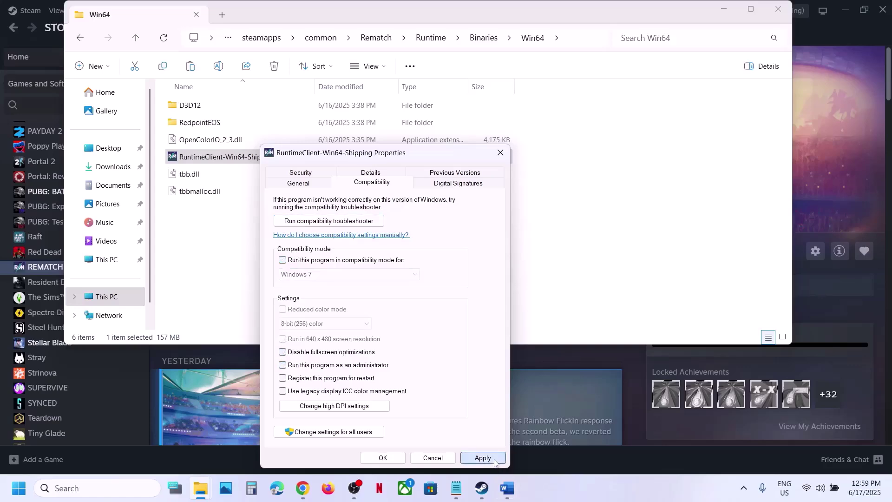
click(390, 457)
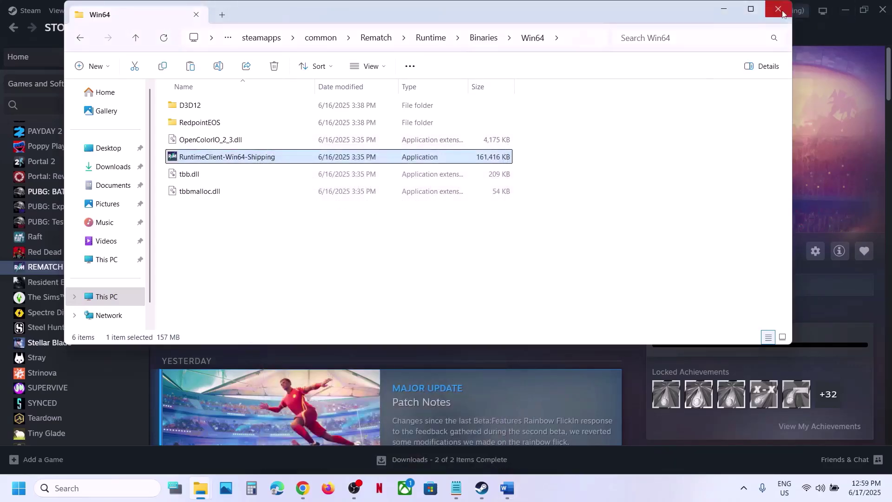
click(781, 13)
Step: Switch to the Word document and highlight the UEPrereqSetup_x64 file name in Step 9
click(505, 488)
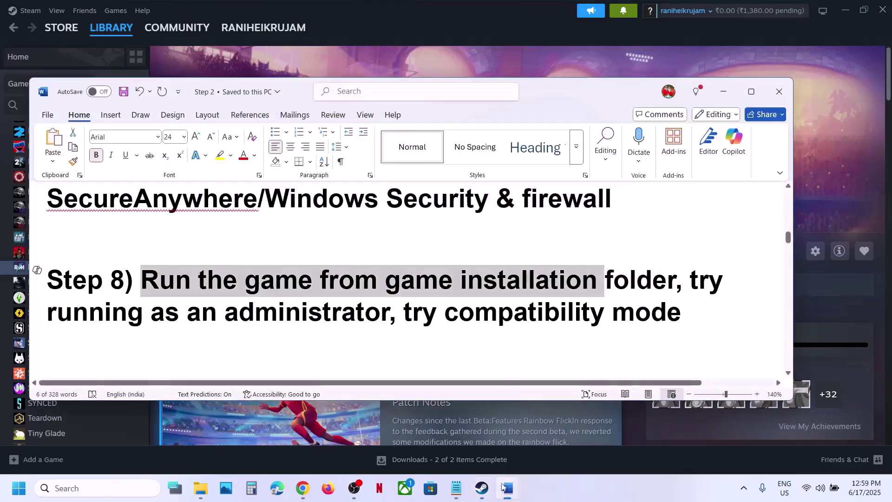
scroll(419, 335, down, 3)
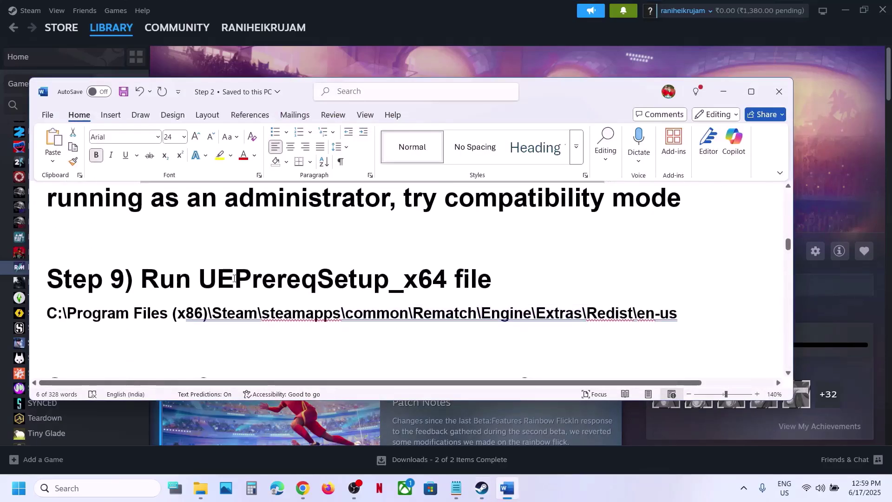
drag(208, 275, 509, 280)
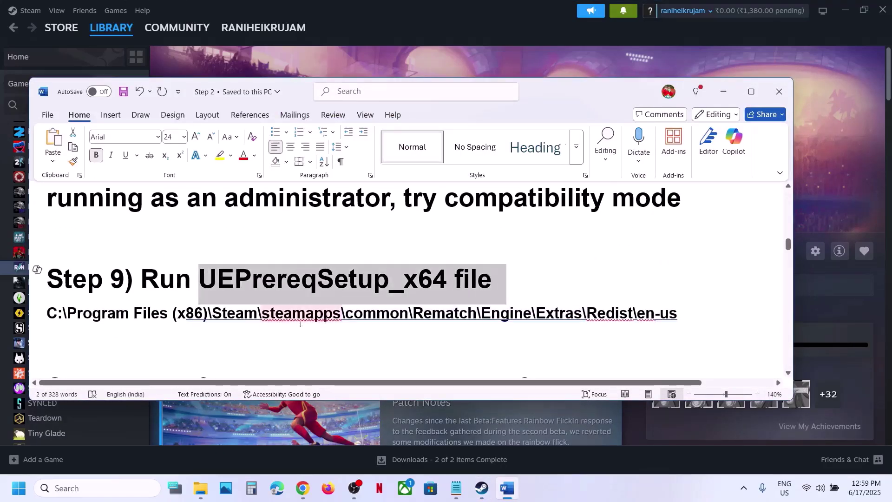
Step: Return to Steam and browse REMATCH's local files
click(21, 267)
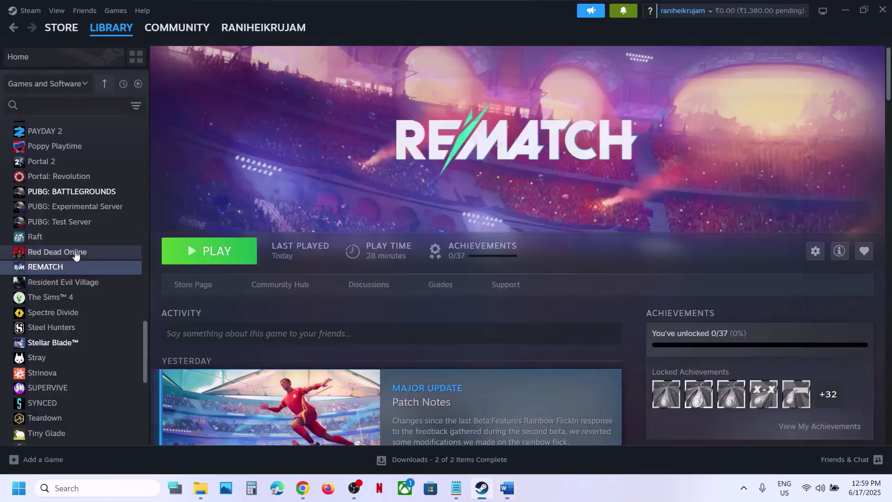
right_click(63, 267)
mouse_move(112, 334)
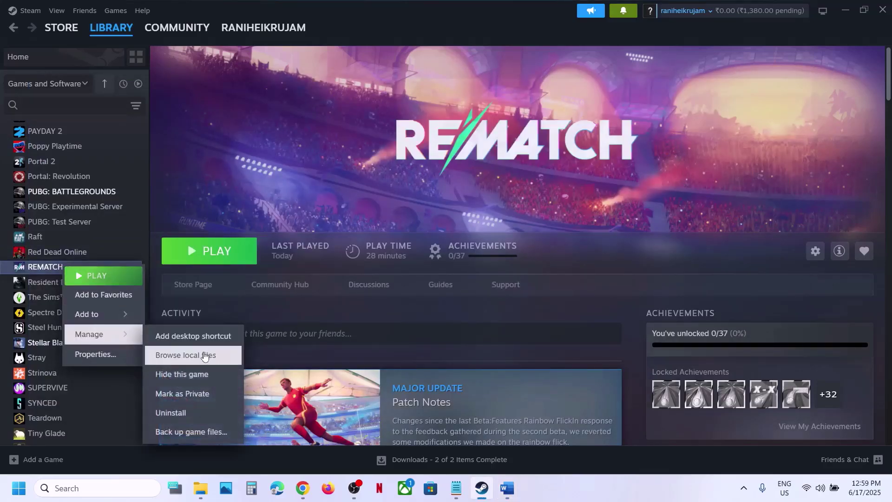
click(188, 352)
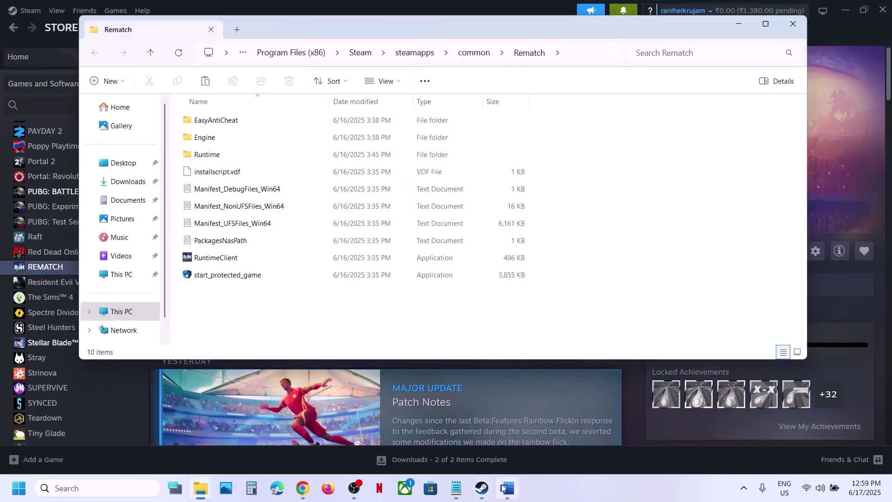
Step: Check the UEPrereqSetup_x64 folder path in the Word document and return to the Rematch folder window
mouse_move(507, 487)
click(509, 447)
double_click(404, 323)
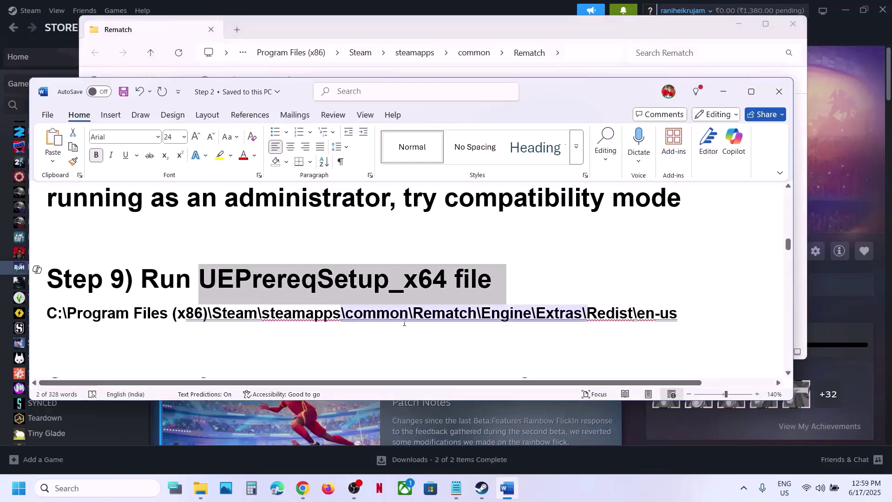
key(alt+Tab)
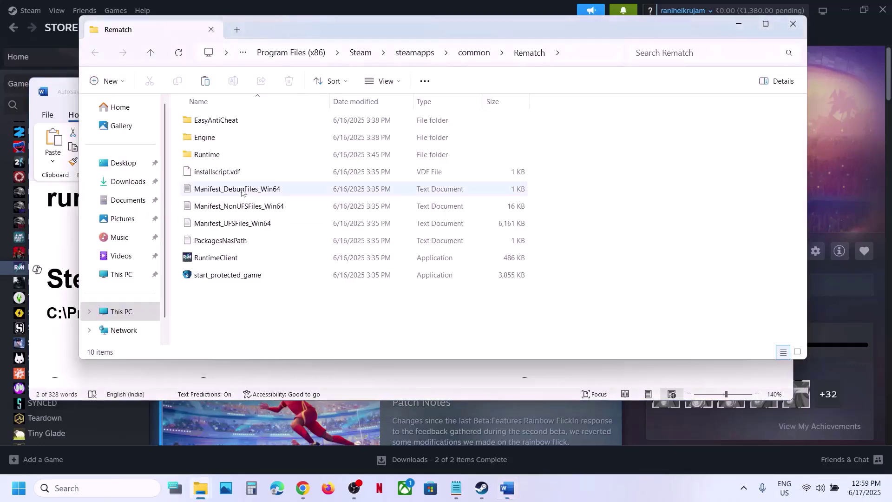
Step: Open the Engine\Extras\Redist\en-us folder inside the Rematch folder
double_click(208, 139)
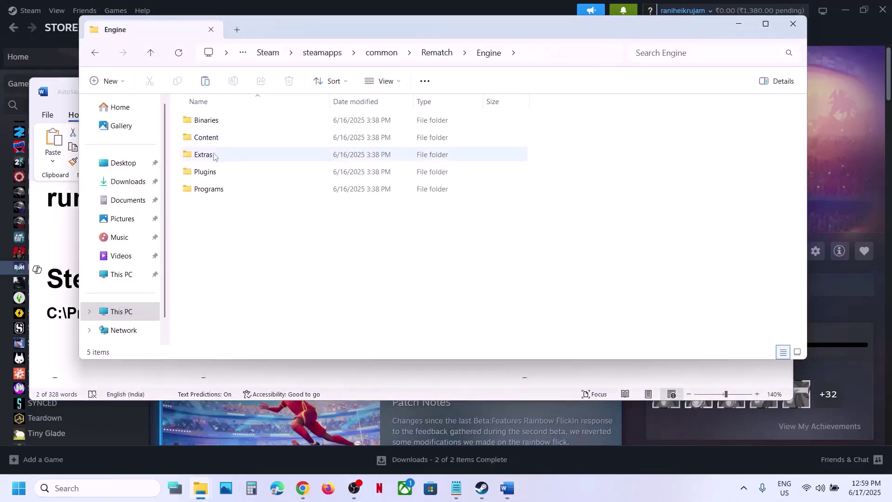
double_click(210, 156)
double_click(231, 122)
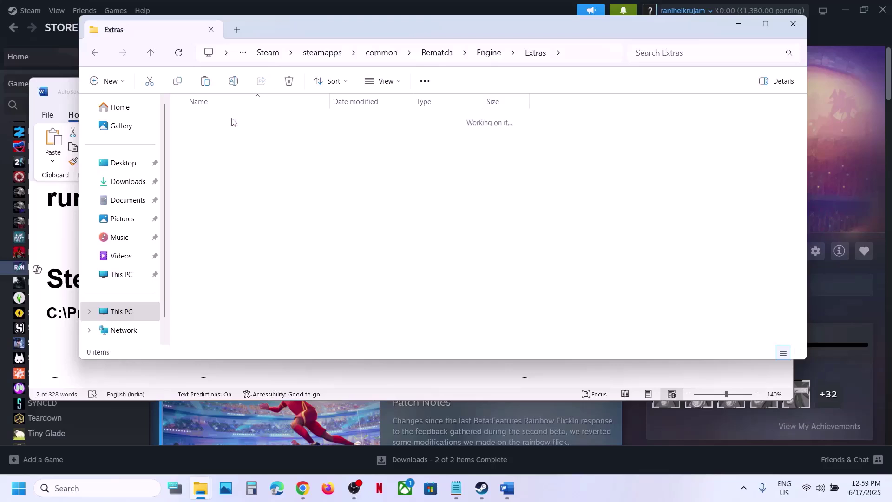
click(215, 123)
double_click(215, 122)
Step: Run UEPrereqSetup_x64 as administrator, allow it to make changes, accept the license terms and install the UE Prerequisites
click(237, 124)
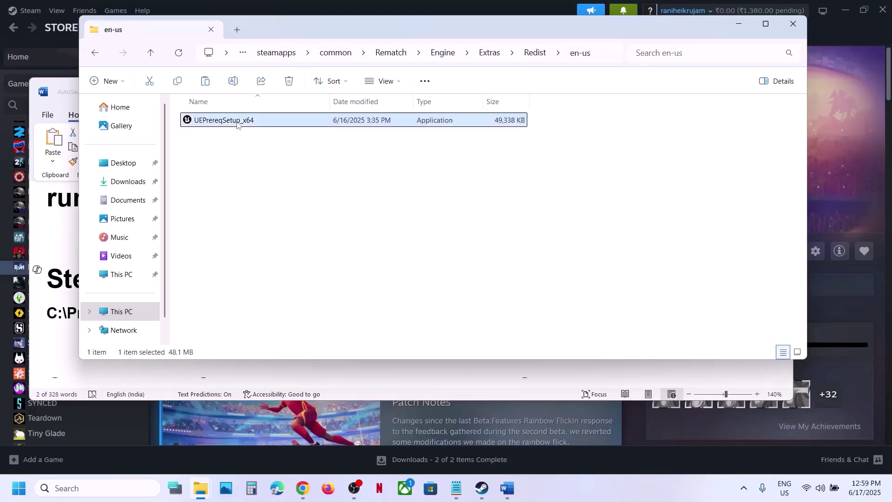
right_click(237, 125)
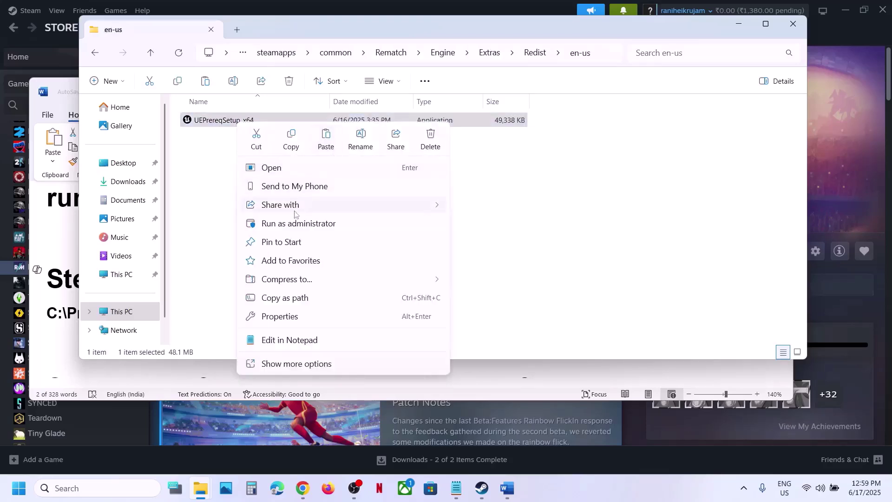
click(289, 224)
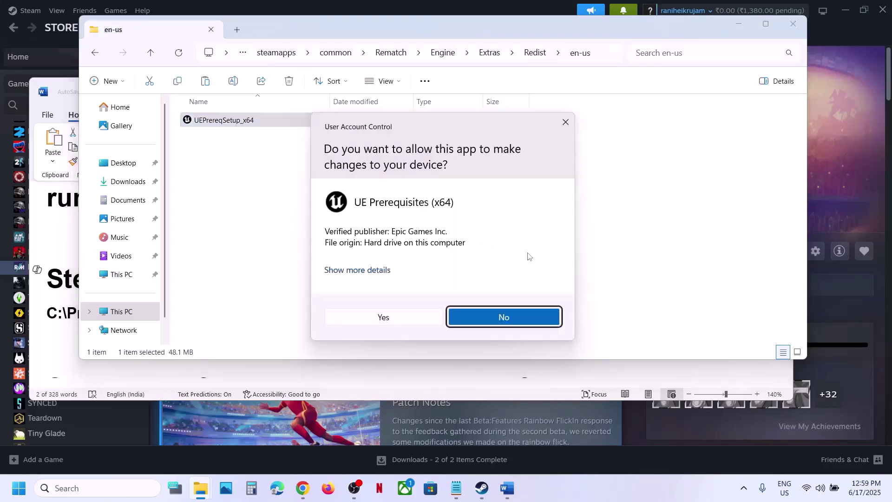
click(388, 318)
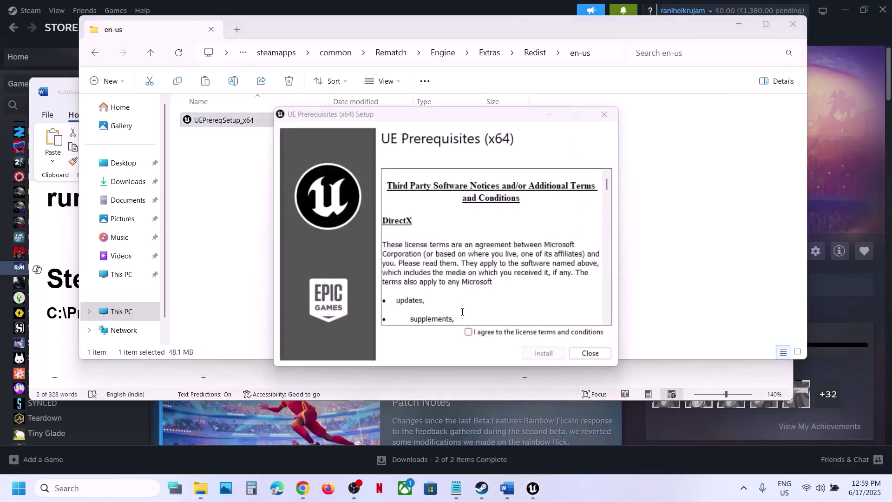
click(468, 332)
click(542, 354)
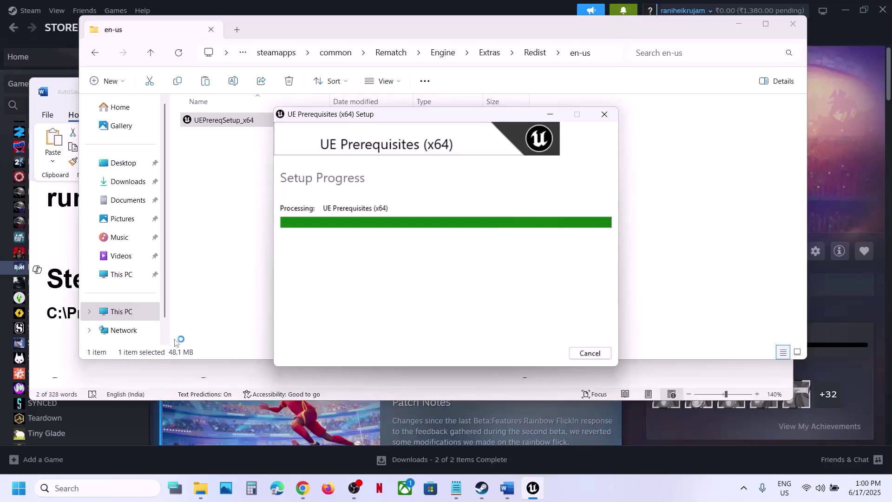
Step: Return to the Word document and highlight Step 10 about a clean graphics driver installation and its NVIDIA and AMD links
click(52, 339)
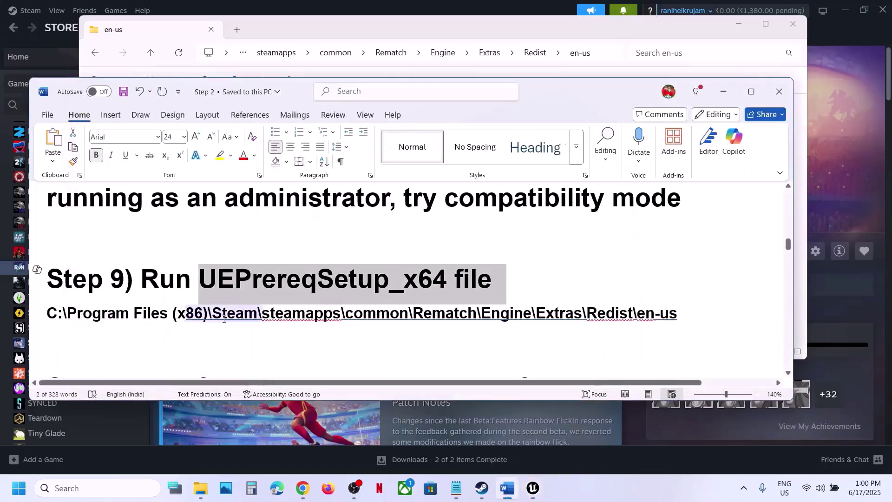
scroll(314, 305, down, 5)
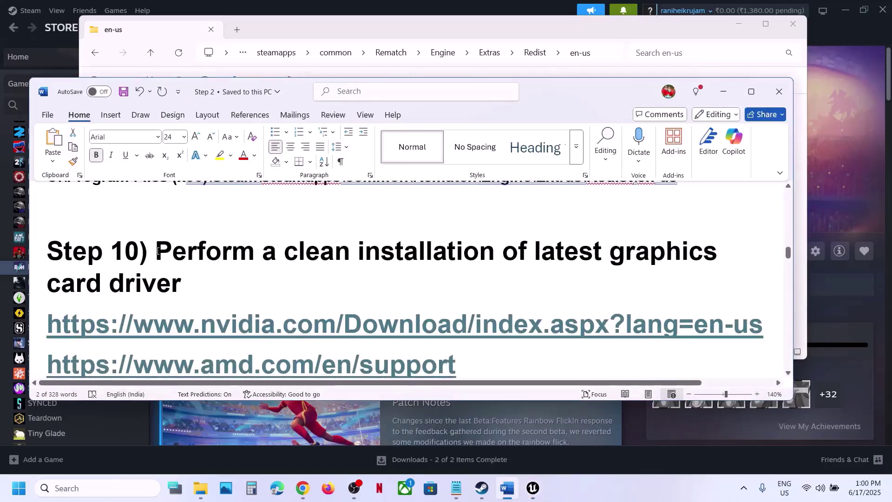
drag(147, 251, 390, 284)
drag(207, 324, 498, 324)
scroll(391, 330, down, 1)
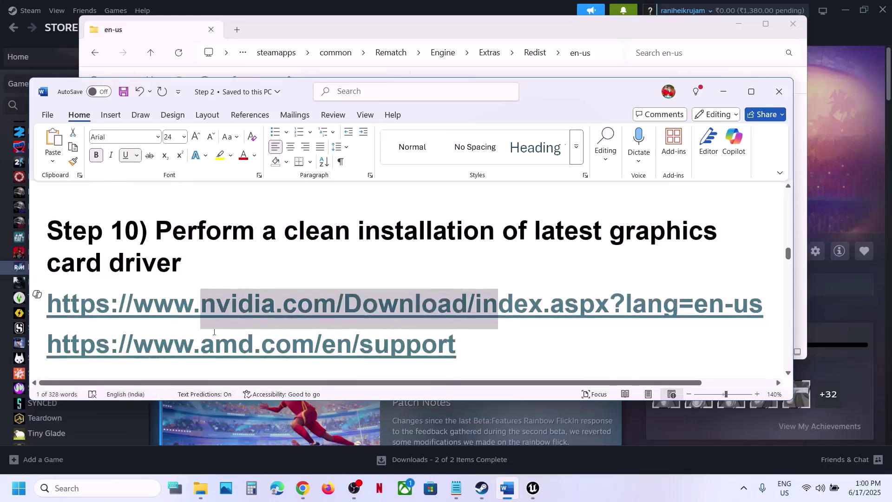
drag(194, 344, 315, 344)
drag(208, 301, 438, 303)
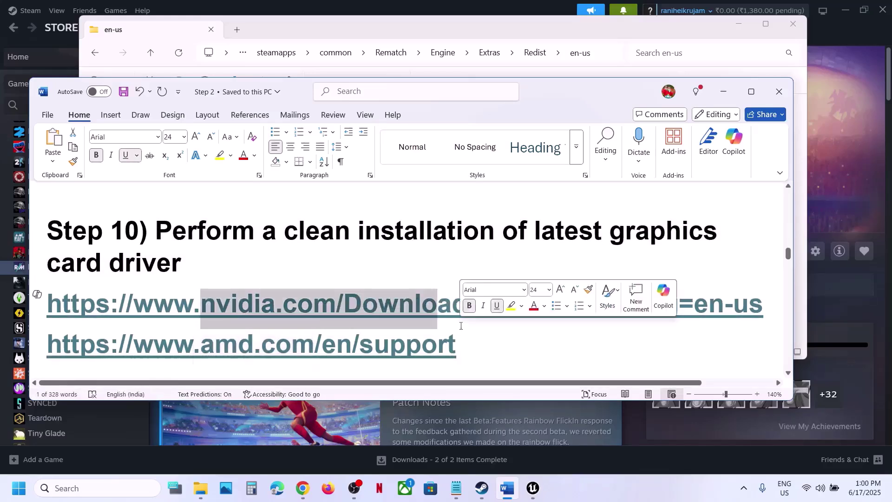
Step: On NVIDIA's drivers page in Chrome, search for GeForce RTX 3050 Laptop GPU drivers for Windows 11 and view the results image 1.png
click(622, 483)
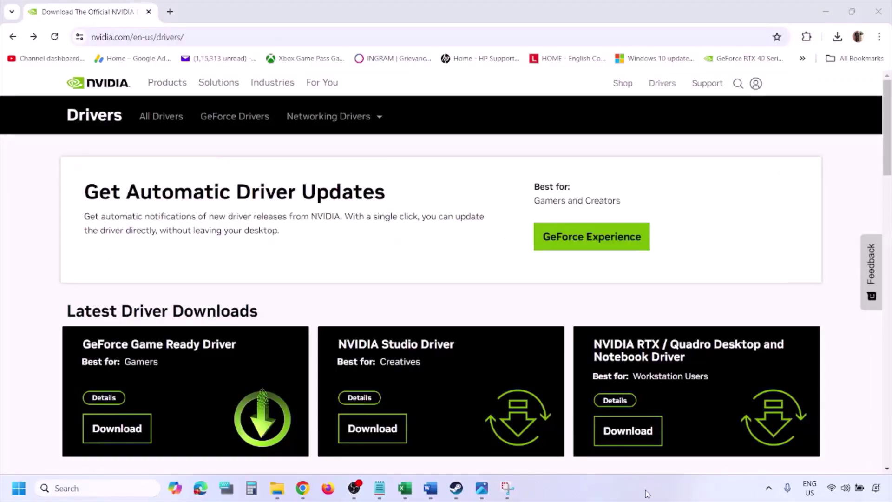
scroll(209, 284, down, 7)
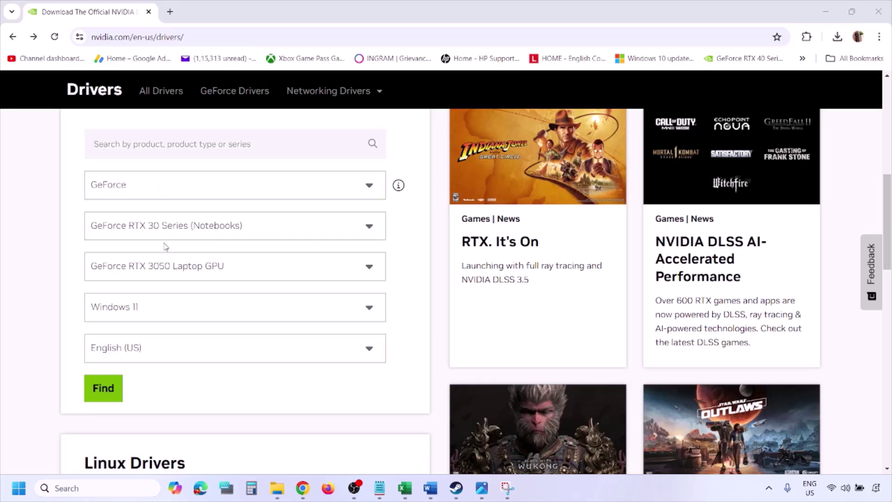
click(148, 310)
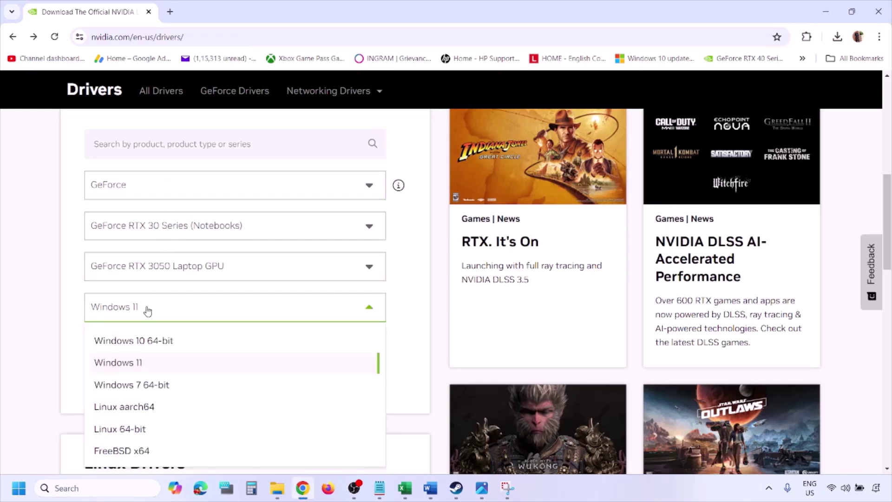
click(130, 367)
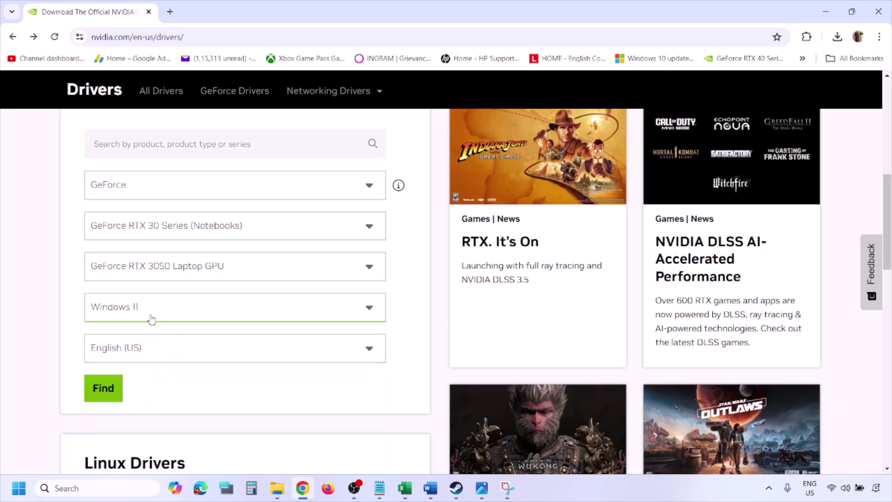
click(106, 392)
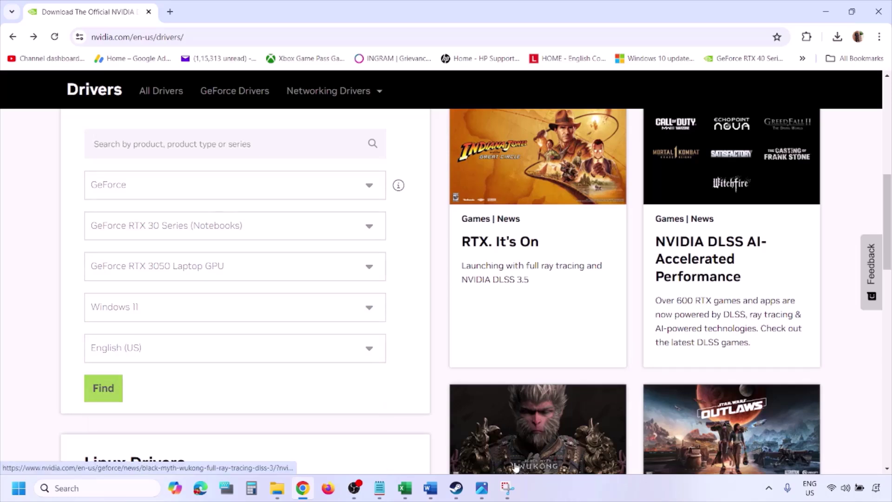
click(483, 495)
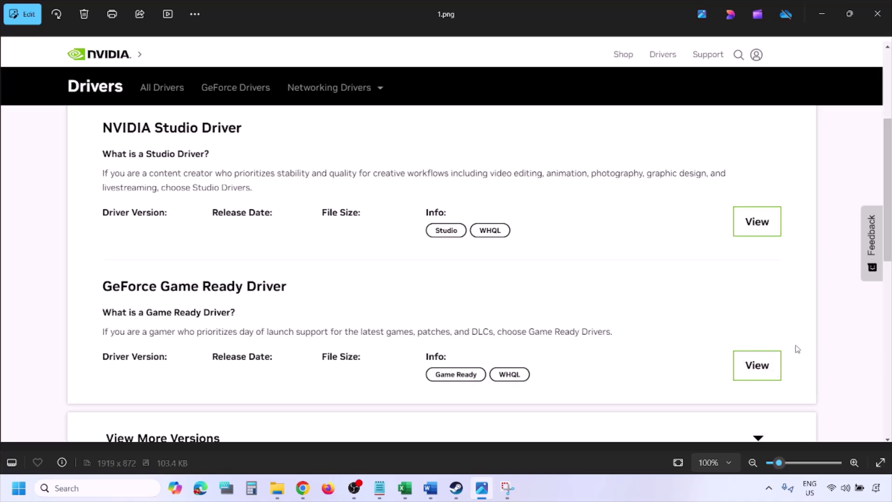
Step: View images 2.png to 5.png showing the Game Ready driver download and the custom clean installation options
key(Right)
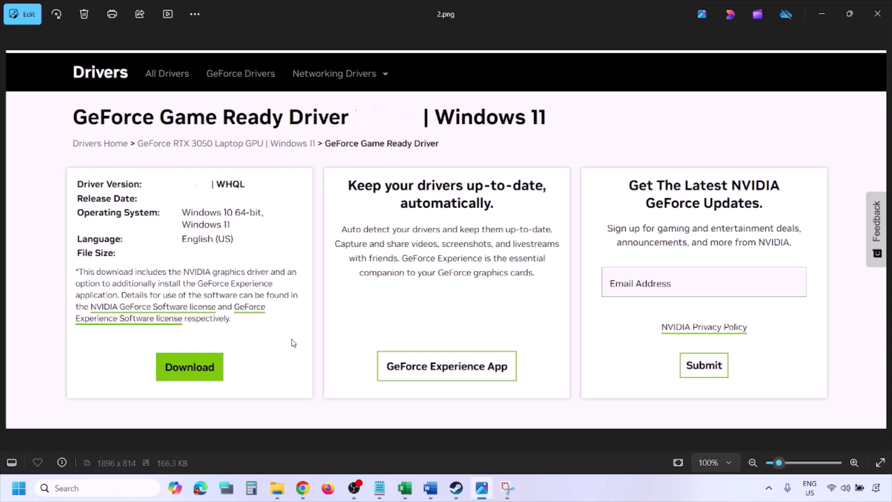
key(Right)
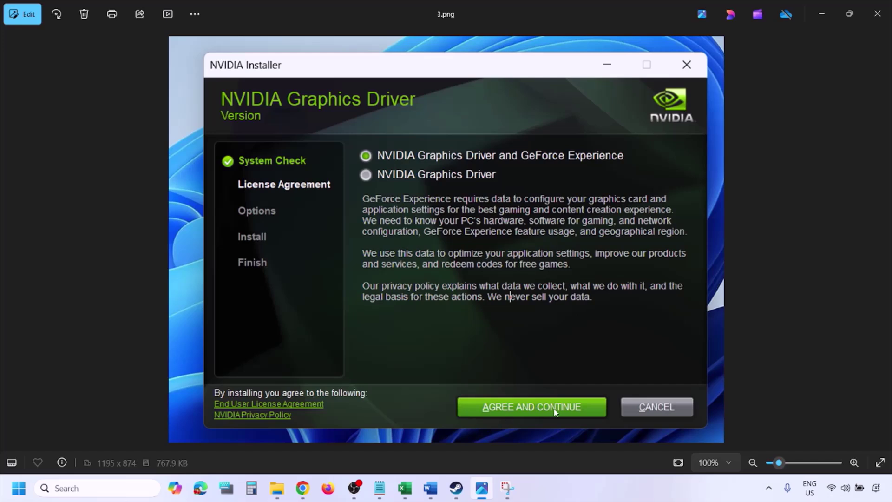
key(Right)
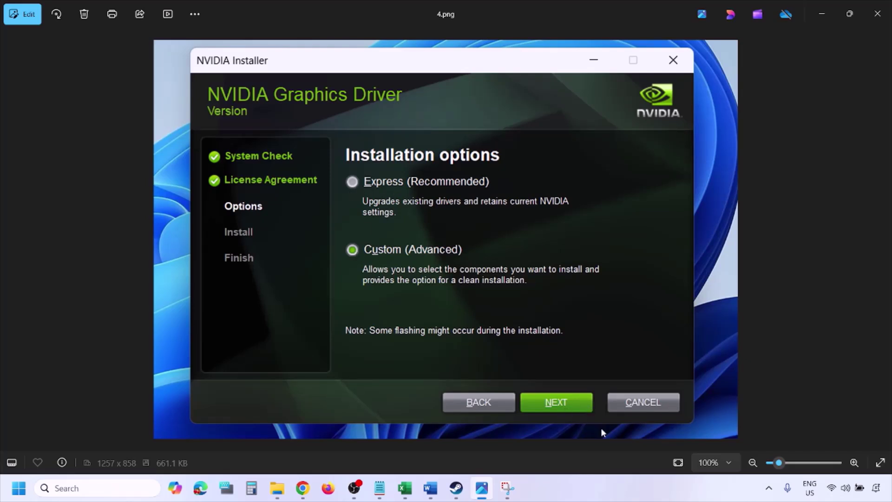
key(Right)
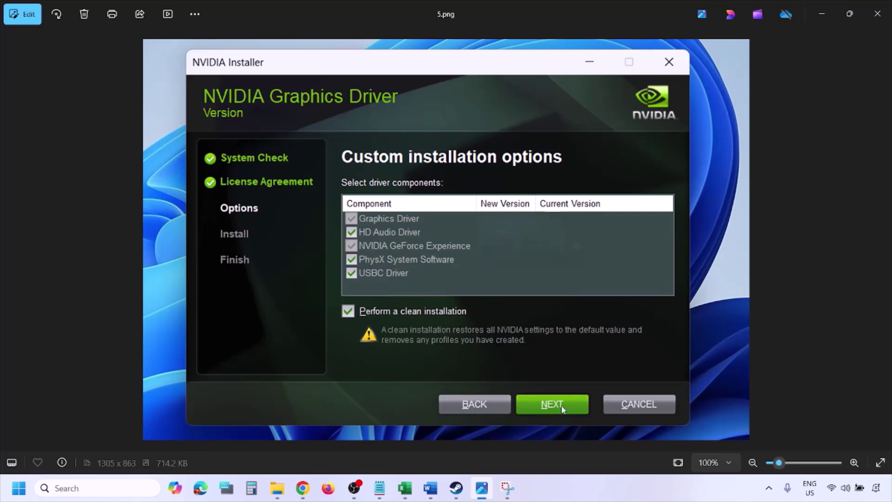
Step: Show the Windows power options including Restart without restarting the computer
click(19, 487)
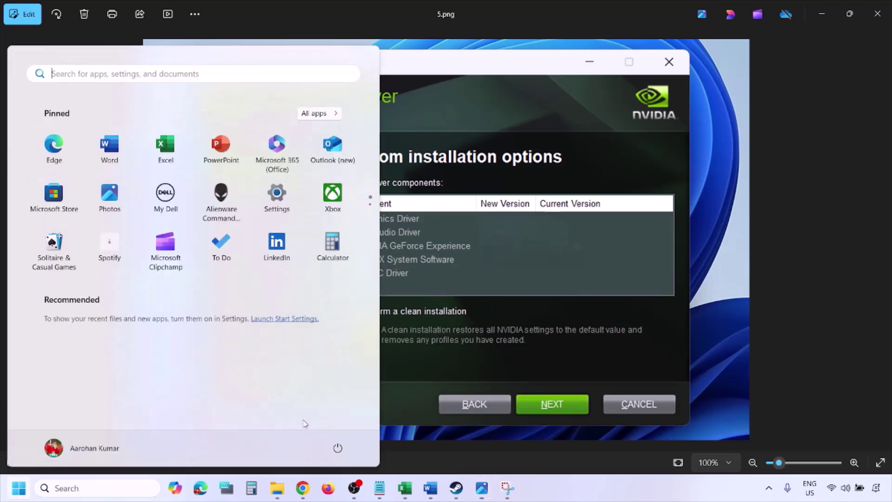
click(341, 450)
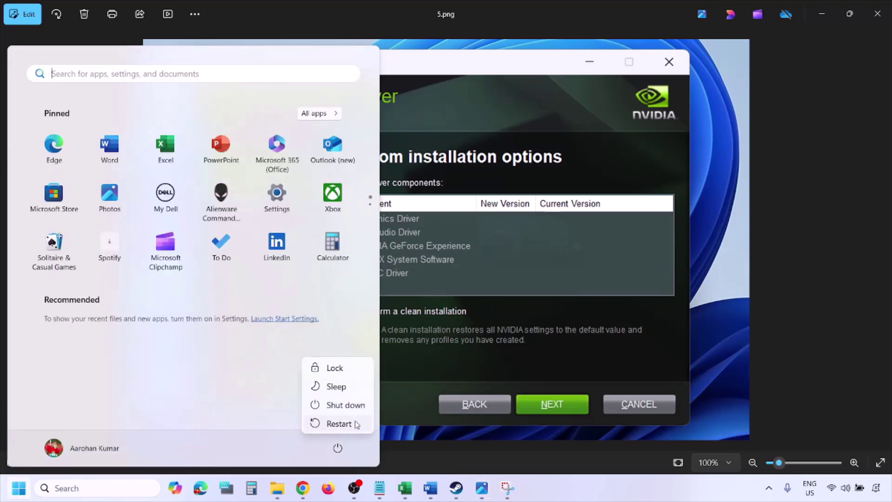
click(608, 498)
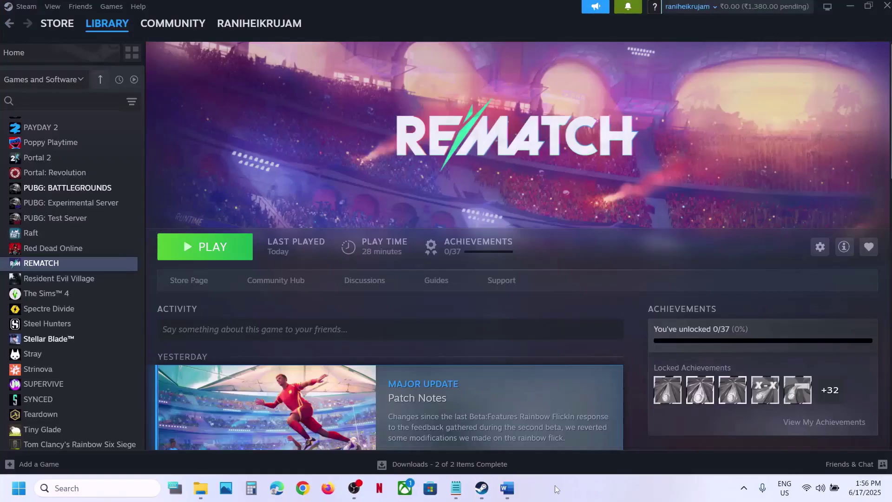
Step: Copy the word "graphics" from Step 11 in the Word document and search Windows with it to open the Graphics settings
click(507, 487)
scroll(395, 280, down, 5)
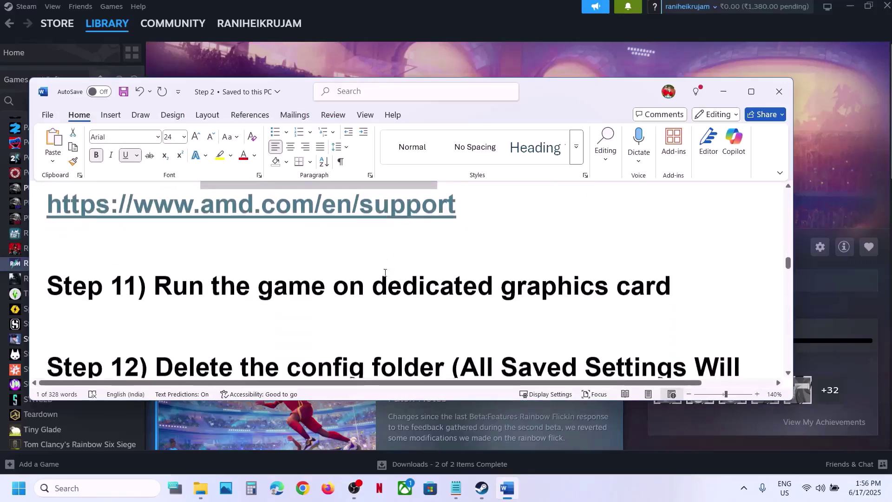
scroll(394, 280, up, 2)
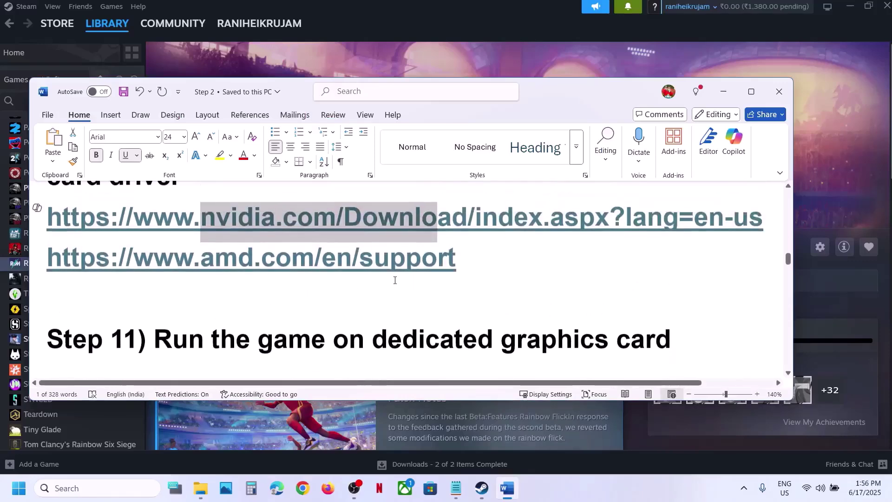
double_click(553, 347)
key(ctrl+c)
click(86, 495)
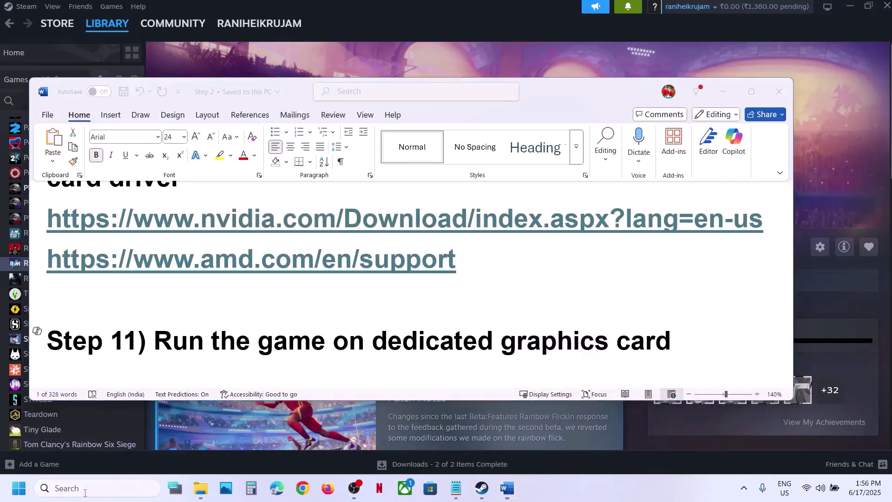
key(ctrl+v)
click(125, 137)
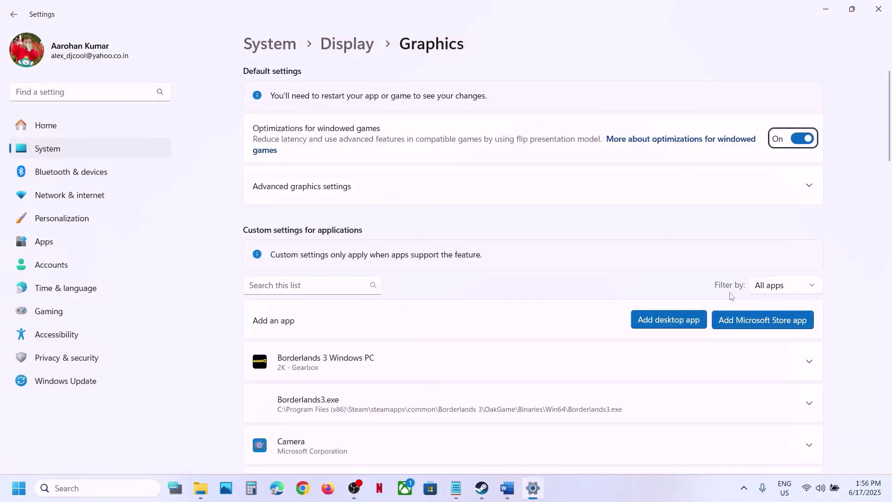
Step: Start adding a desktop app and browse to C:\Program Files (x86)\Steam\steamapps\common
click(674, 318)
double_click(176, 99)
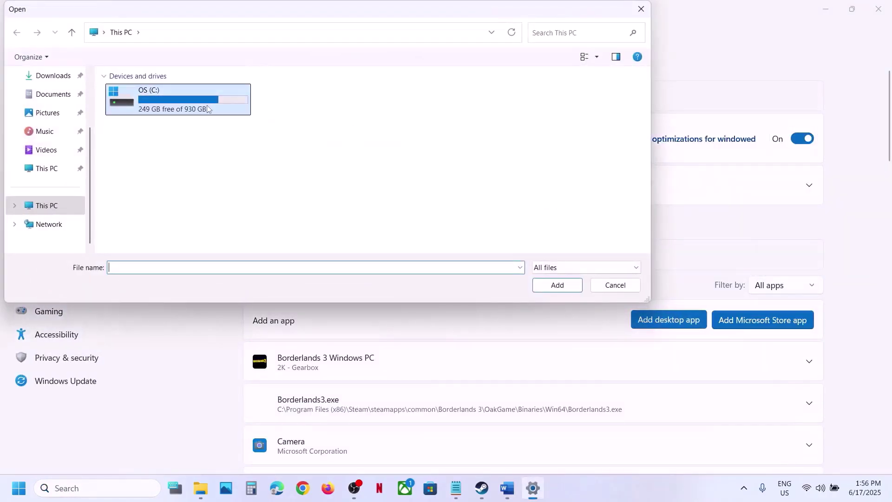
scroll(209, 179, down, 3)
double_click(169, 111)
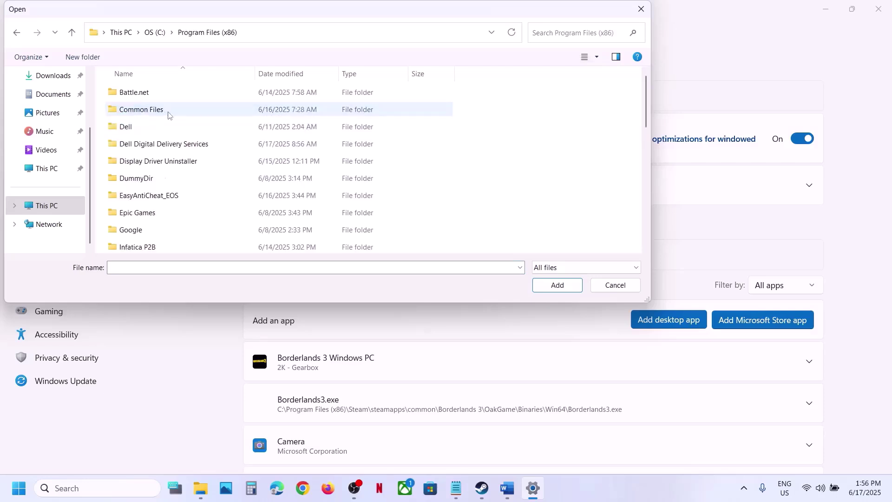
scroll(169, 139, down, 6)
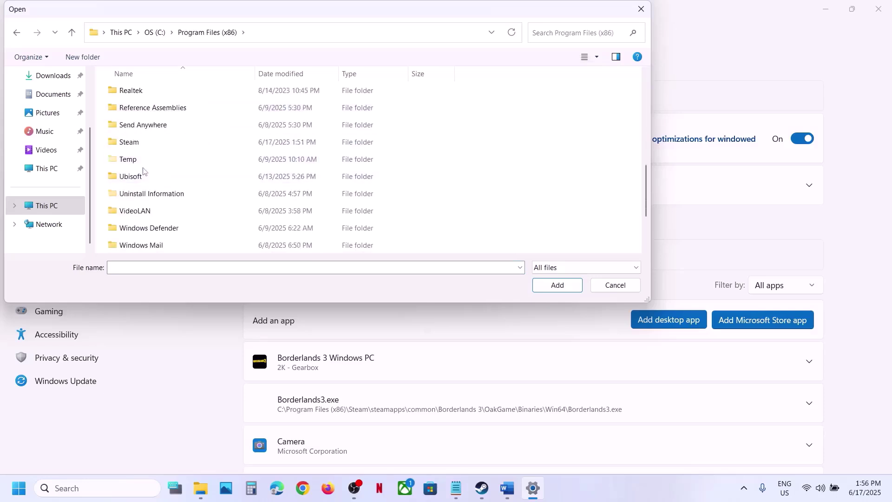
double_click(136, 145)
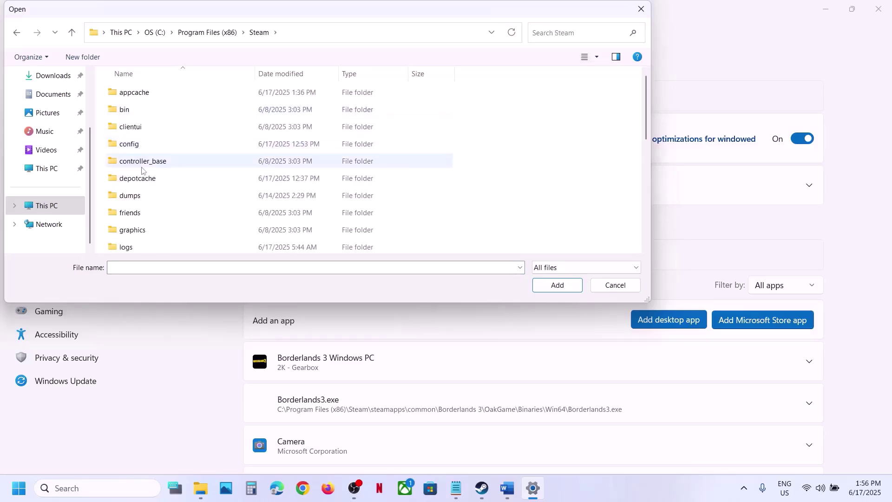
scroll(139, 173, down, 2)
scroll(165, 223, down, 2)
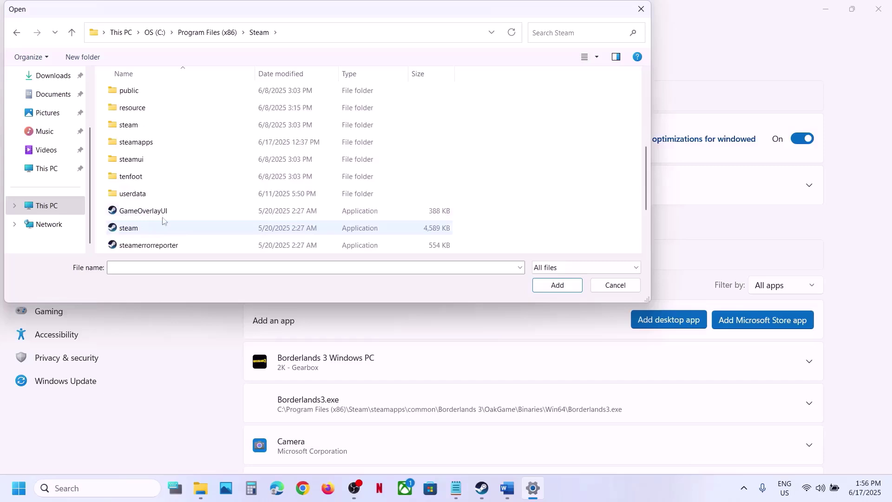
click(156, 140)
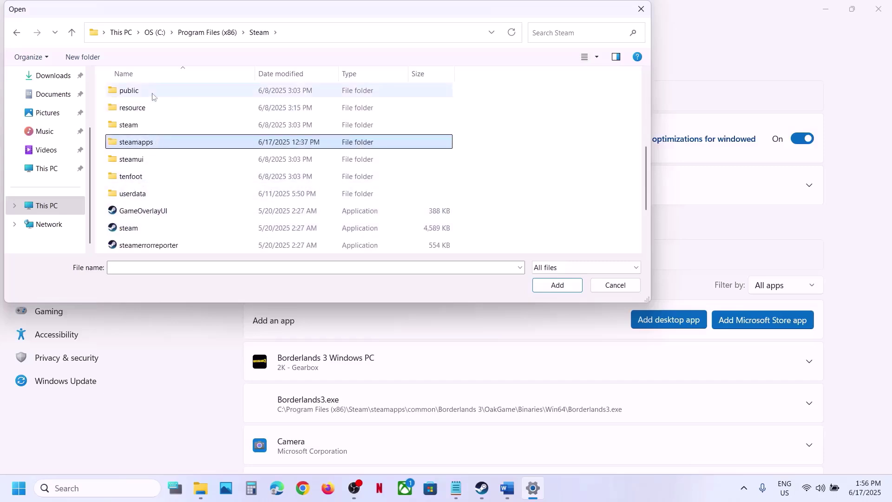
double_click(156, 139)
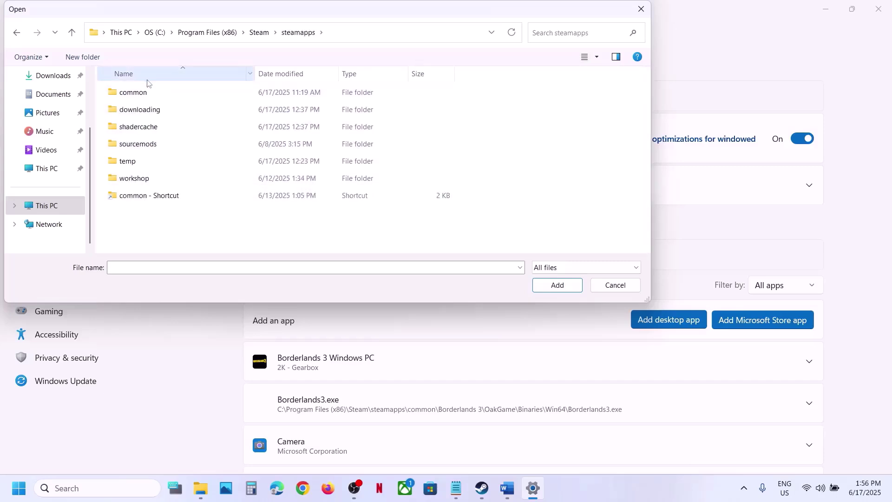
double_click(144, 96)
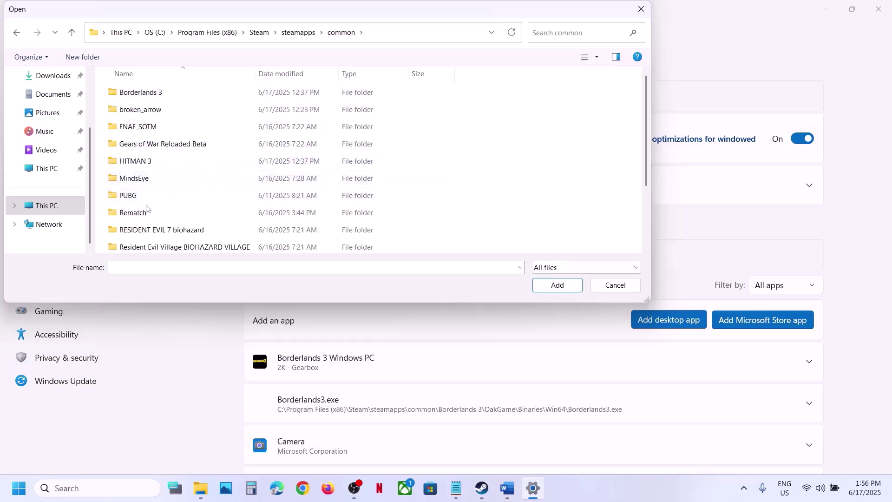
Step: Add RuntimeClient-Win64-Shipping from Rematch\Runtime\Binaries\Win64 to the custom graphics app list
click(143, 212)
double_click(143, 213)
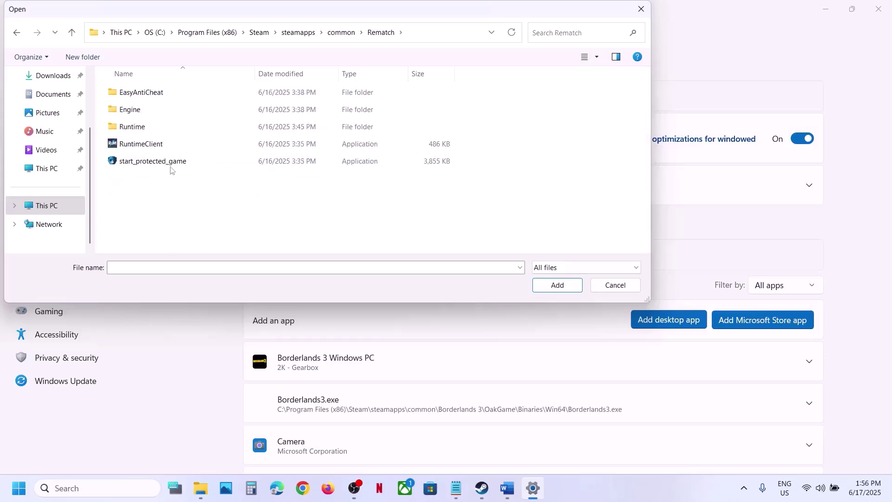
click(138, 128)
double_click(139, 128)
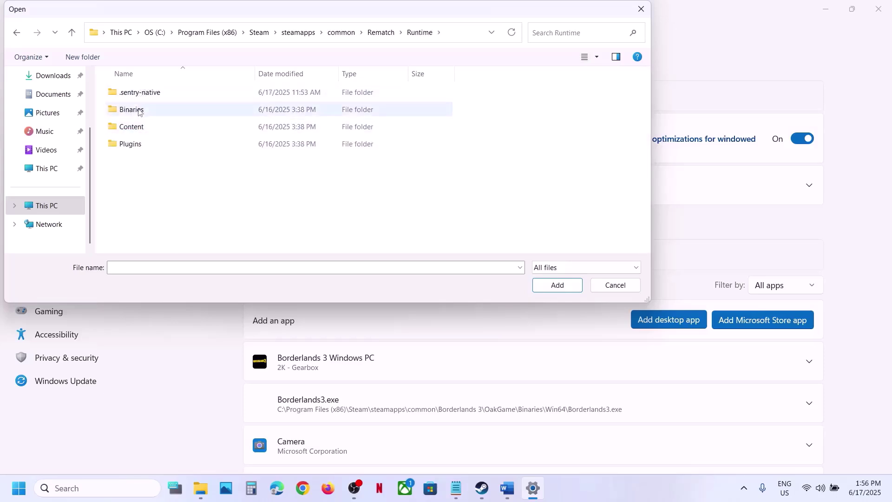
double_click(140, 110)
double_click(133, 94)
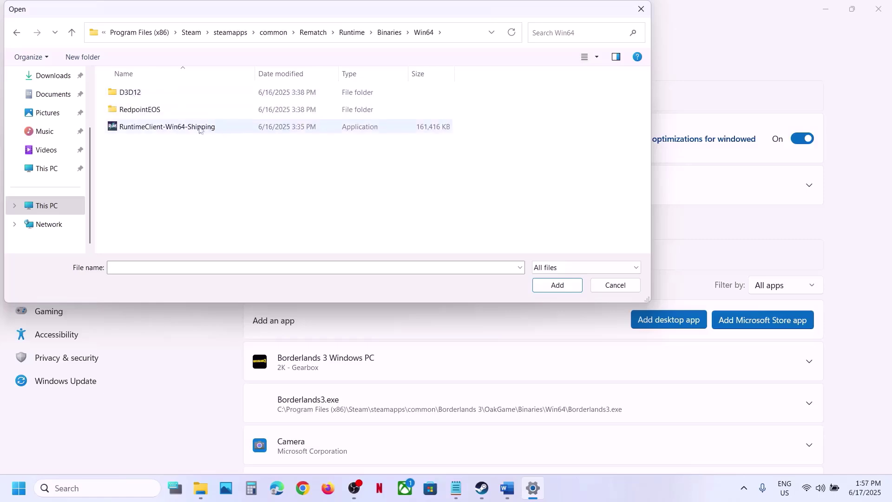
click(179, 128)
click(557, 284)
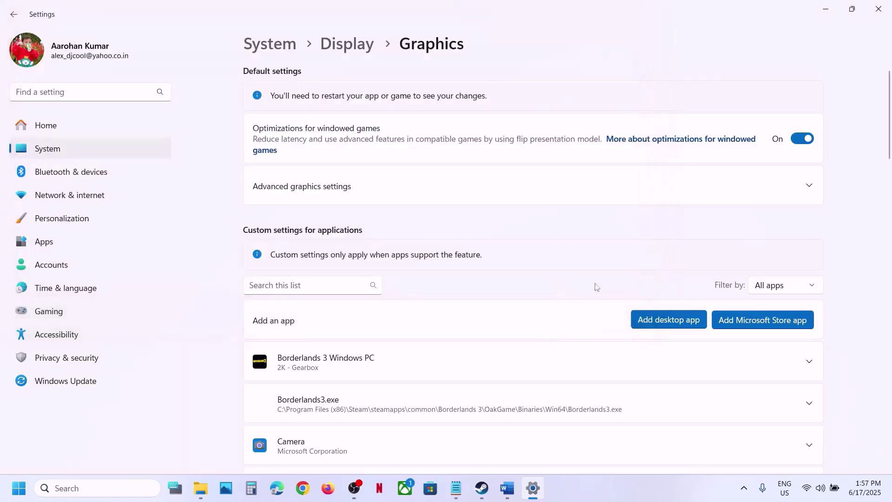
Step: Set Rematch's GPU preference to High Performance (NVIDIA GeForce RTX 3050 Laptop GPU) and close Settings
scroll(608, 288, down, 3)
scroll(625, 291, down, 12)
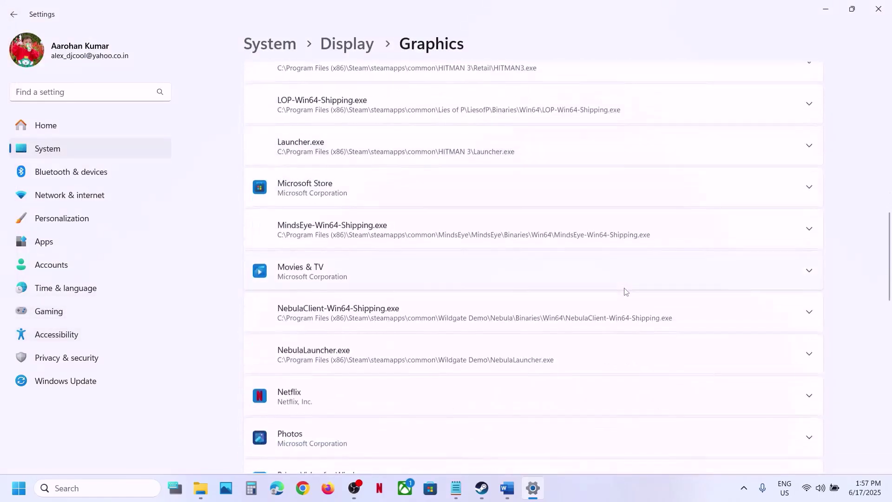
scroll(625, 291, down, 5)
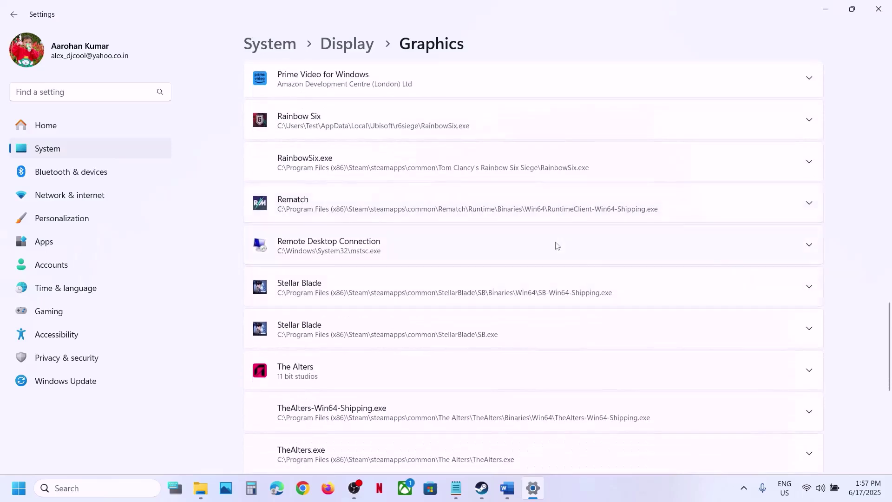
click(537, 212)
click(746, 259)
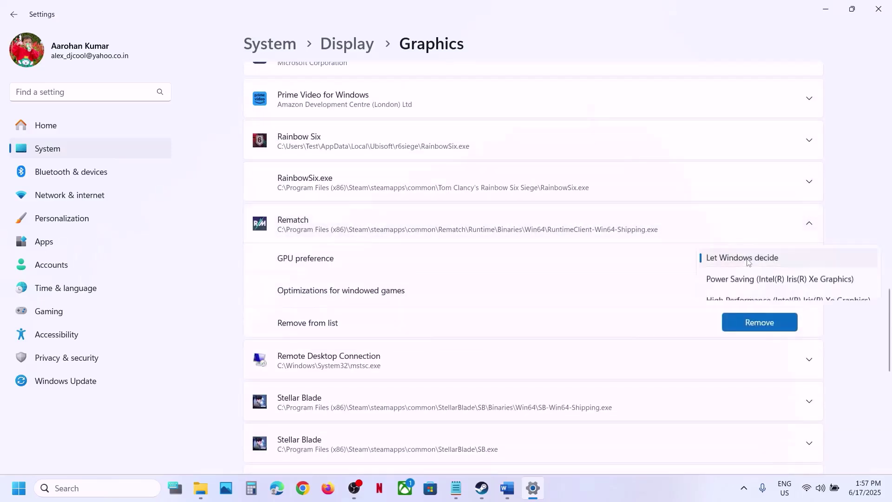
click(795, 299)
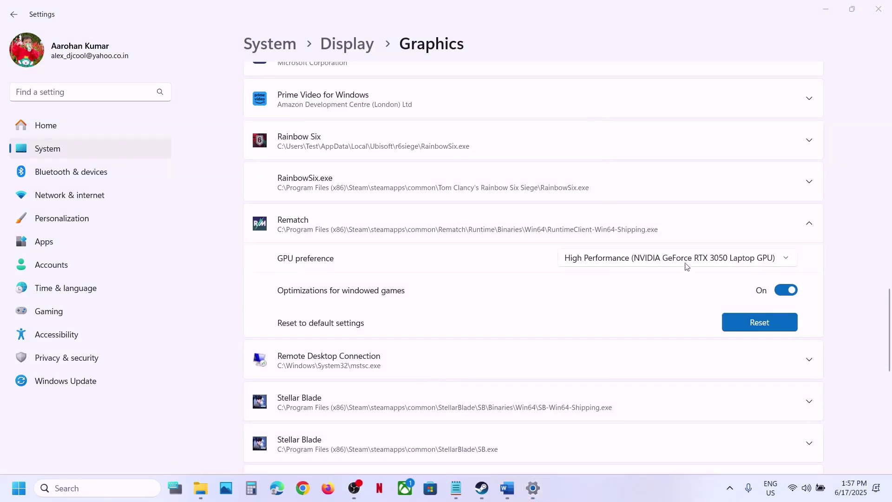
click(666, 258)
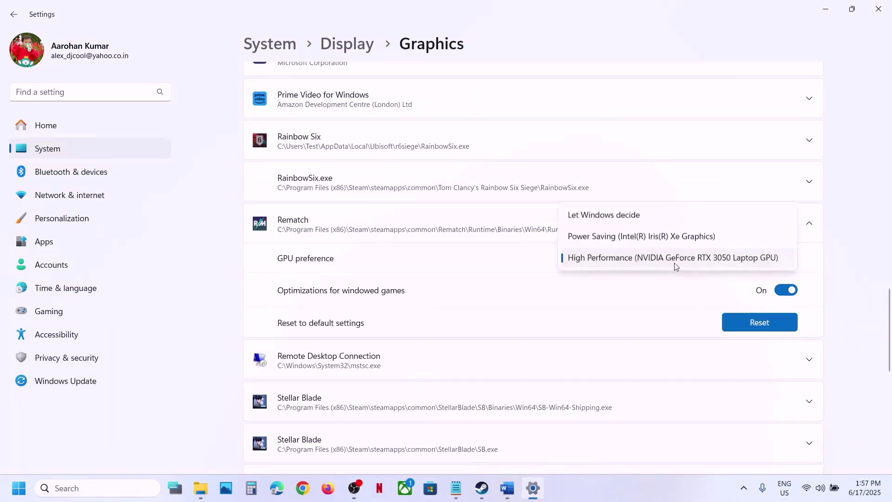
click(676, 266)
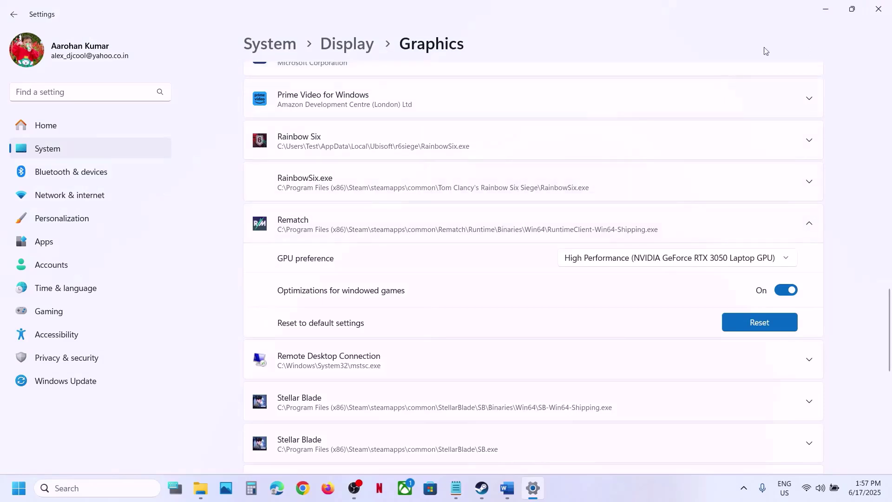
click(879, 9)
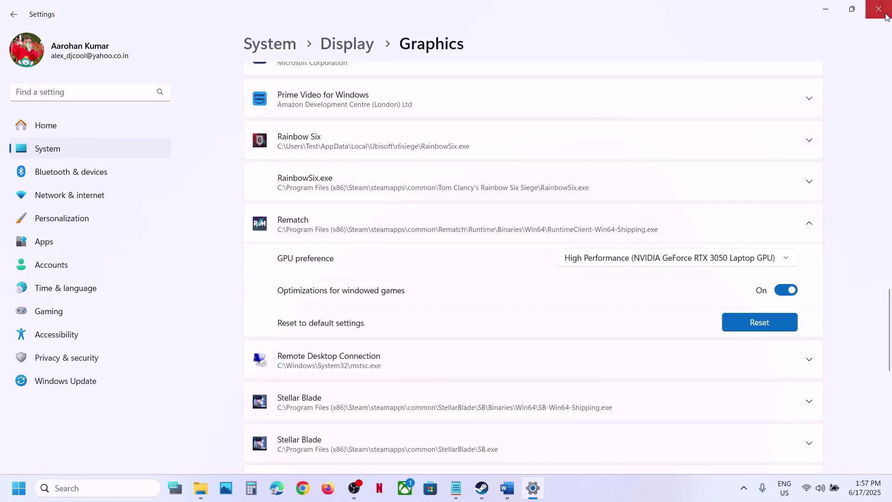
Step: In the Word document, go to Step 12 and highlight the warning "All Saved Settings Will Be Lost"
scroll(507, 289, down, 3)
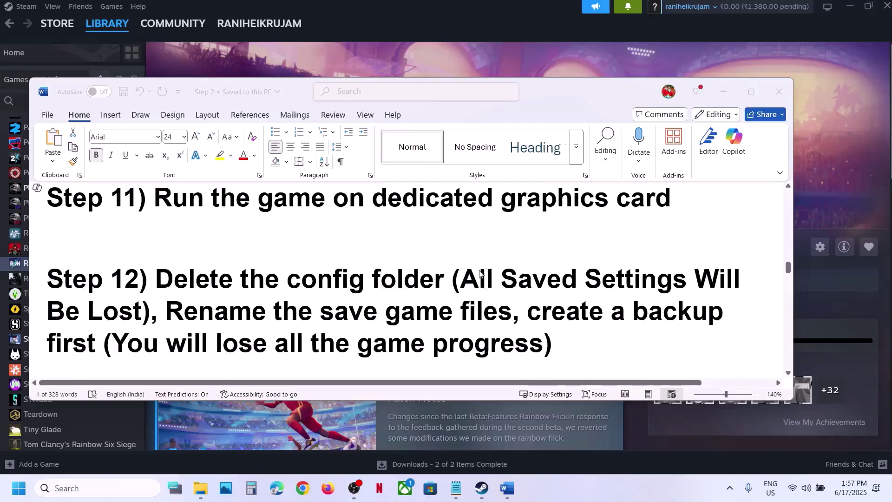
key(alt+Tab)
drag(468, 279, 165, 313)
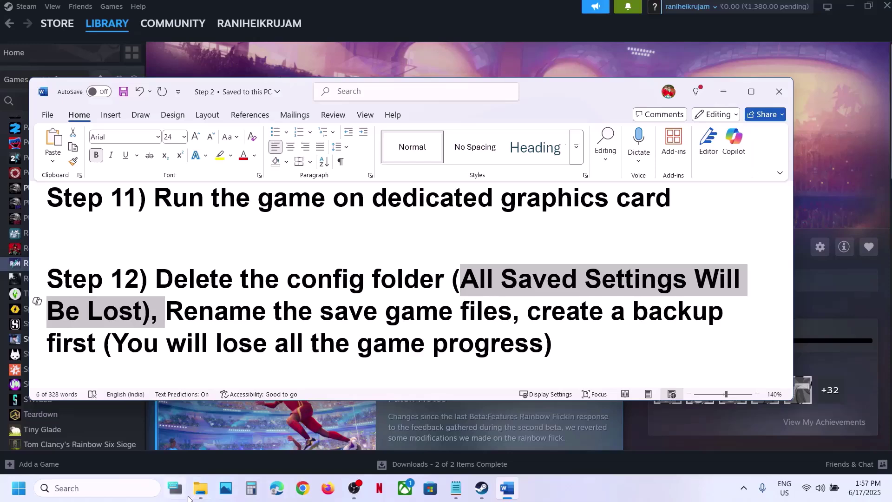
Step: Switch to File Explorer and browse from This PC to the Test user folder in C:\Users
click(200, 489)
click(87, 422)
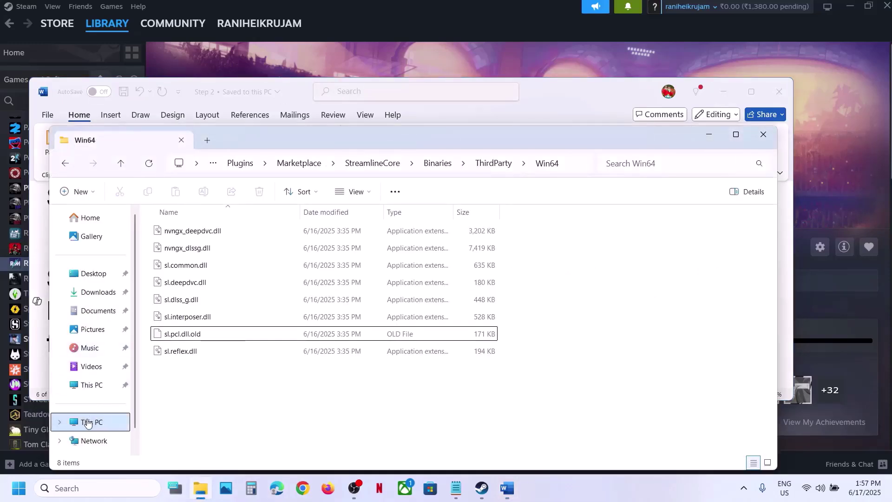
double_click(269, 246)
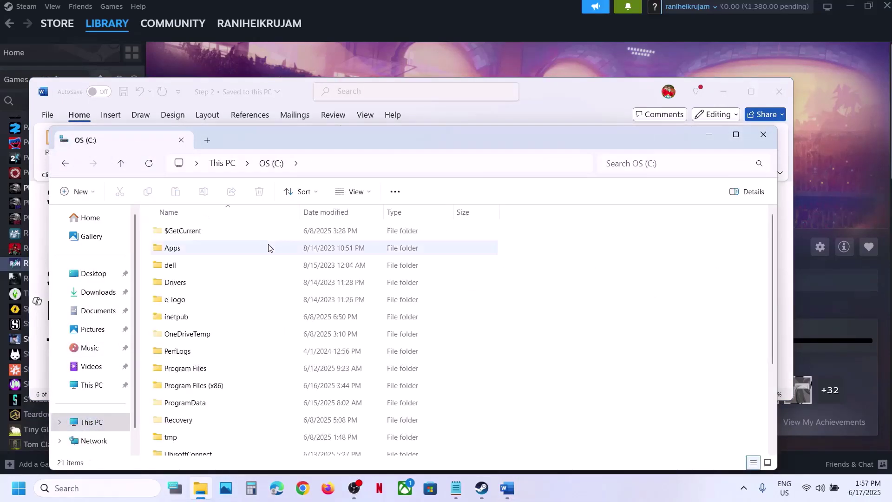
scroll(265, 296, down, 3)
double_click(175, 345)
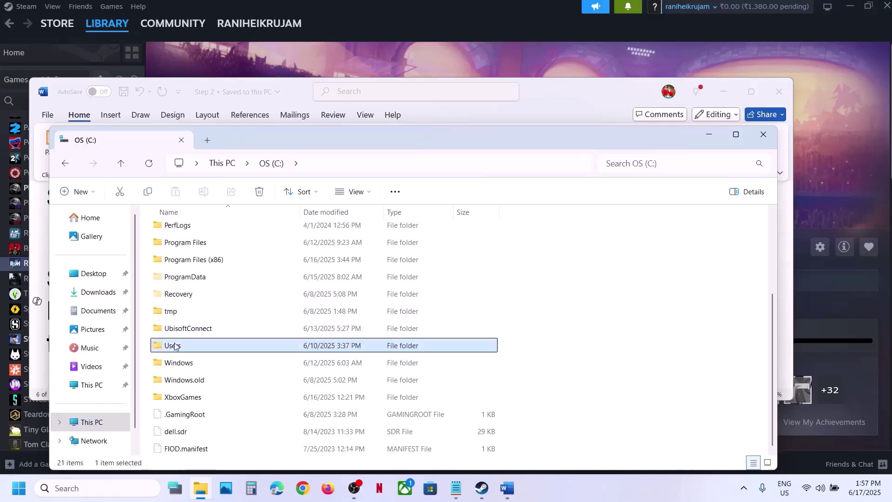
double_click(172, 232)
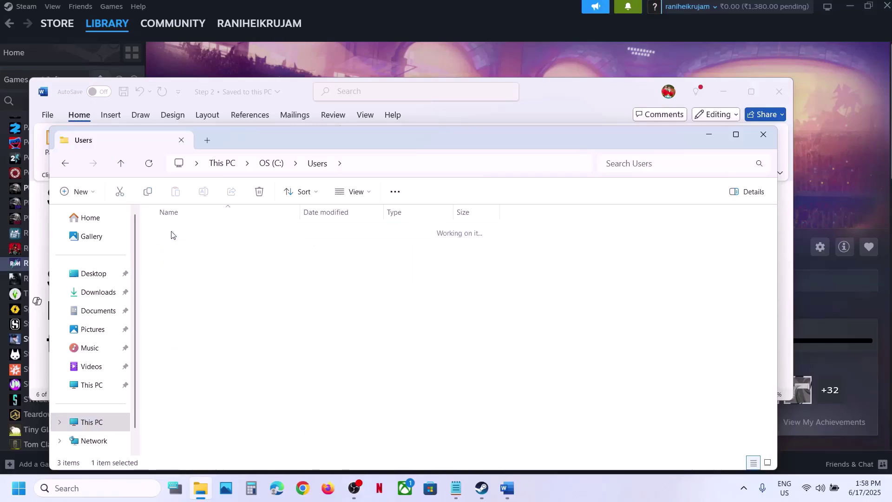
Step: Check that hidden items are set to show for the Test folder so AppData can be reached
click(238, 247)
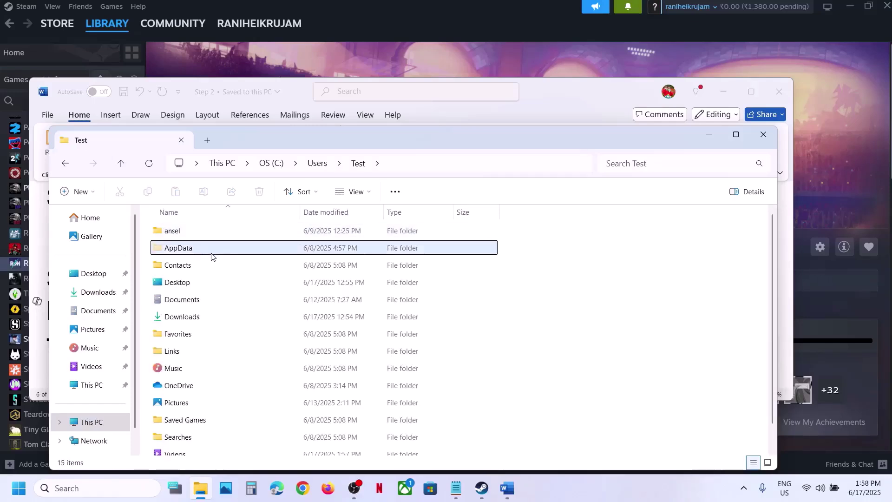
click(370, 199)
mouse_move(391, 408)
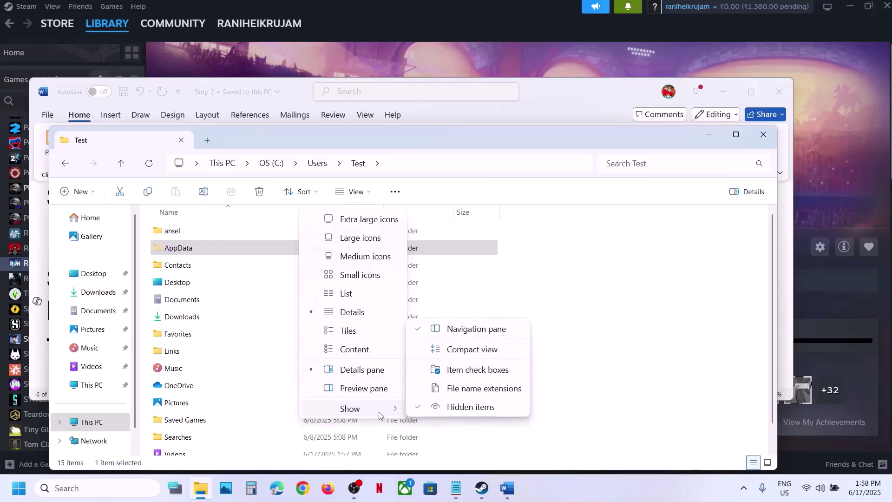
Step: Browse to AppData\Local\Runtime\Saved and bring up the delete option for the Config folder
click(167, 251)
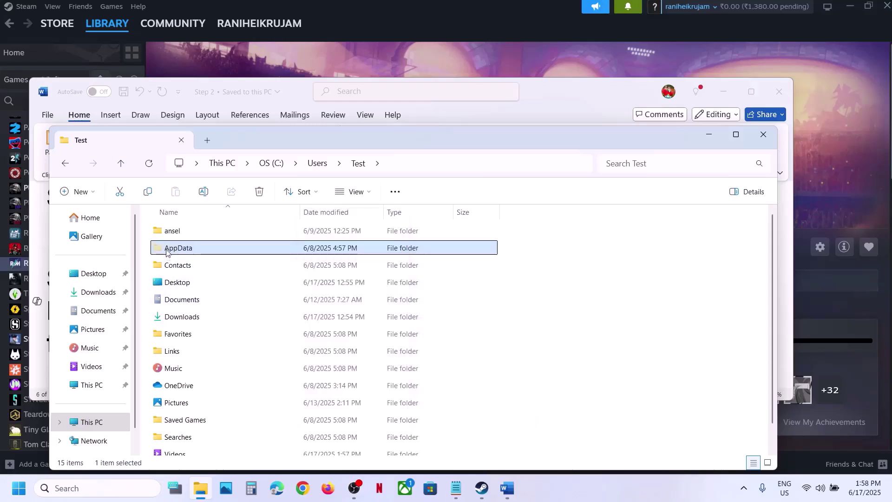
double_click(167, 251)
double_click(173, 231)
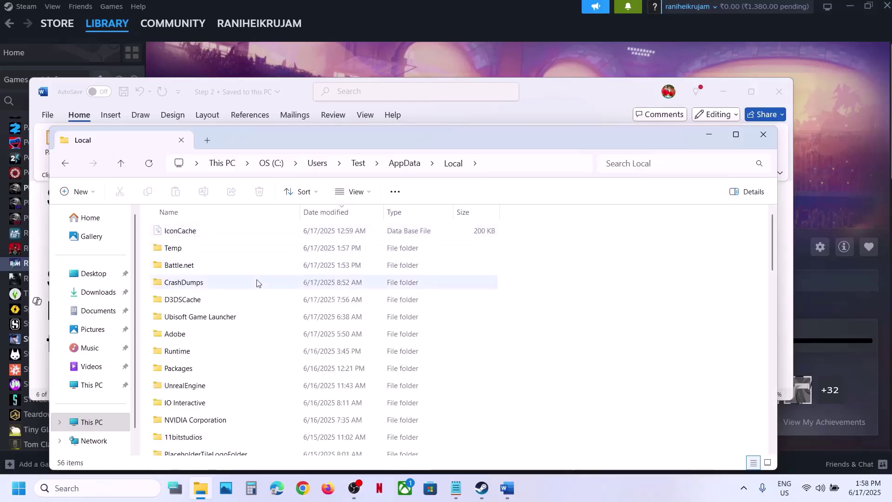
click(214, 353)
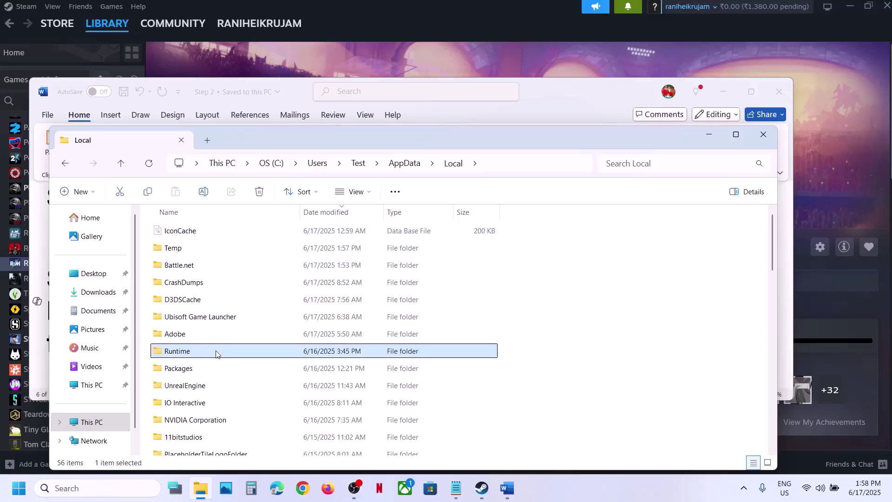
double_click(216, 353)
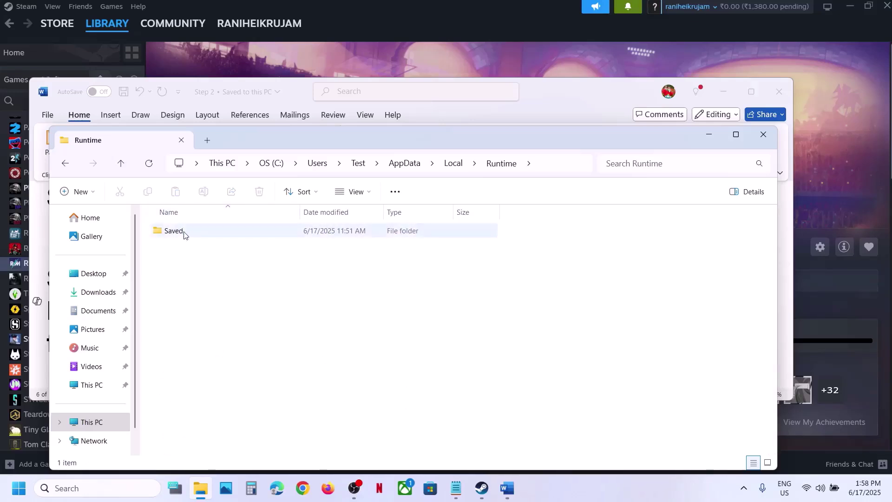
double_click(175, 231)
click(219, 230)
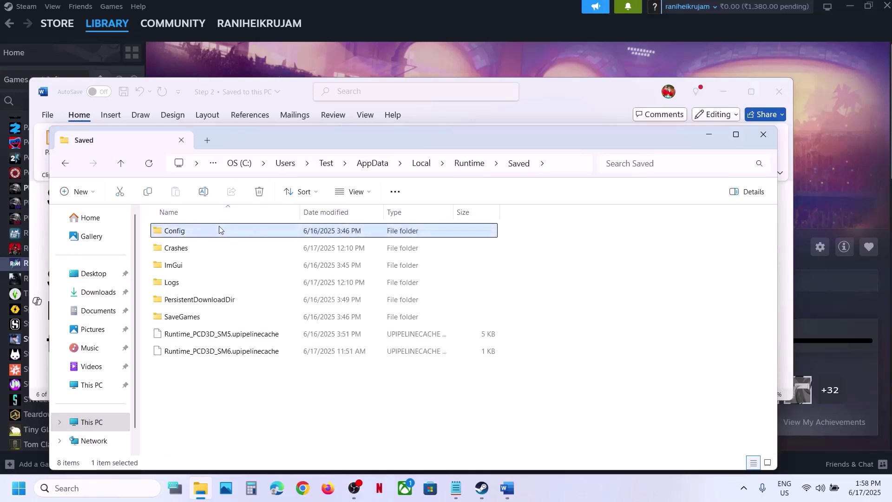
right_click(242, 236)
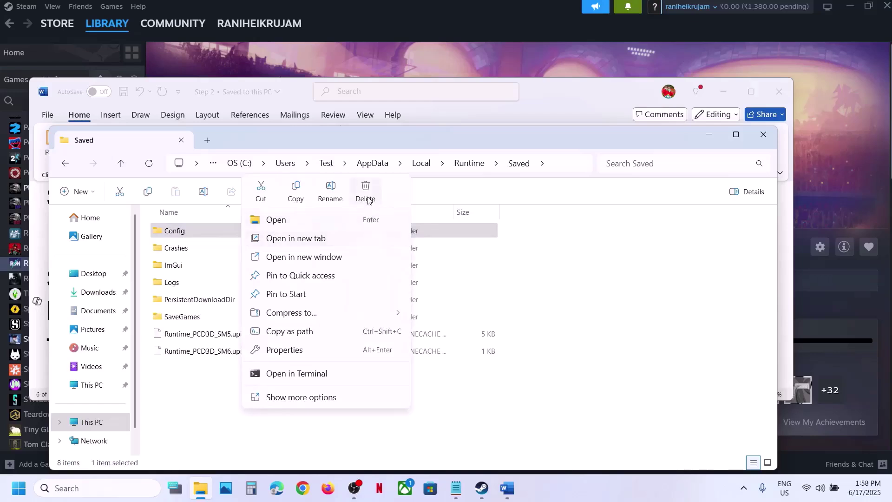
Step: Switch to the Word document and highlight Step 12's phrases about renaming the save game, losing game progress and creating a backup first
click(511, 490)
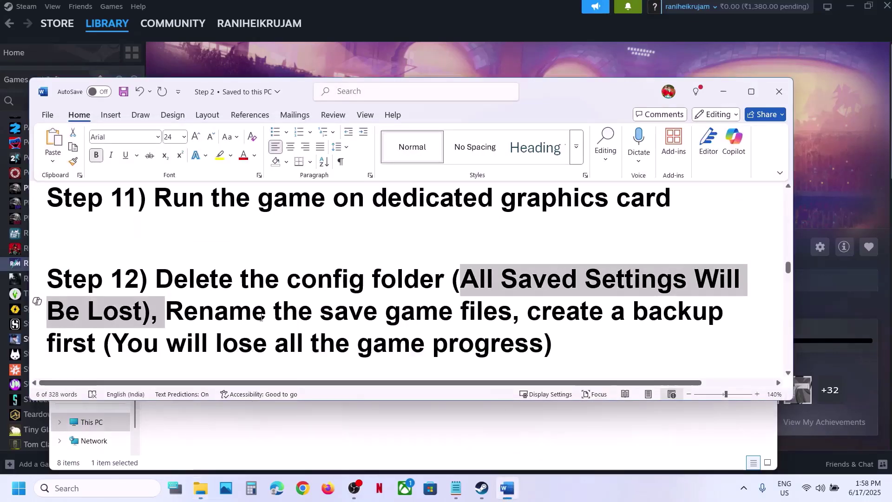
drag(210, 314, 460, 314)
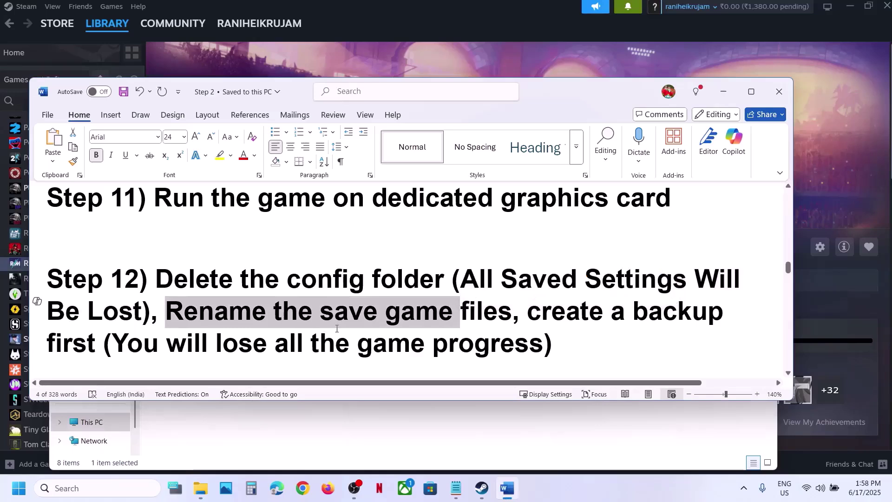
drag(131, 352, 485, 343)
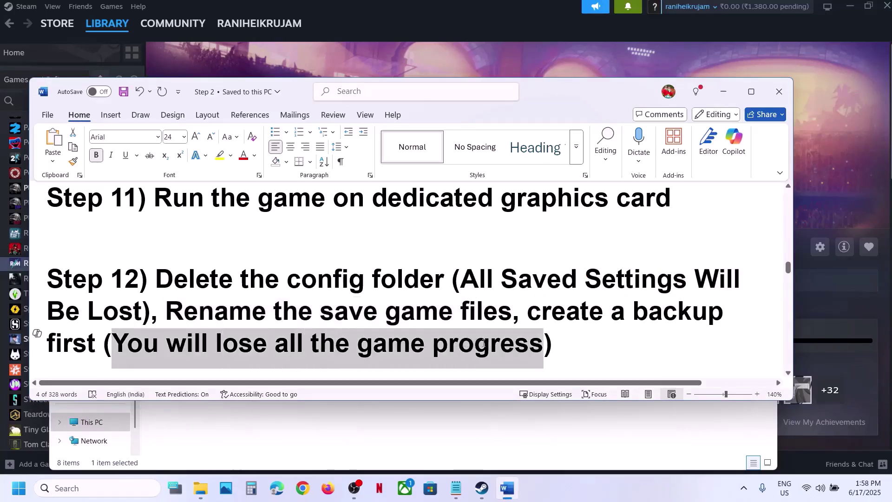
click(412, 306)
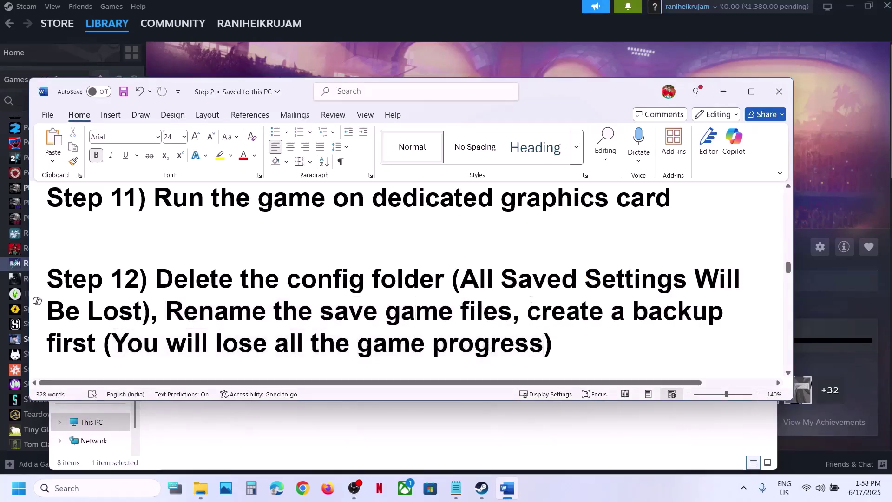
drag(528, 308, 116, 344)
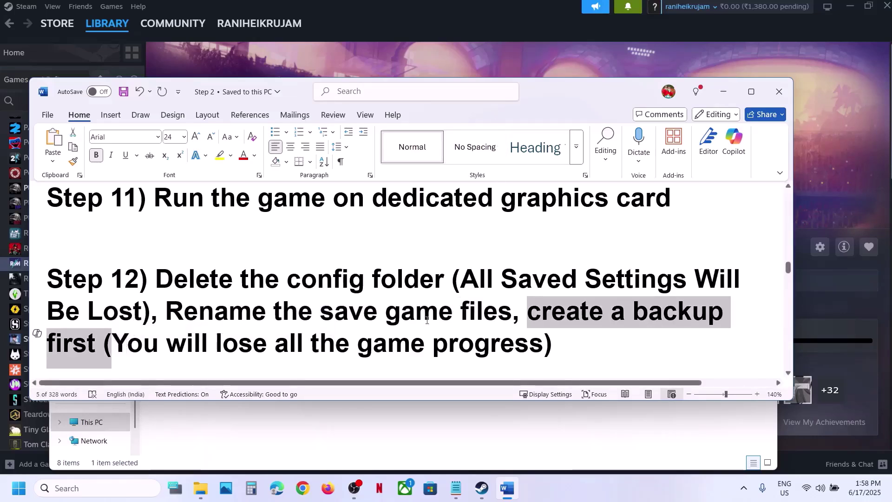
Step: Copy the Runtime folder from AppData\Local to the desktop as a backup and place it beside sl.pci.dll
click(201, 488)
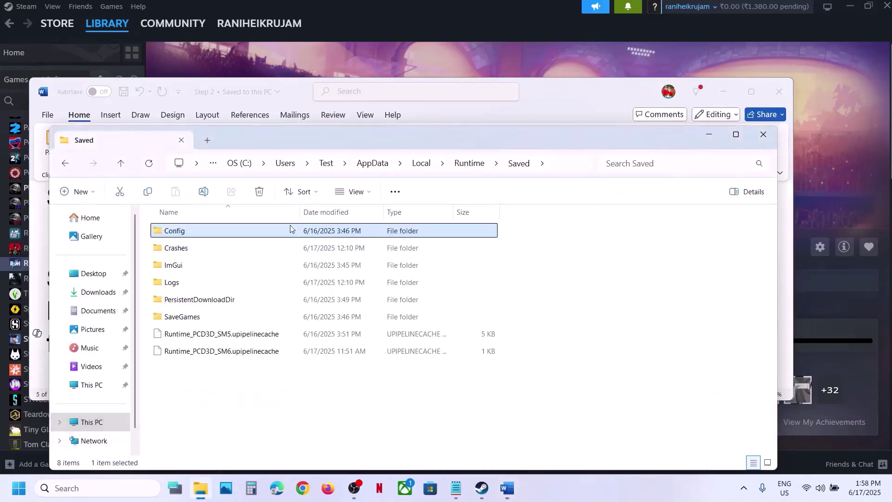
click(122, 165)
click(122, 165)
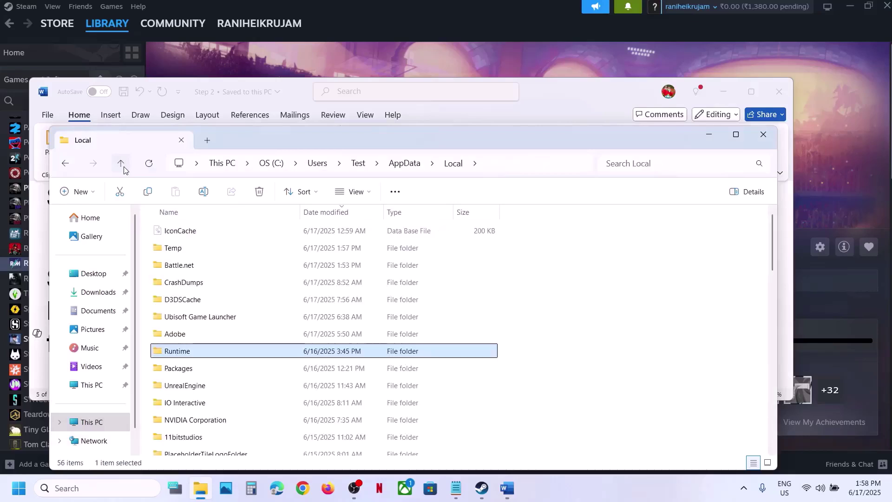
right_click(203, 352)
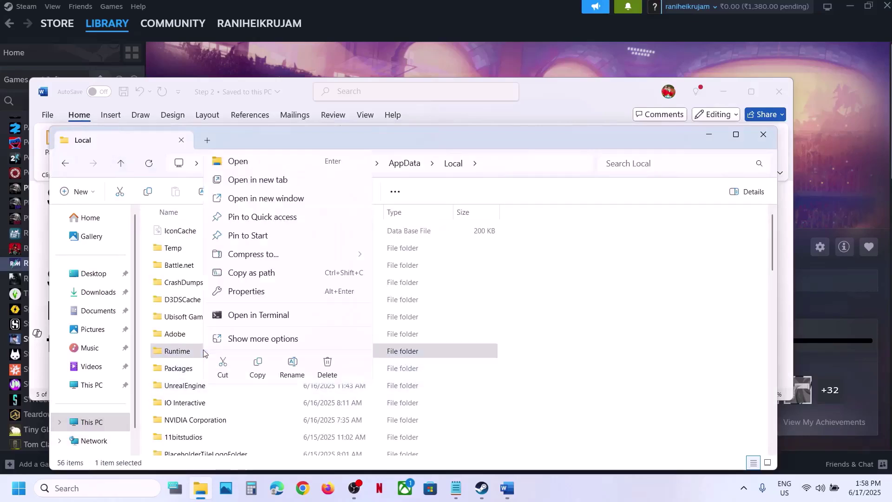
click(257, 361)
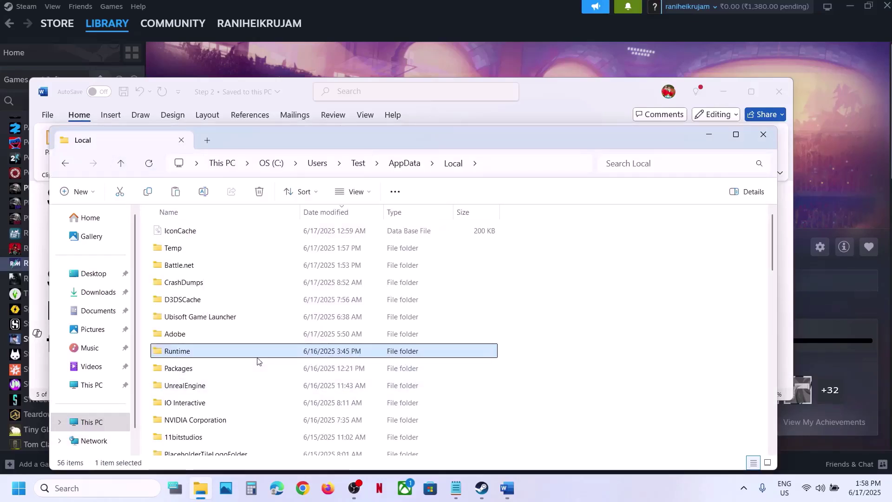
key(super+d)
key(ctrl+v)
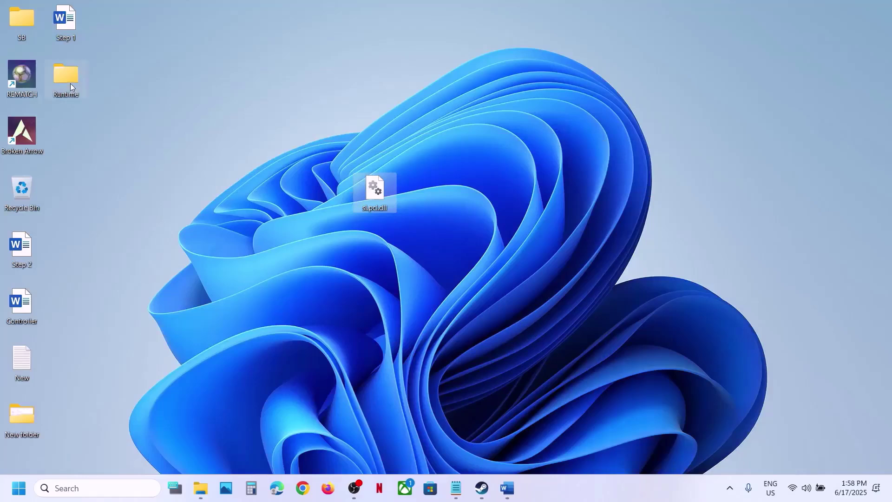
drag(70, 83, 334, 194)
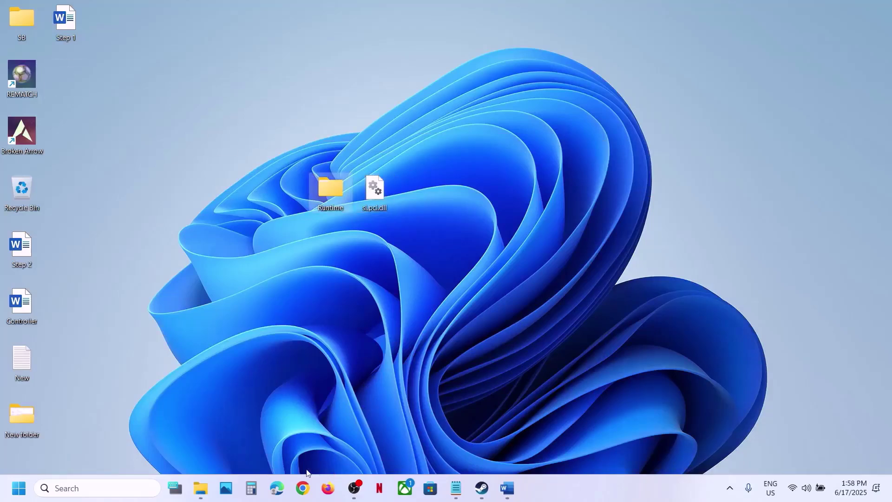
Step: Rename the original Runtime folder in AppData\Local to Runtime.old
click(200, 488)
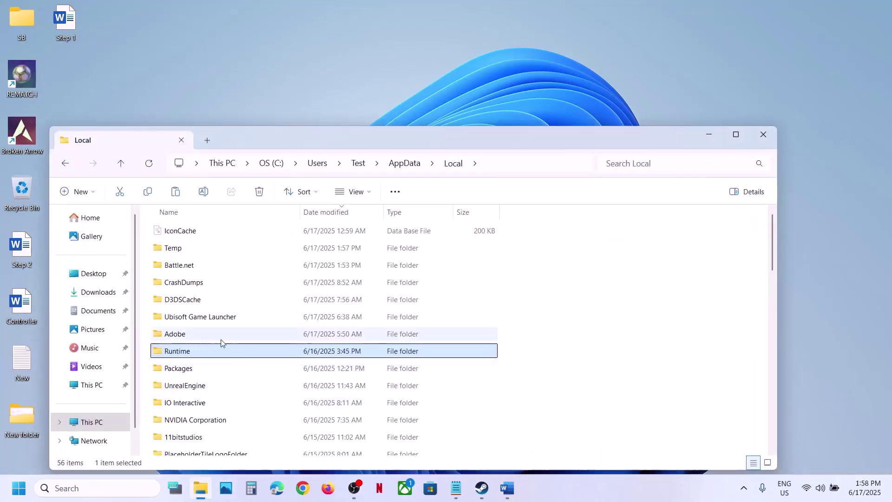
right_click(188, 351)
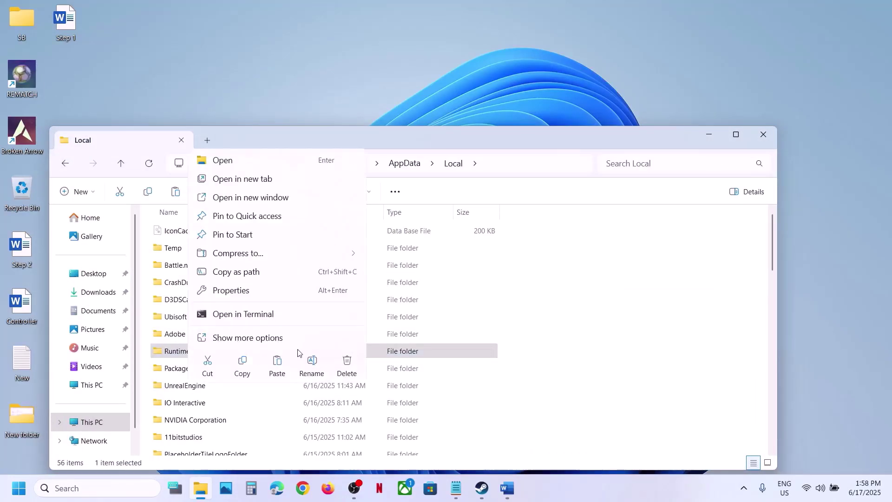
click(321, 373)
click(204, 352)
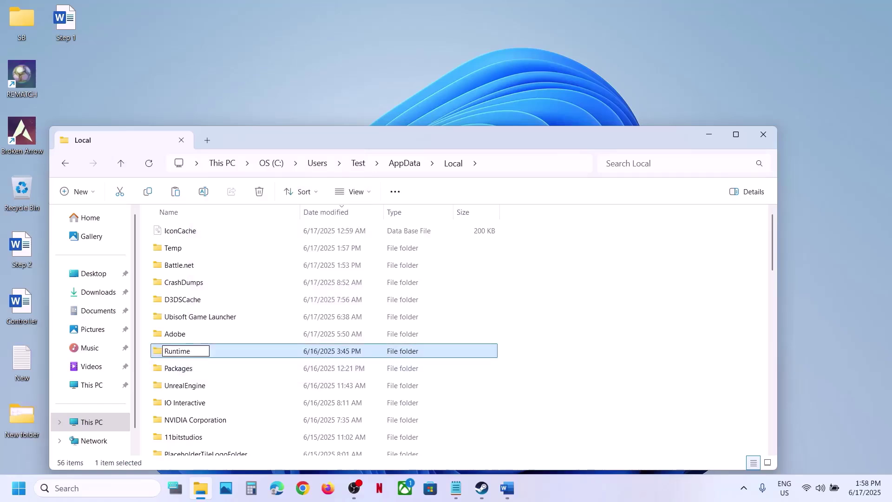
text(.old)
click(670, 320)
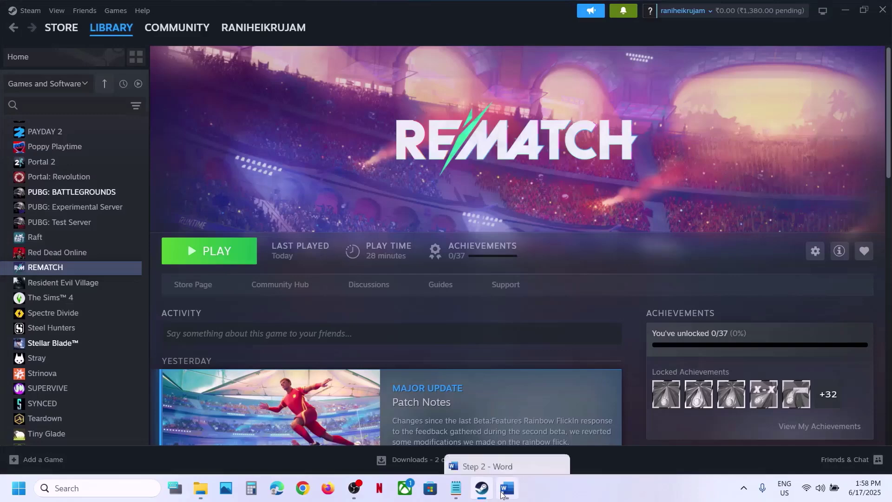
Step: Go to Step 13 about the -dx11/-dx12 launch options in the Word document
click(507, 488)
scroll(435, 337, down, 2)
scroll(436, 337, down, 1)
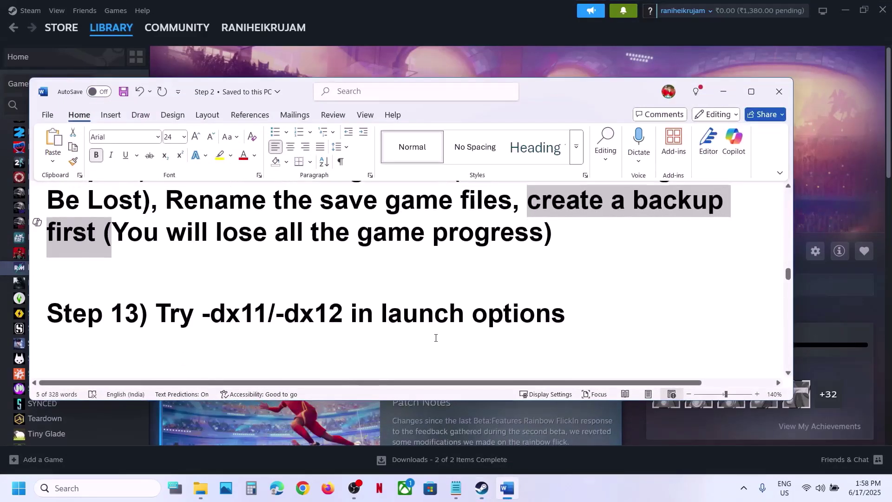
Step: Try the launch option -dx11 in REMATCH's Steam properties and replace it with -dx12
click(344, 71)
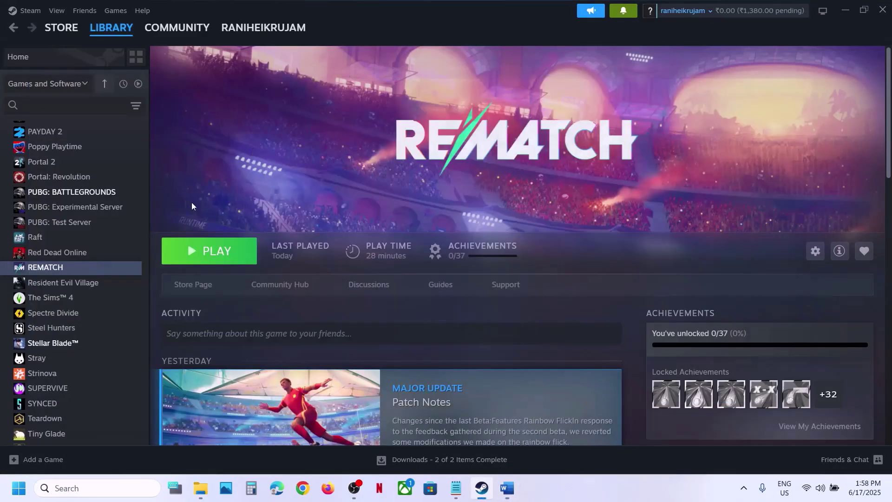
right_click(85, 271)
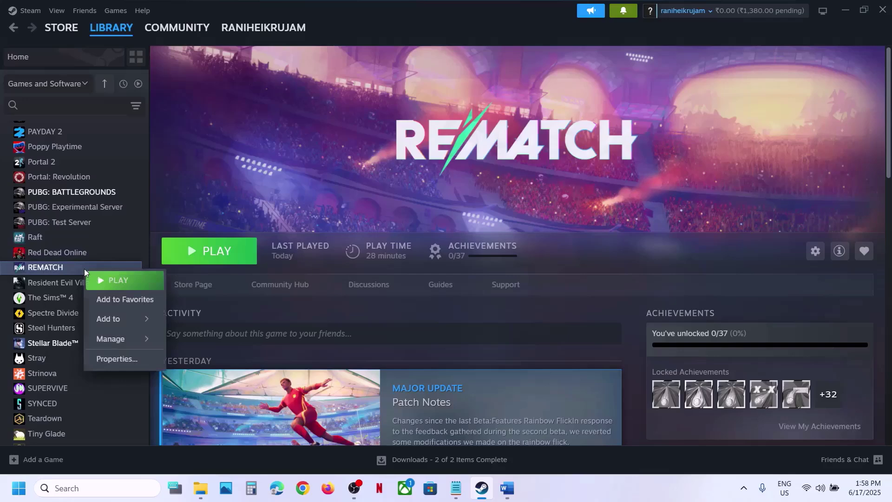
click(117, 359)
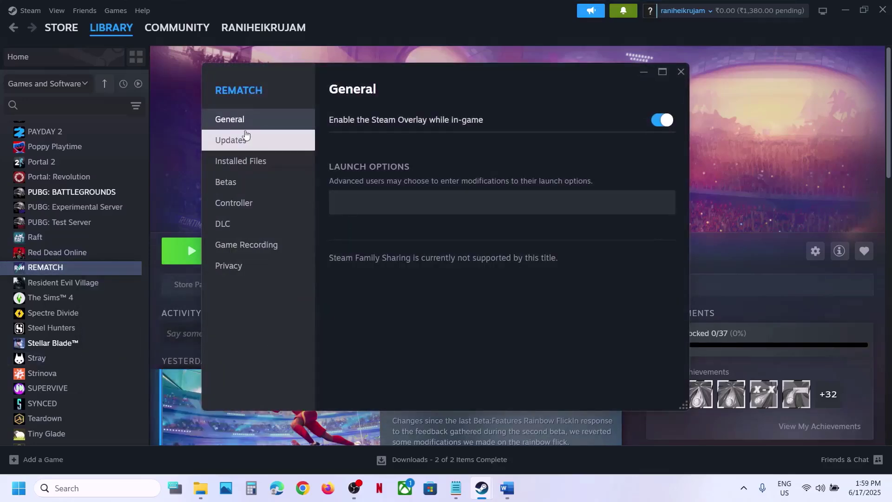
click(379, 194)
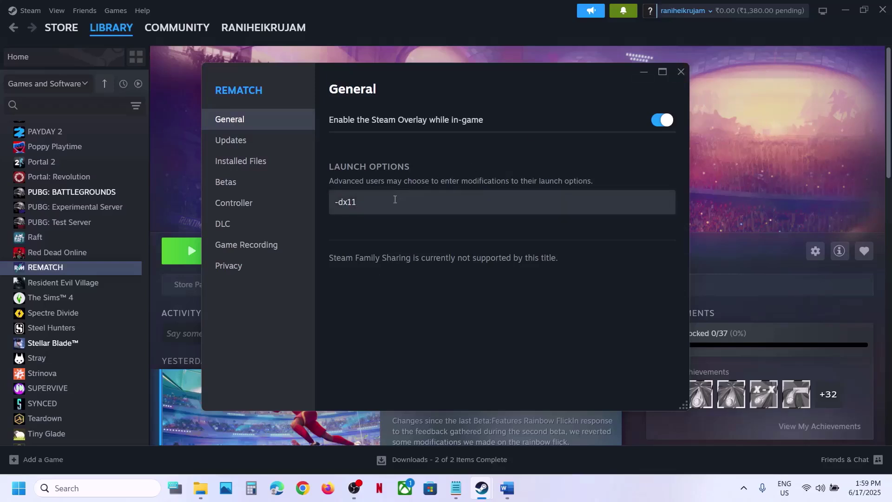
drag(395, 200, 334, 208)
text(-)
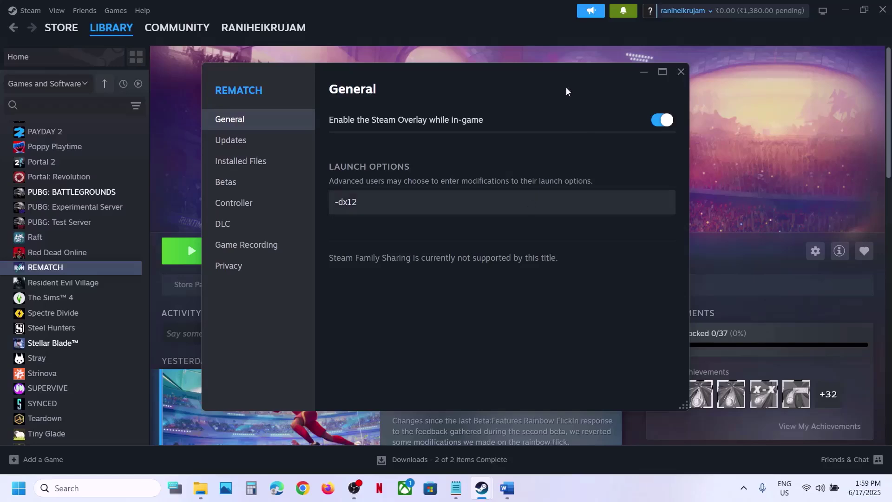
Step: Clear REMATCH's launch options, close its properties and return to the Word document
drag(366, 206, 327, 213)
key(BackSpace)
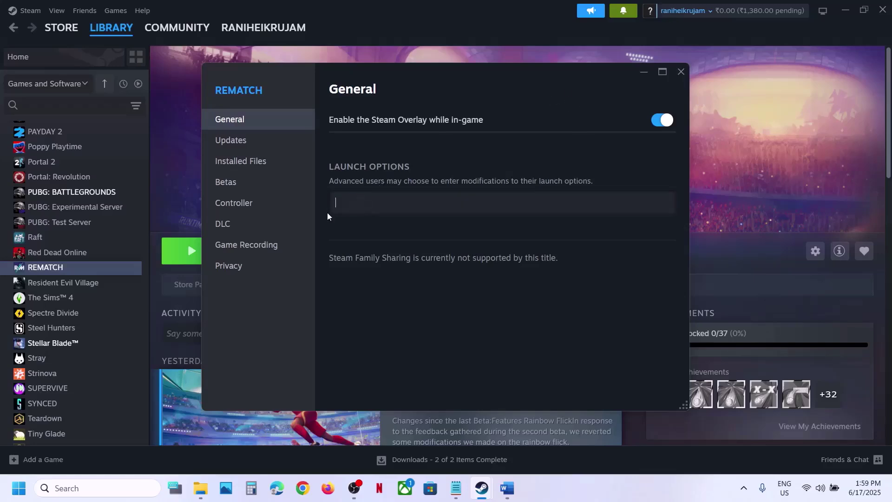
click(681, 72)
click(507, 488)
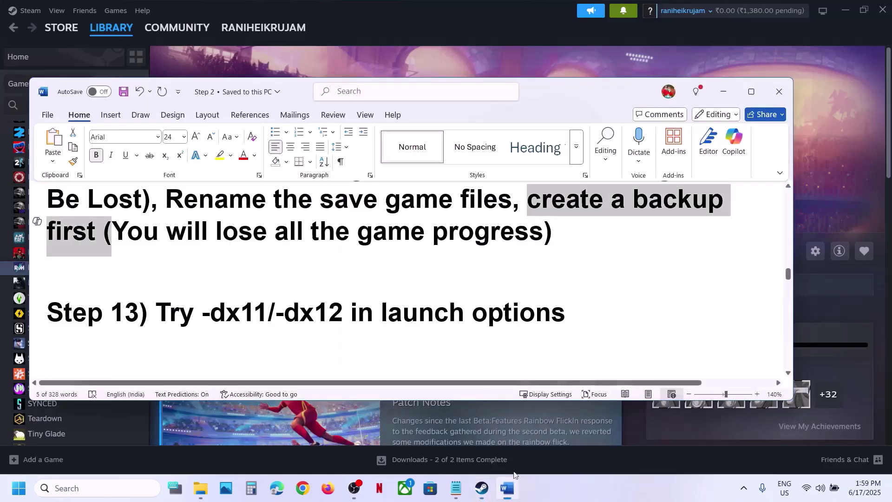
Step: Highlight the VPN instruction in Step 14 and the words "Switch to different networks" in Step 15 of the document
scroll(402, 303, down, 3)
scroll(402, 306, up, 1)
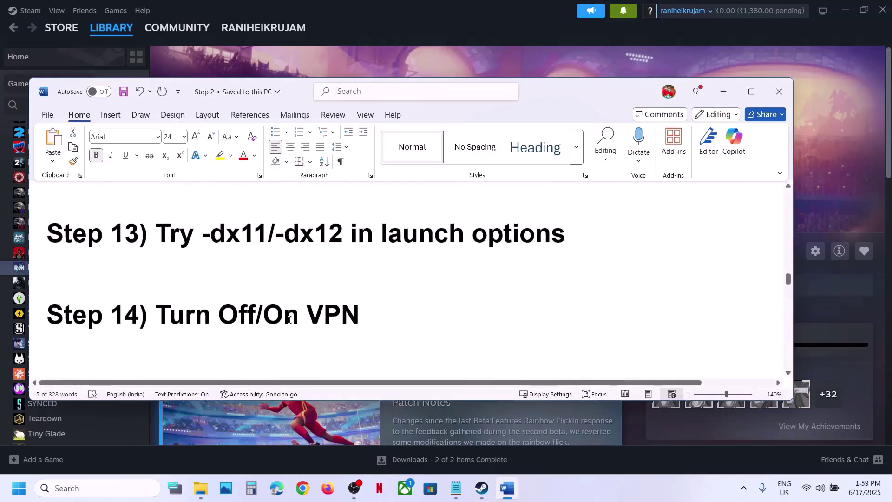
drag(324, 316, 263, 316)
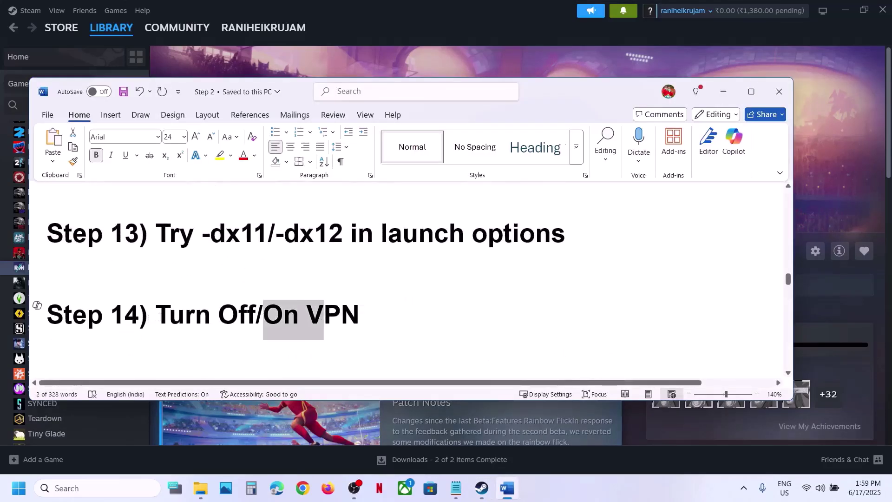
drag(160, 316, 334, 321)
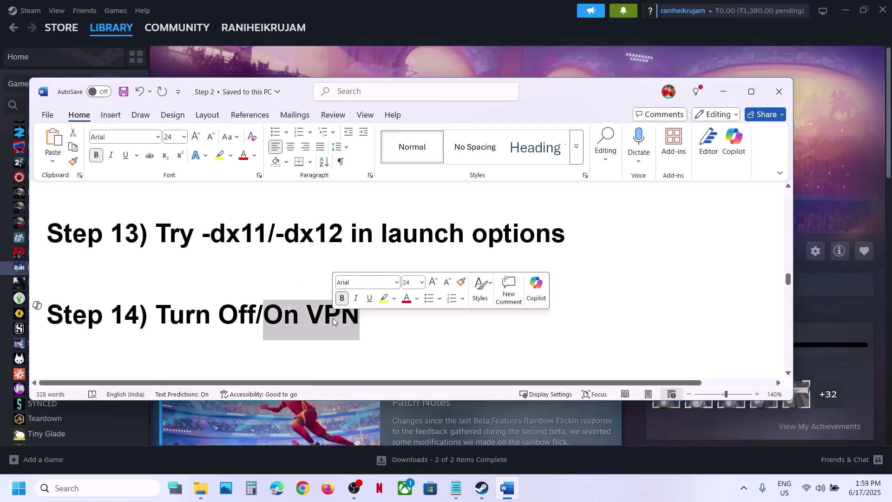
double_click(187, 315)
scroll(188, 317, down, 2)
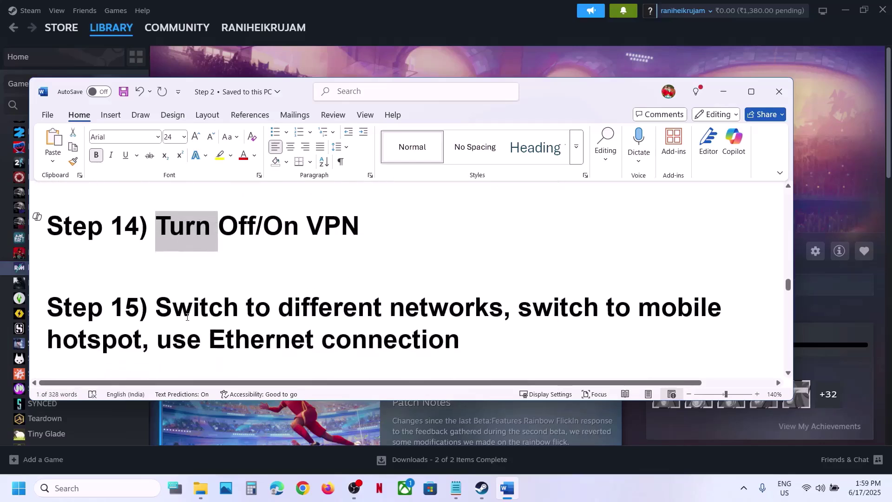
scroll(187, 316, down, 1)
drag(156, 293, 503, 293)
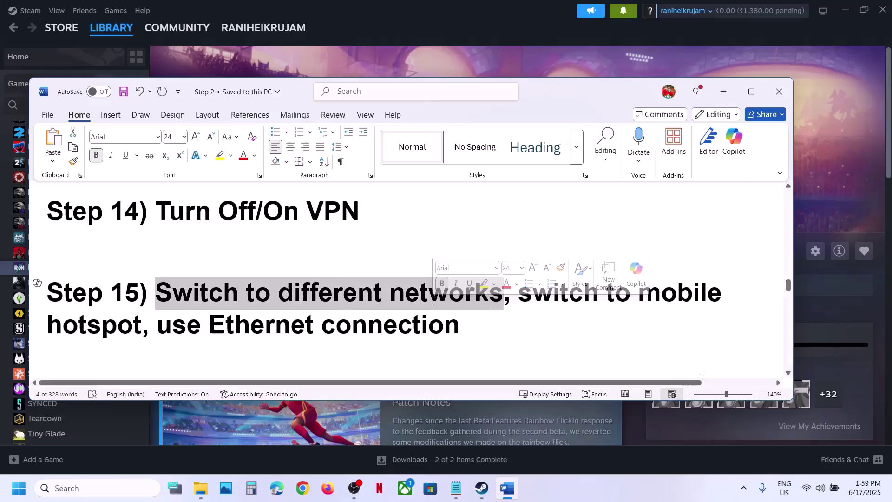
Step: Connect the computer to the G_801-4G Wi-Fi network and return to the Word document
click(807, 497)
click(735, 279)
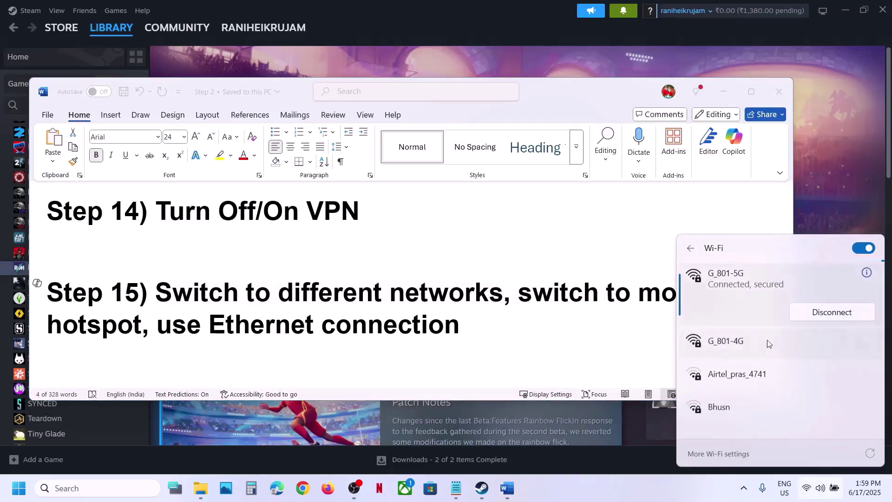
click(834, 349)
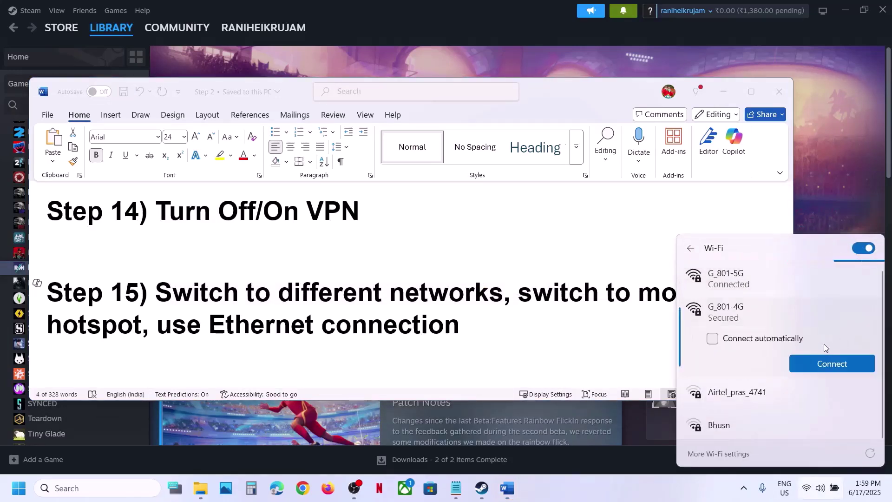
click(829, 367)
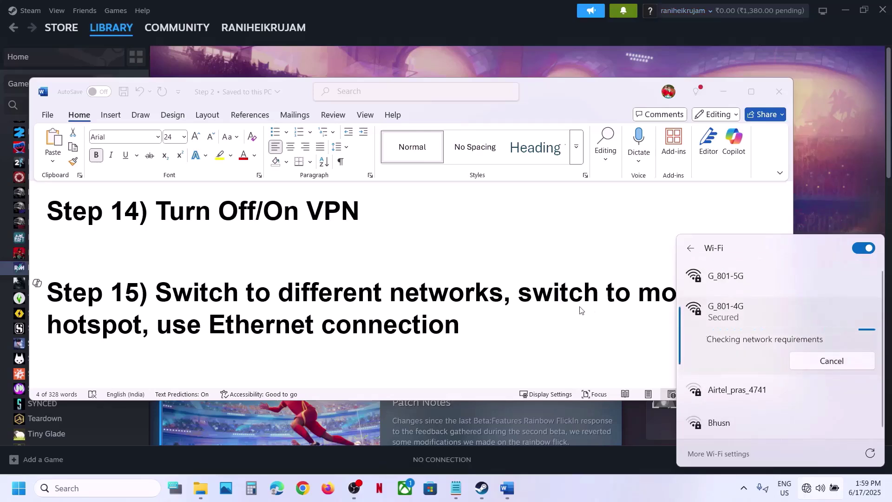
click(552, 304)
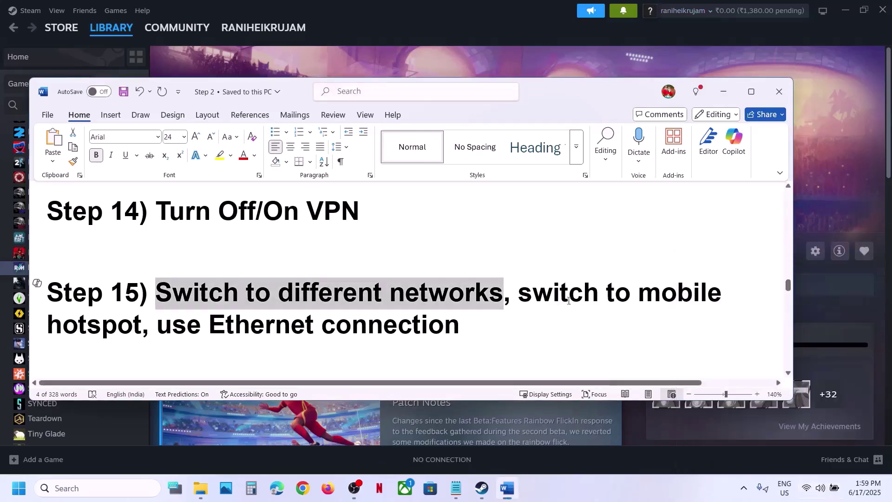
Step: Highlight the mobile hotspot and Ethernet advice in Step 15, checking the available Wi-Fi networks in between
click(529, 297)
drag(534, 297, 140, 324)
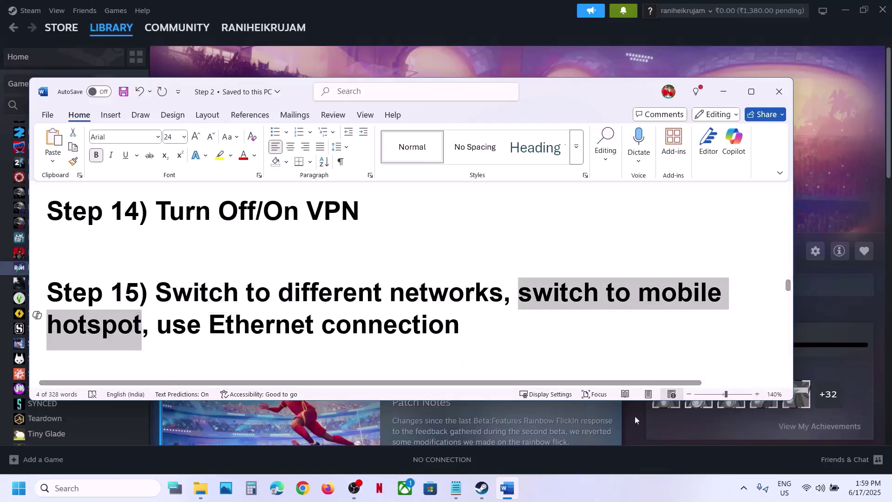
click(805, 490)
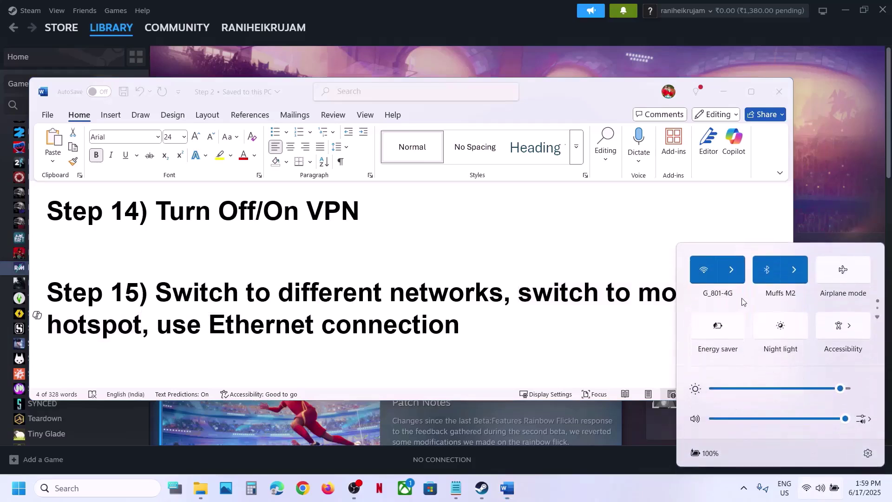
click(733, 269)
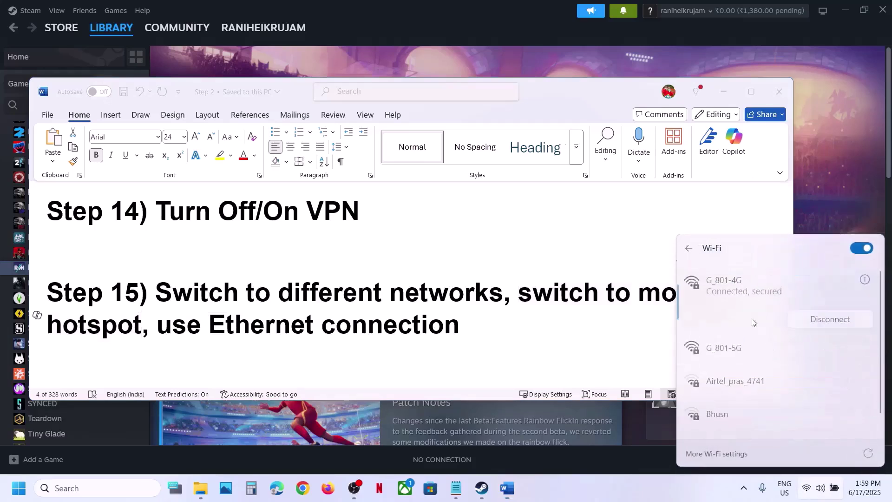
click(496, 329)
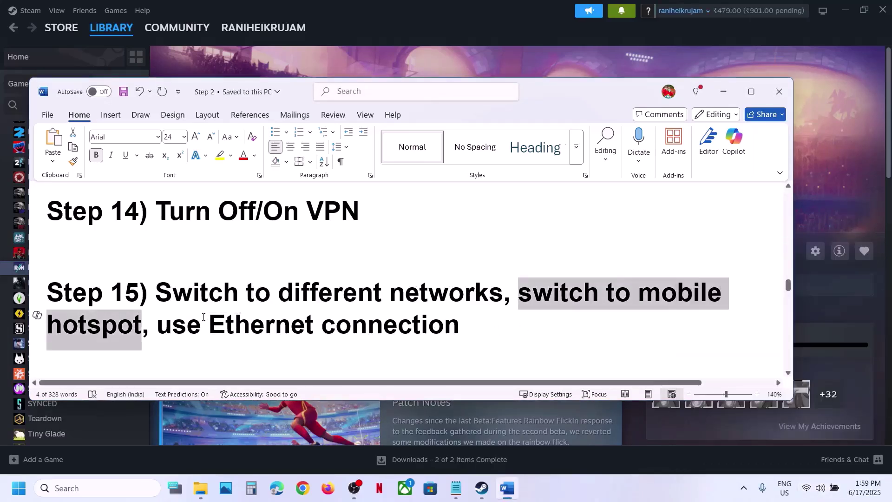
drag(204, 317, 440, 322)
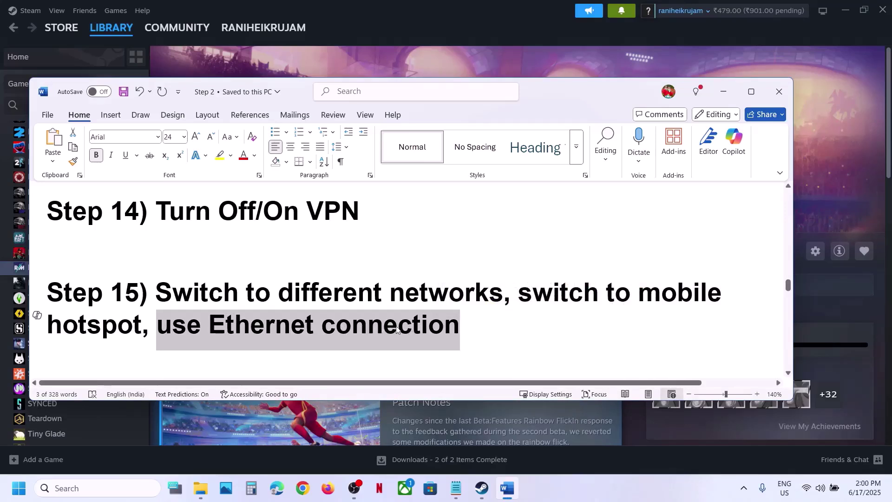
Step: Go to the list of network commands under Step 16 in the document
scroll(360, 330, down, 1)
scroll(359, 325, up, 1)
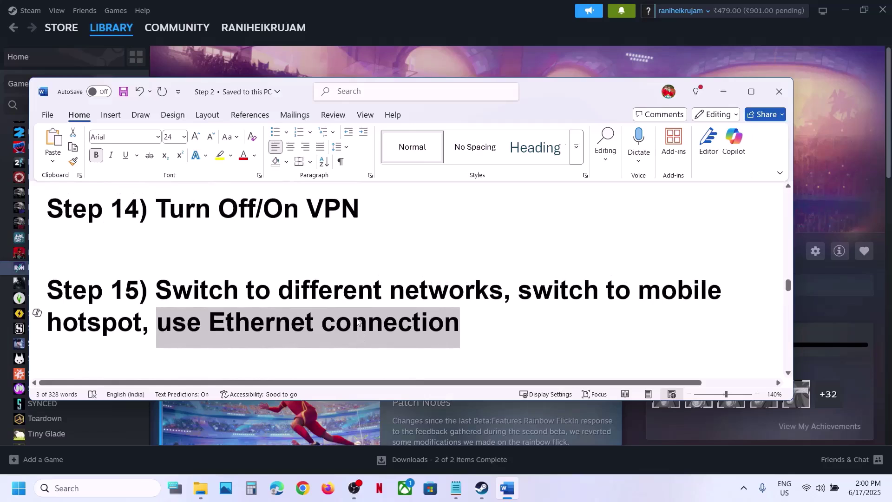
scroll(367, 325, down, 2)
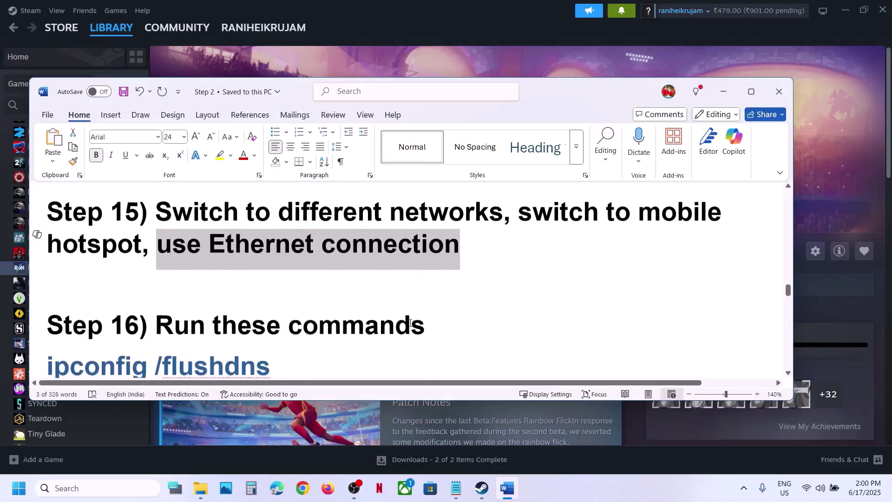
scroll(346, 319, down, 3)
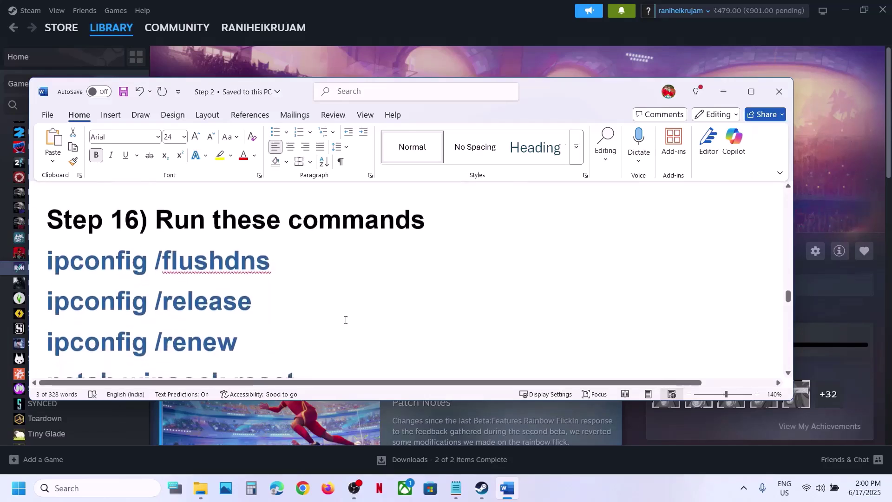
Step: Search Windows for cmd and run Command Prompt as administrator, allowing it to make changes
click(124, 489)
text(md)
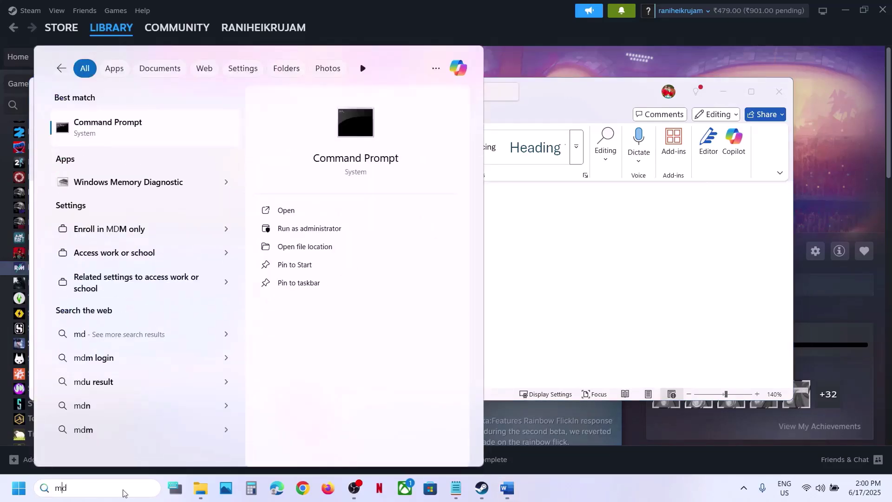
text(c)
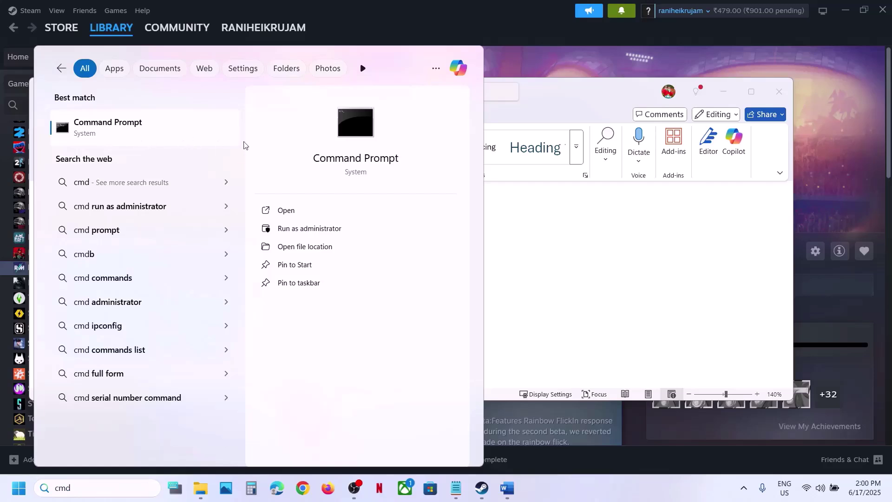
right_click(190, 140)
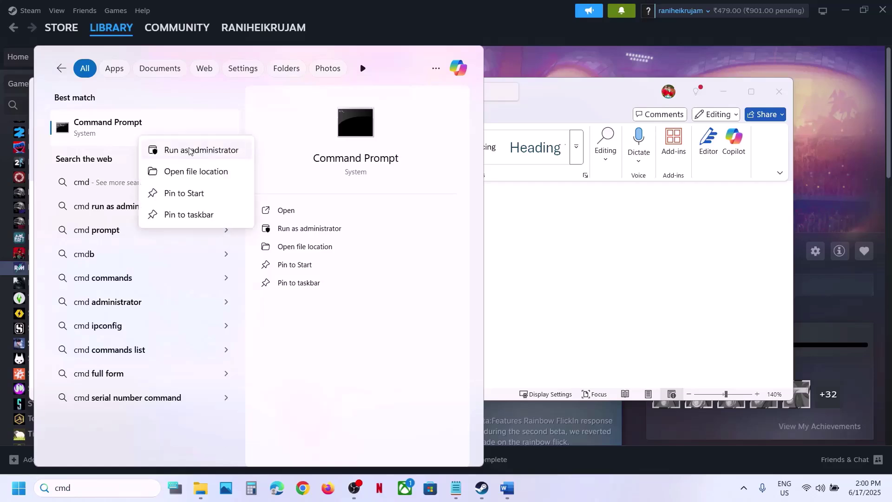
click(212, 156)
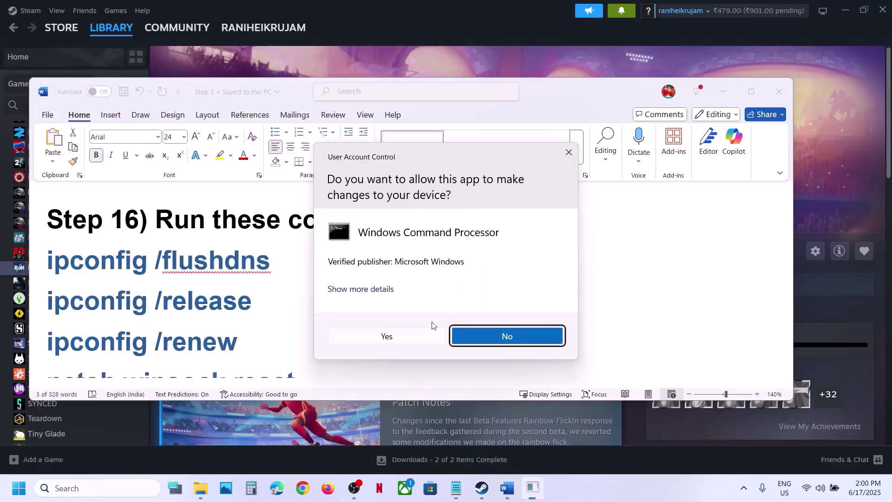
click(386, 337)
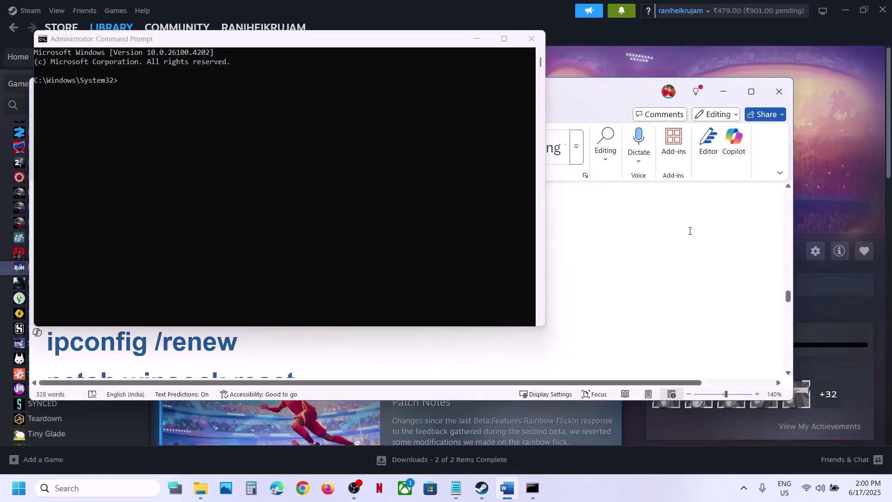
scroll(689, 231, up, 2)
drag(650, 97, 478, 44)
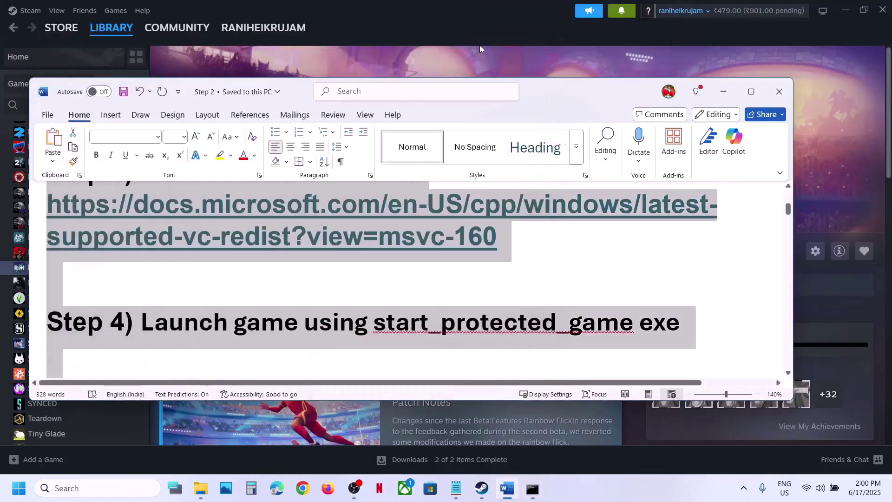
scroll(264, 245, down, 15)
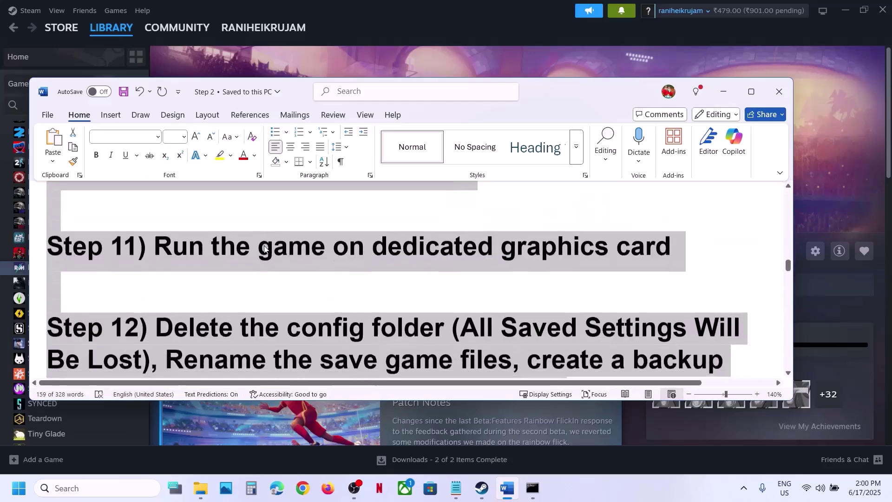
scroll(264, 248, down, 5)
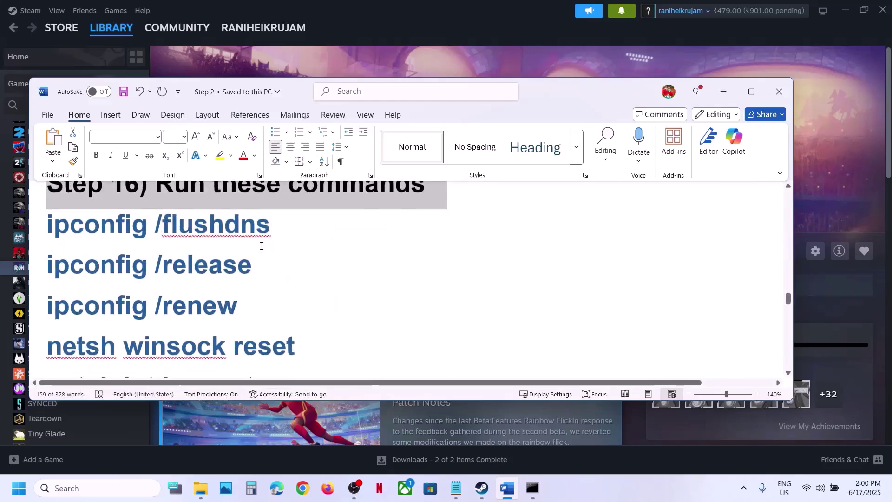
Step: Copy ipconfig /flushdns from Step 16 of the document and run it in Command Prompt
click(271, 228)
drag(273, 226, 90, 219)
key(ctrl+c)
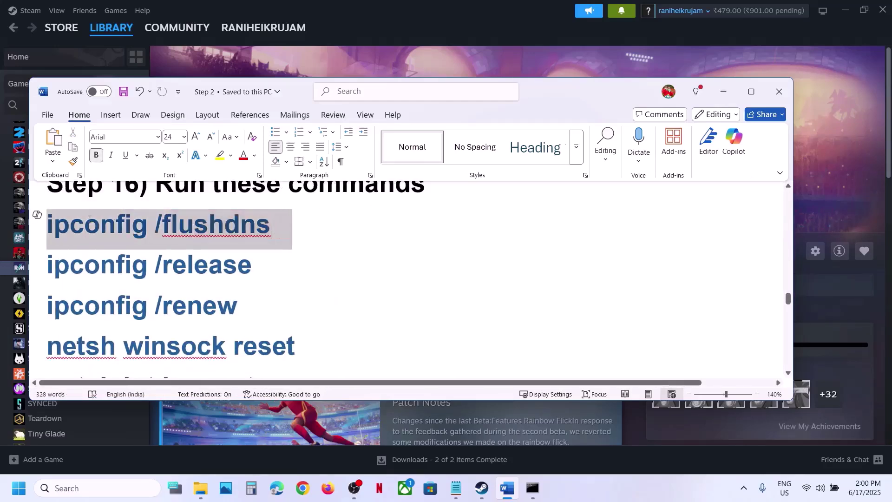
click(540, 492)
key(ctrl+v)
key(Return)
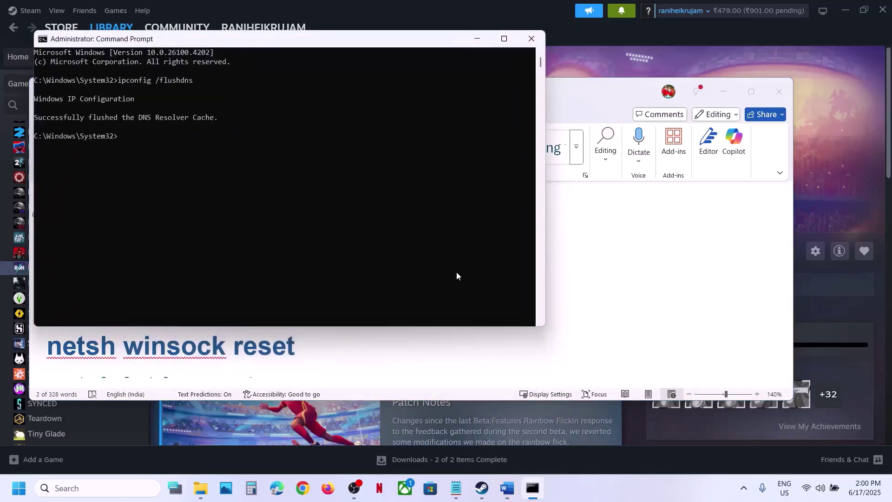
Step: Copy ipconfig /release from the Word document and run it in Command Prompt
click(420, 345)
drag(258, 267, 94, 269)
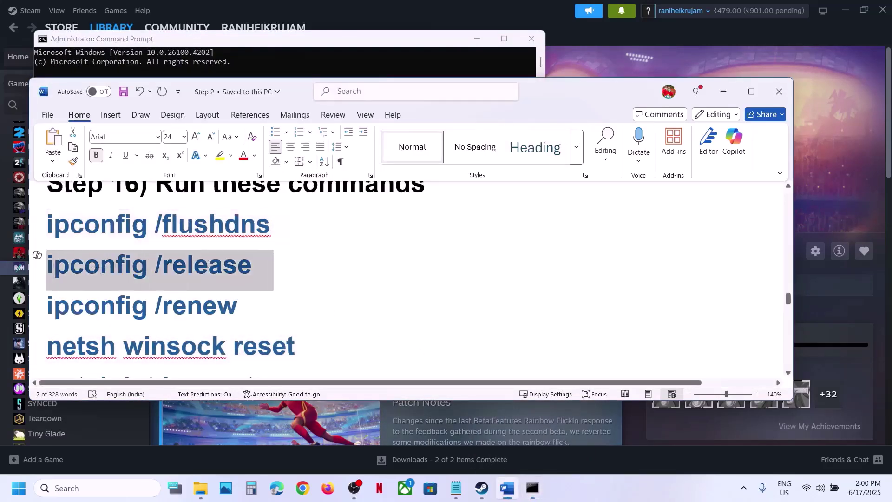
key(ctrl+c)
click(532, 488)
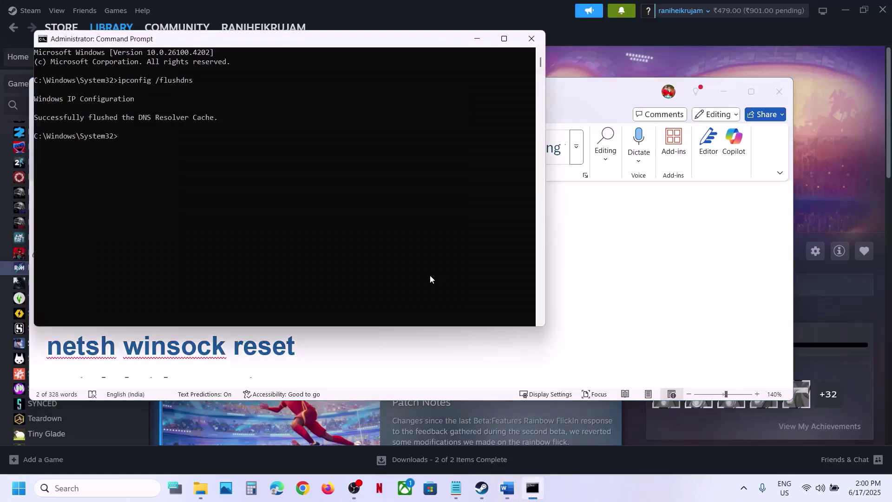
key(ctrl+v)
key(Return)
Step: Copy ipconfig /renew from the Word document and run it in Command Prompt
click(371, 383)
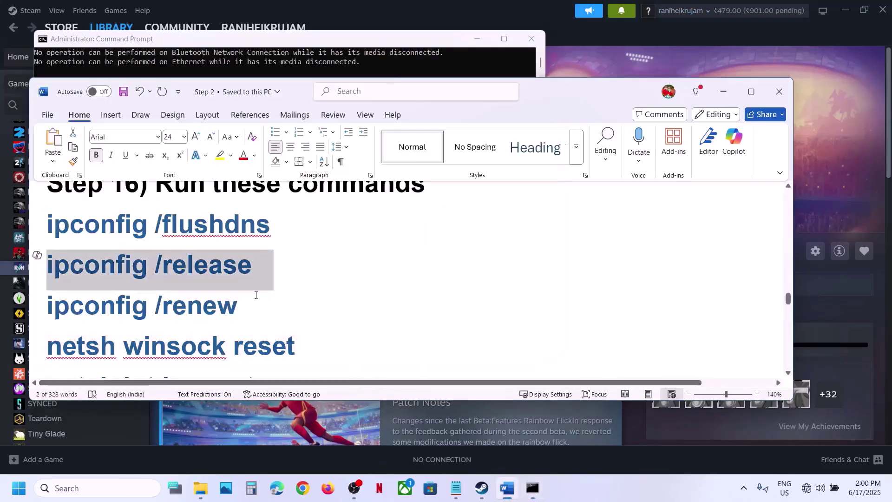
drag(241, 299, 47, 307)
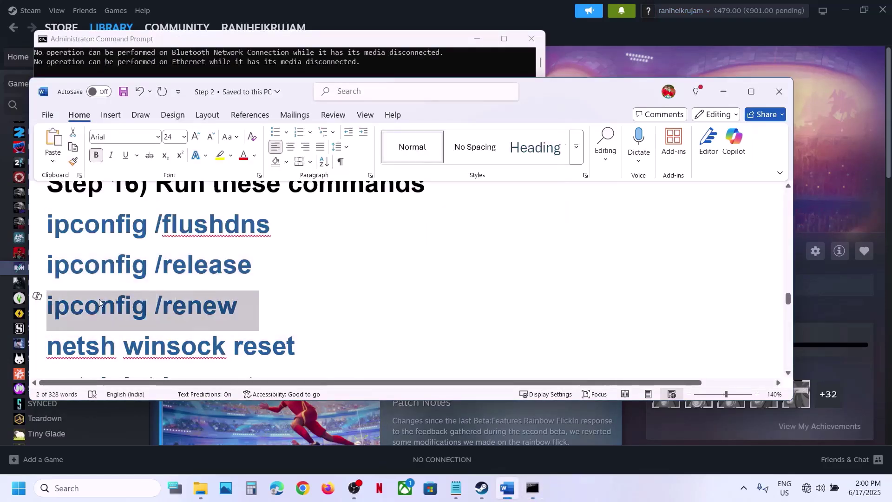
key(ctrl+c)
click(532, 488)
key(ctrl+v)
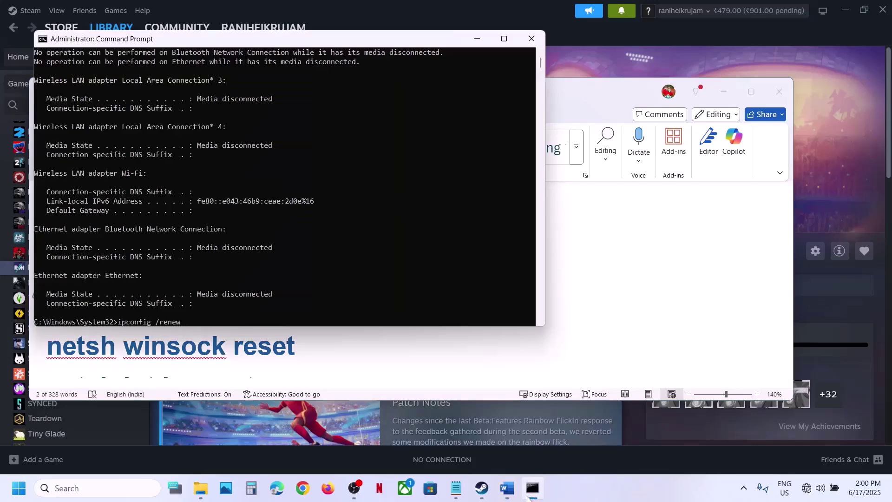
key(Return)
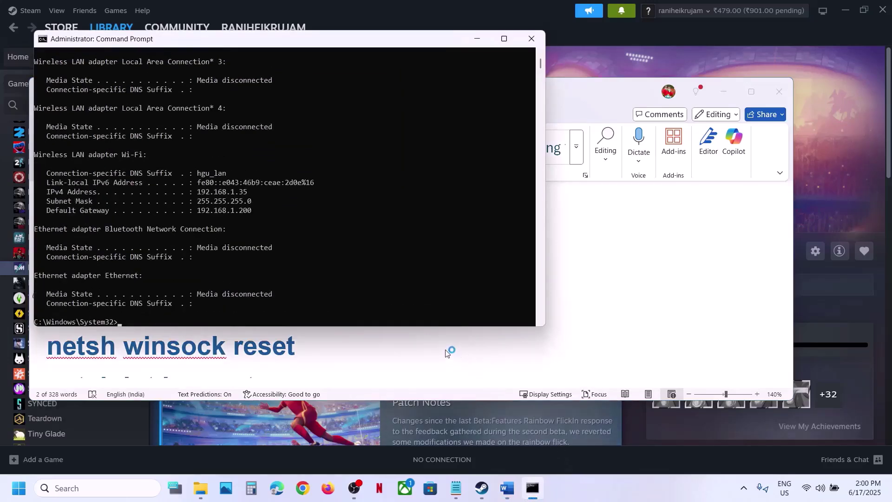
Step: Copy netsh winsock reset from the Word document and run it in Command Prompt
click(450, 352)
triple_click(174, 346)
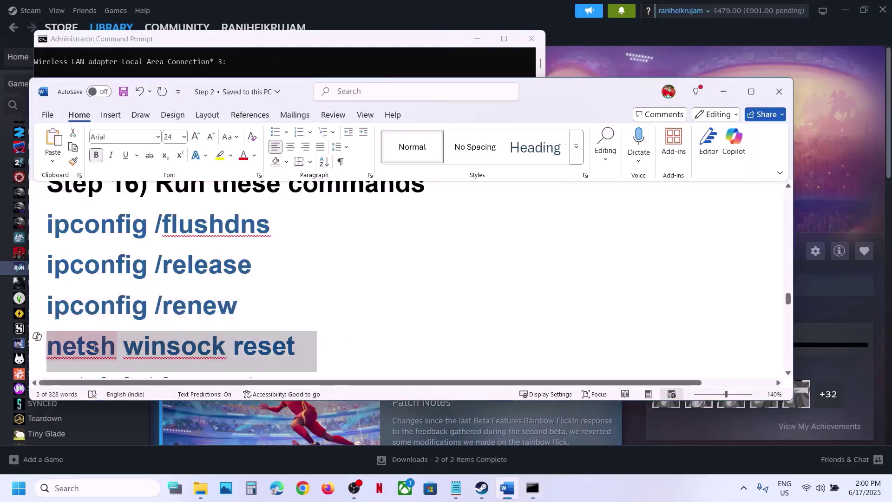
key(ctrl+c)
key(alt+Tab)
key(ctrl+v)
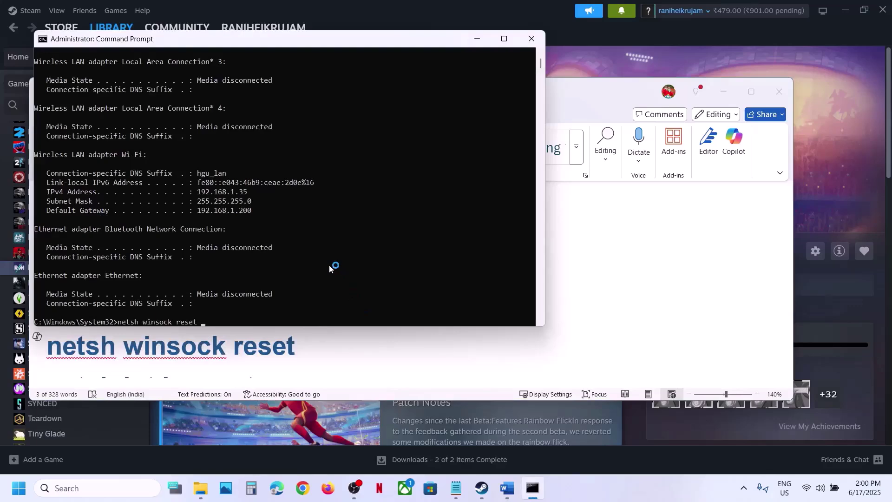
key(Return)
Step: Copy netsh int ip reset from the Word document, run it in Command Prompt, and close Command Prompt
key(alt+Tab)
scroll(297, 296, down, 2)
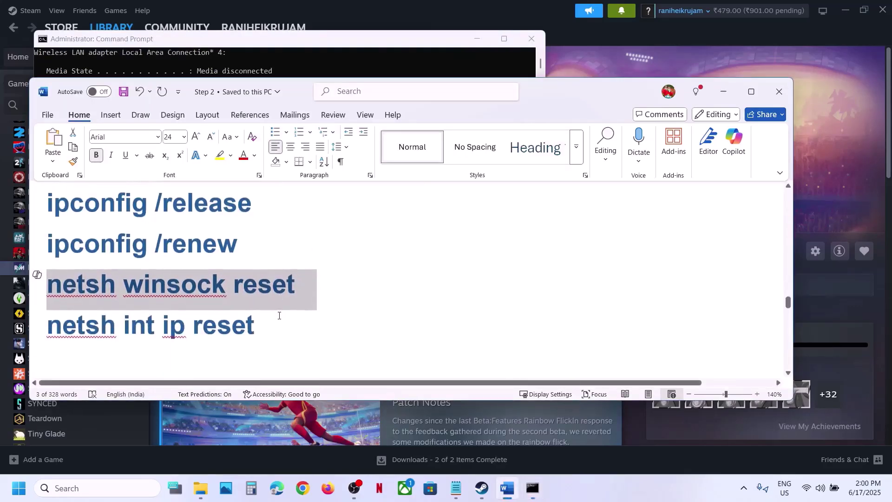
triple_click(78, 326)
key(ctrl+c)
key(alt+Tab)
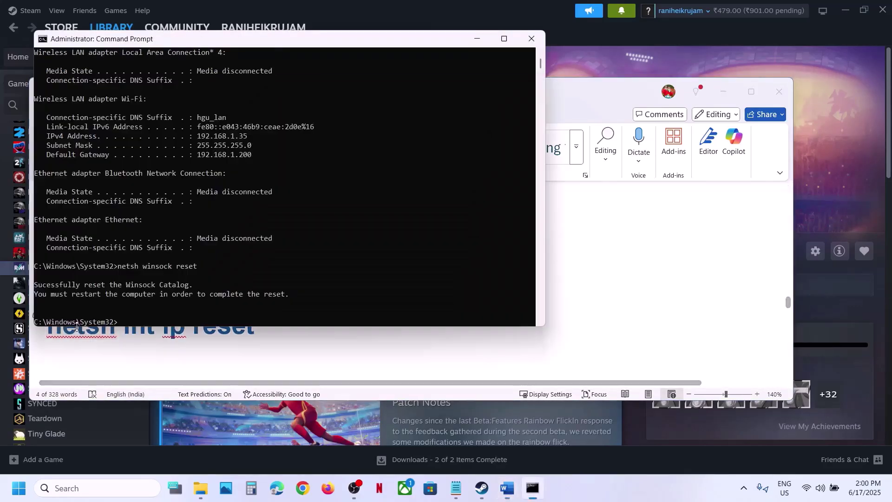
key(ctrl+v)
key(Return)
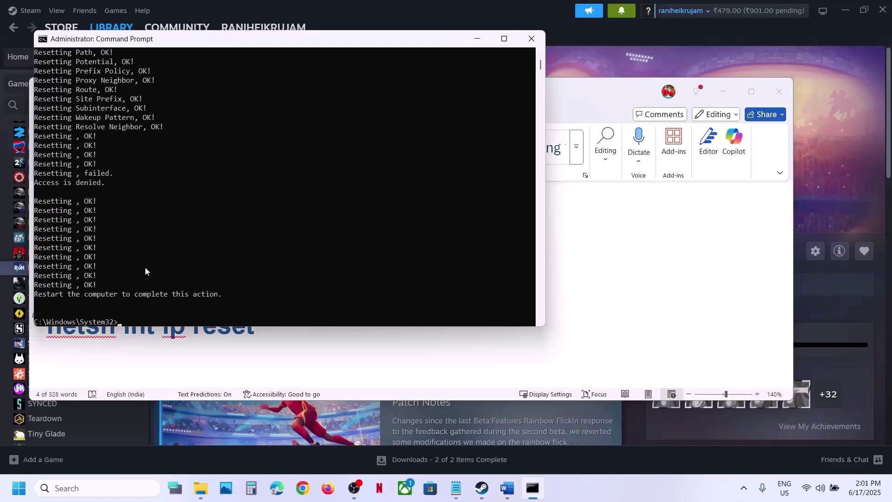
click(539, 36)
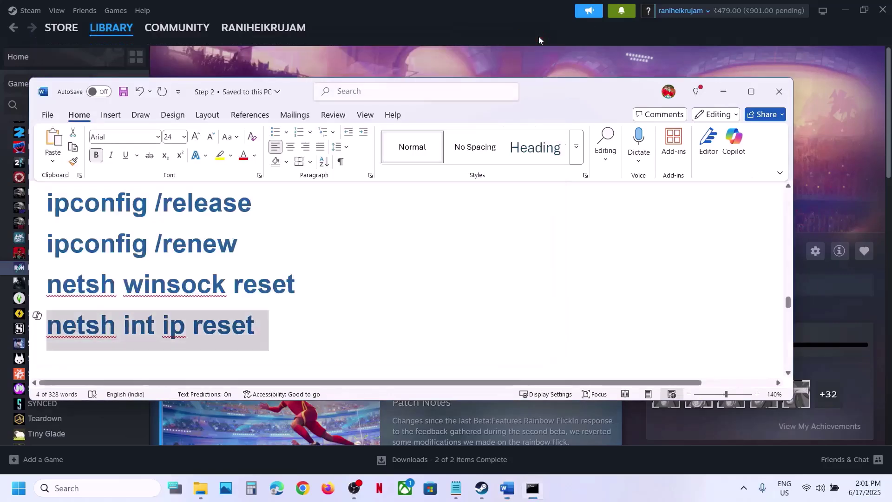
Step: Bring up the Windows power options and dismiss them without restarting
key(super)
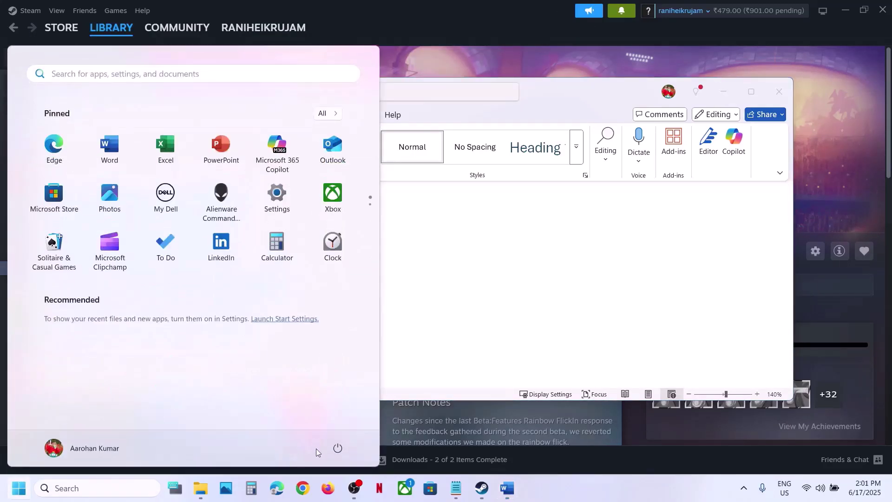
click(338, 448)
key(Escape)
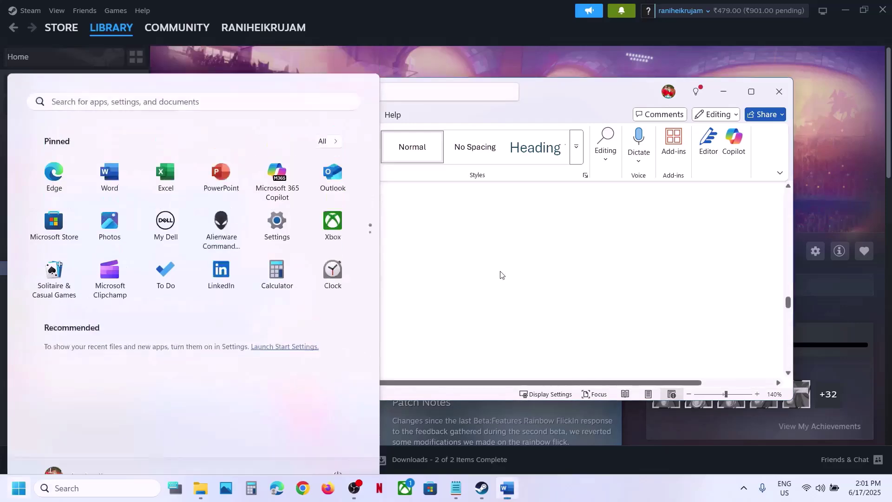
key(Escape)
Step: Go to Step 17 in the document and open the Windows Update page in Settings
scroll(345, 302, down, 3)
right_click(345, 302)
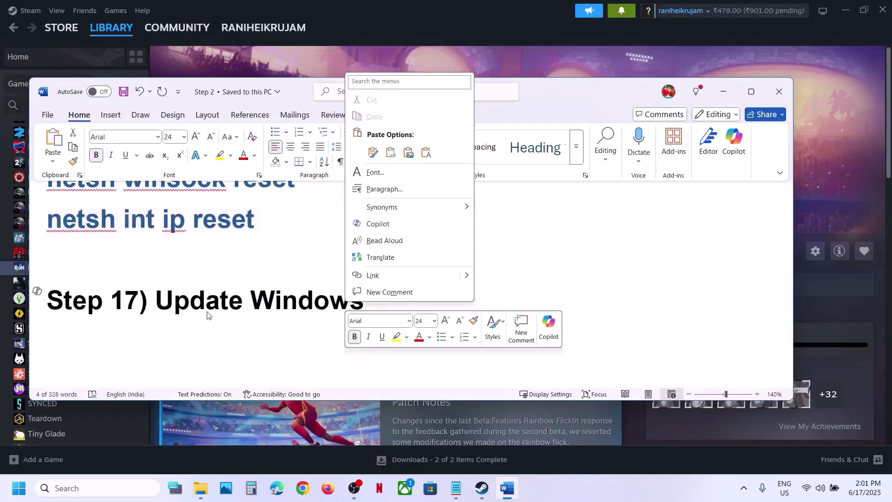
key(Escape)
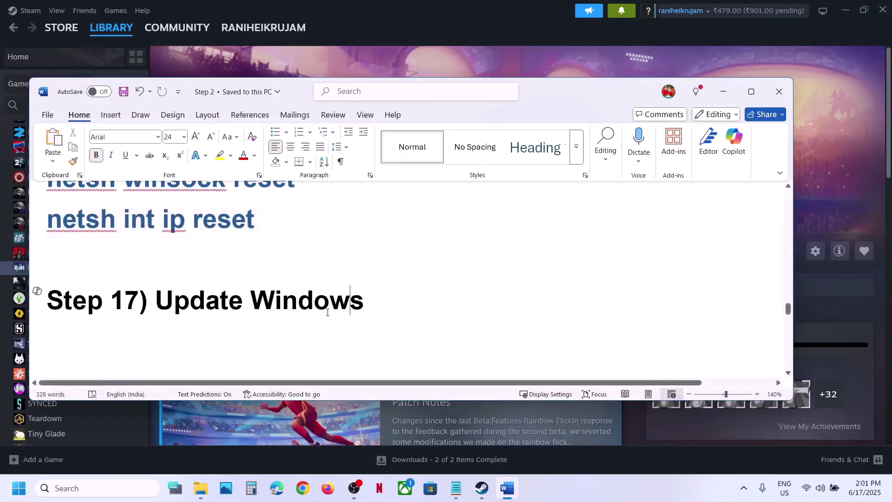
key(super+i)
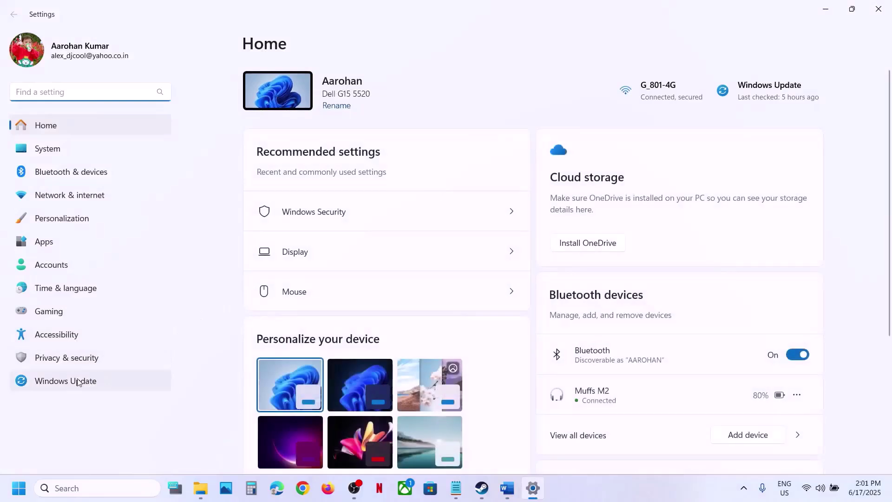
click(65, 380)
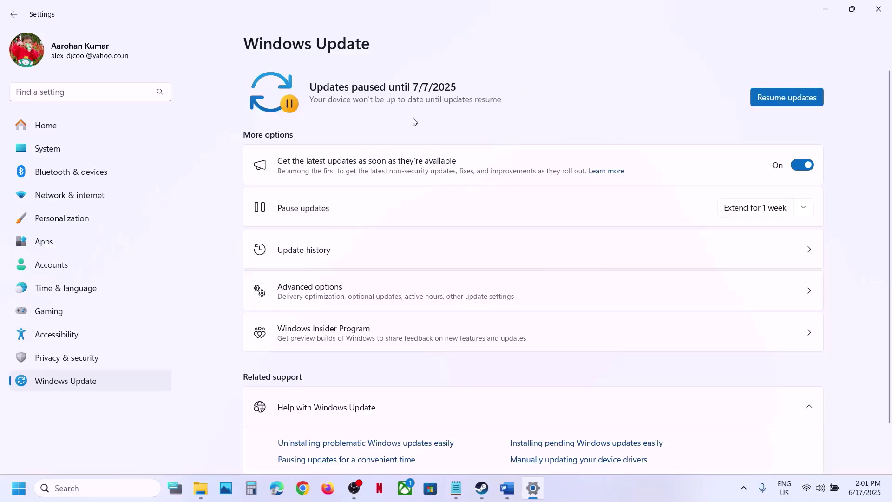
Step: Display the Windows power options with the Restart choice and return to the REMATCH page in Steam
click(25, 481)
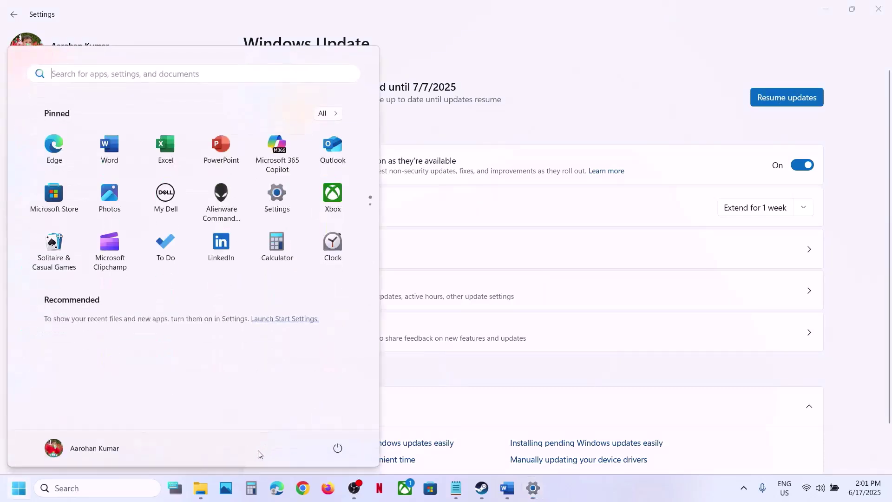
click(336, 448)
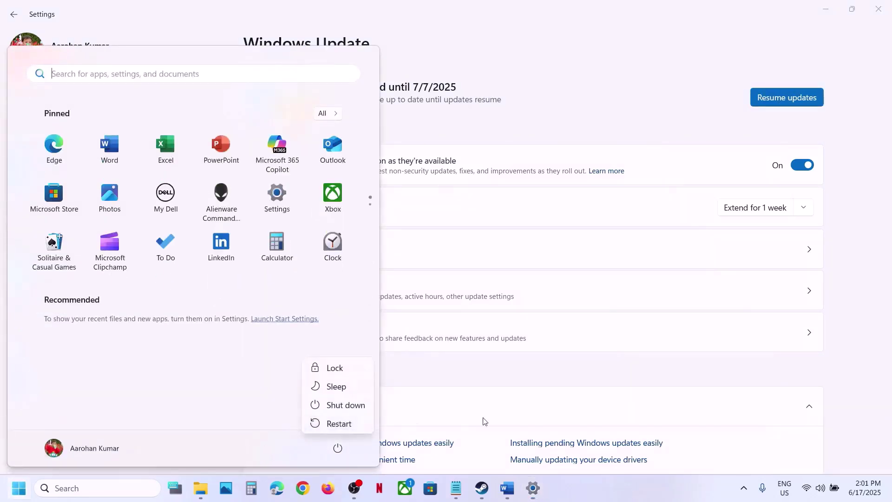
click(482, 487)
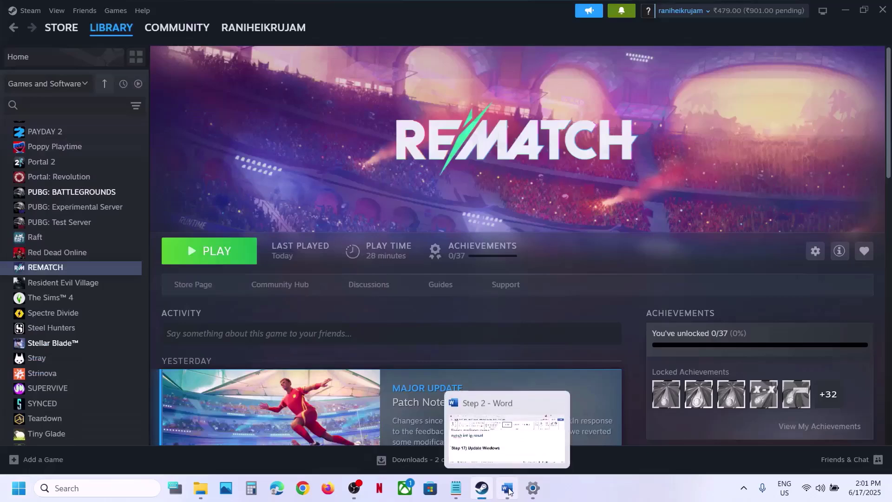
Step: Copy "View Advanced system settings" from the Word document, open it through Windows search, and move System Properties clear of the screen edge
click(507, 487)
scroll(400, 370, down, 3)
scroll(418, 325, down, 1)
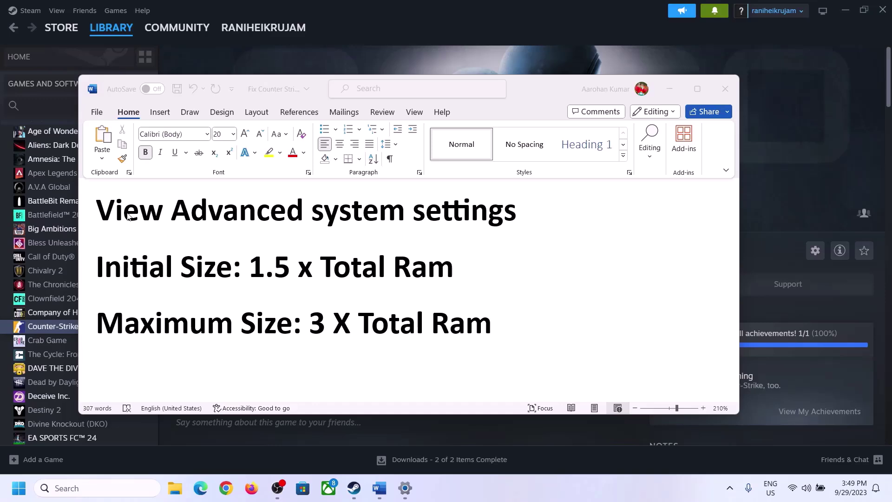
drag(129, 216, 480, 233)
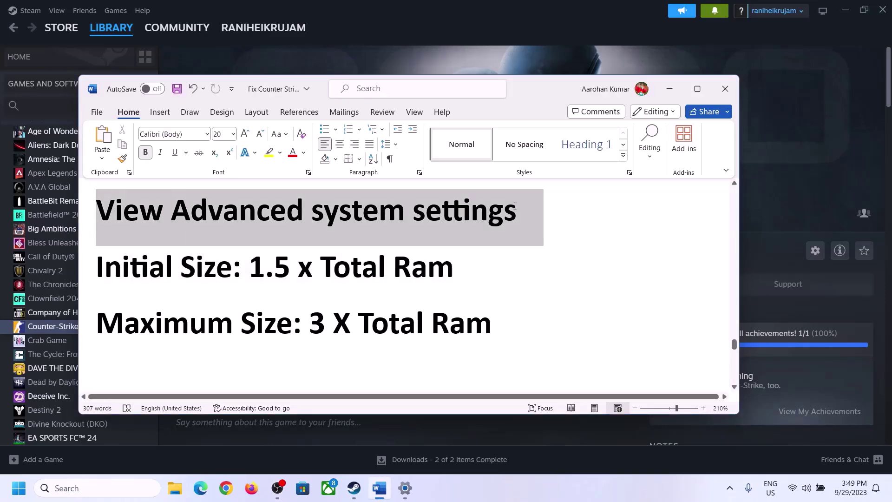
key(ctrl+c)
click(106, 487)
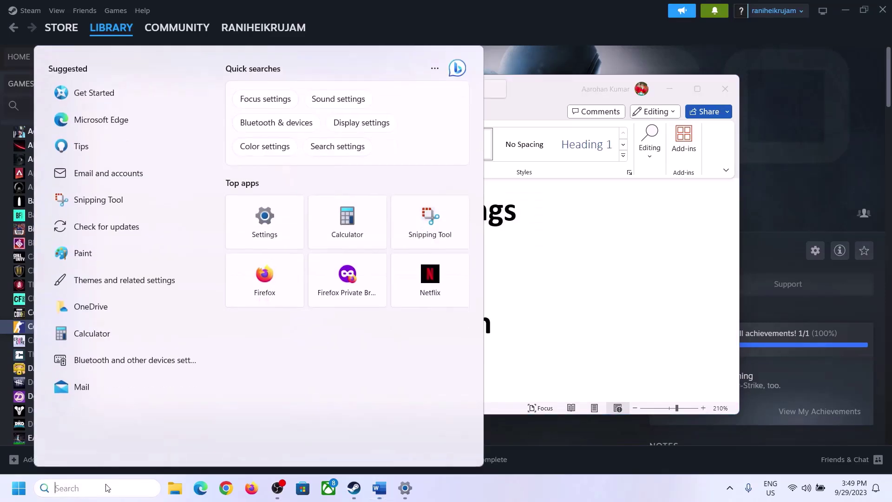
key(ctrl+v)
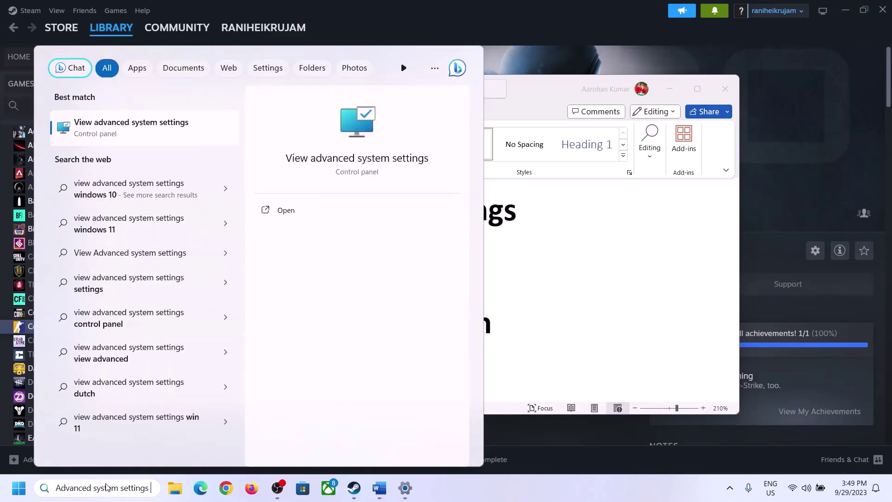
click(125, 135)
drag(186, 89, 398, 160)
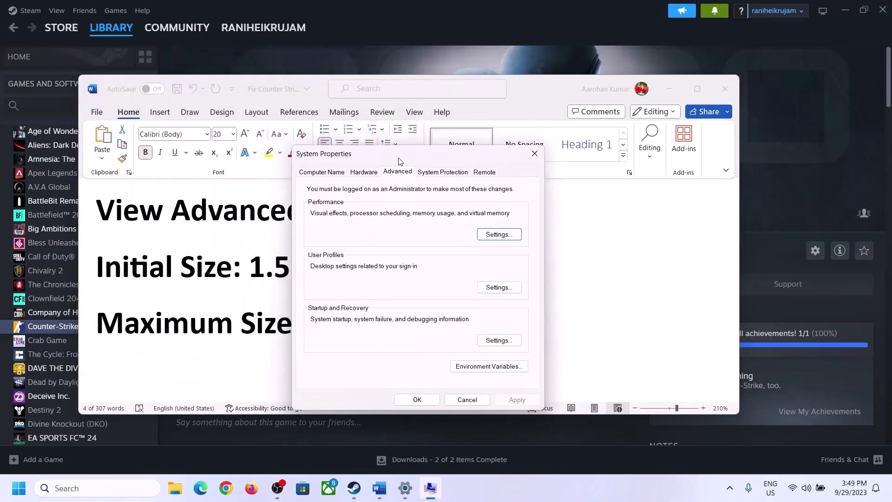
Step: Open the Virtual Memory settings, disable automatic paging file management, and choose a custom size for drive C:
click(499, 234)
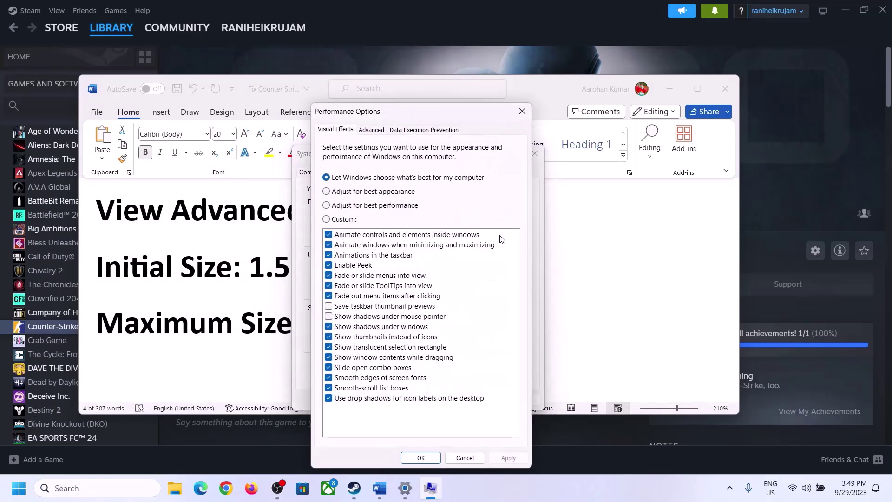
click(371, 130)
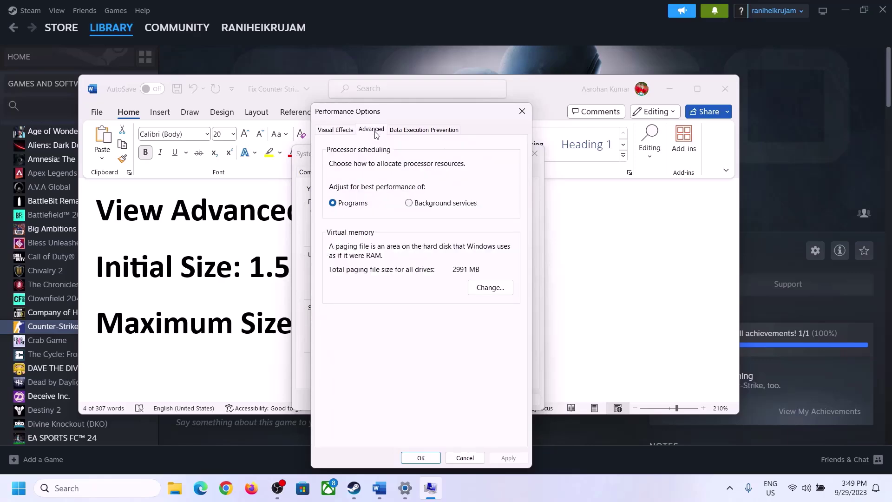
click(494, 287)
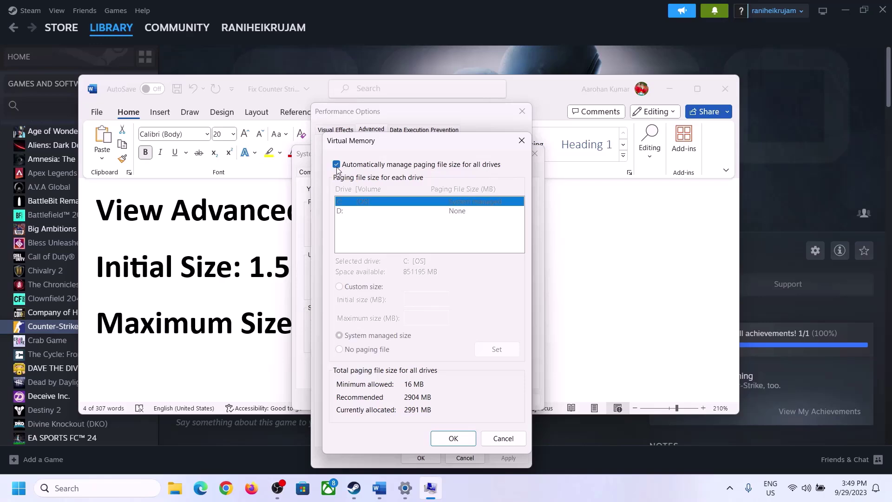
click(336, 165)
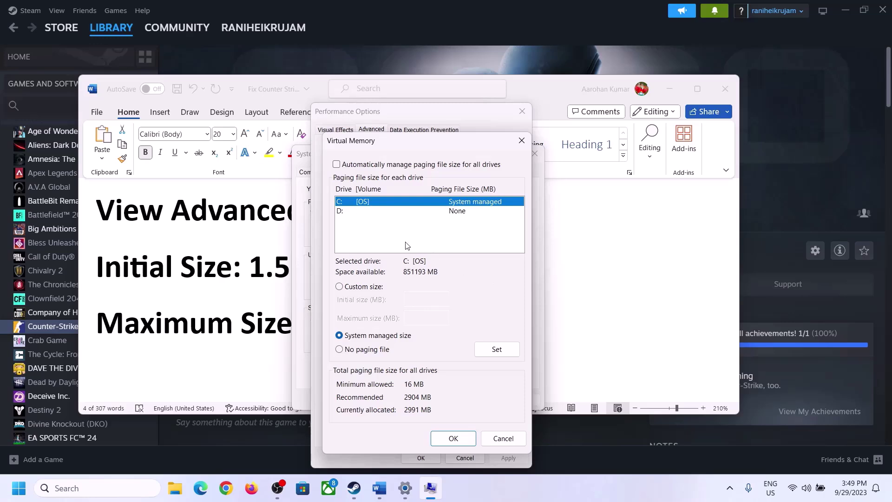
click(339, 288)
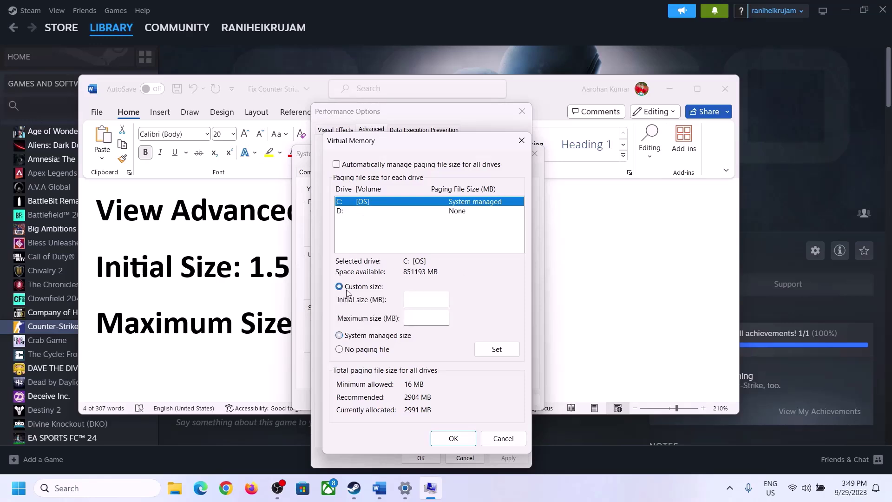
click(426, 300)
Step: Check the initial size formula in the Word document and look up the installed RAM on the System About page
click(254, 273)
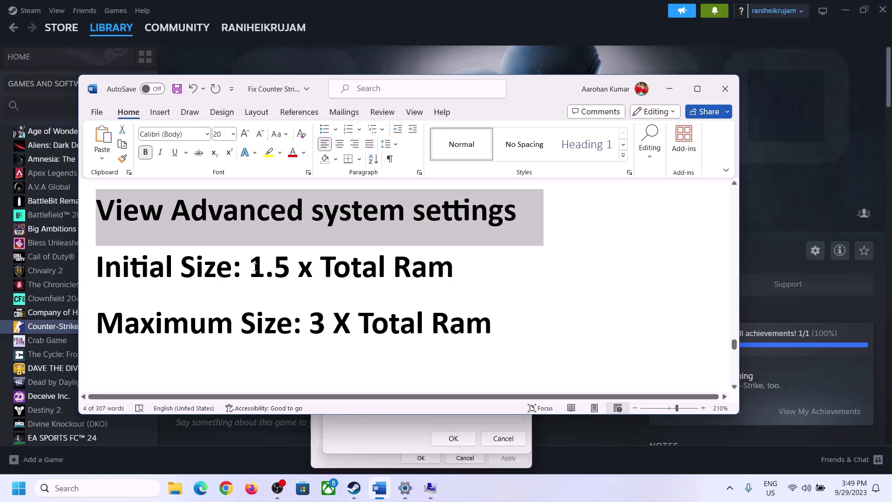
drag(255, 266, 413, 277)
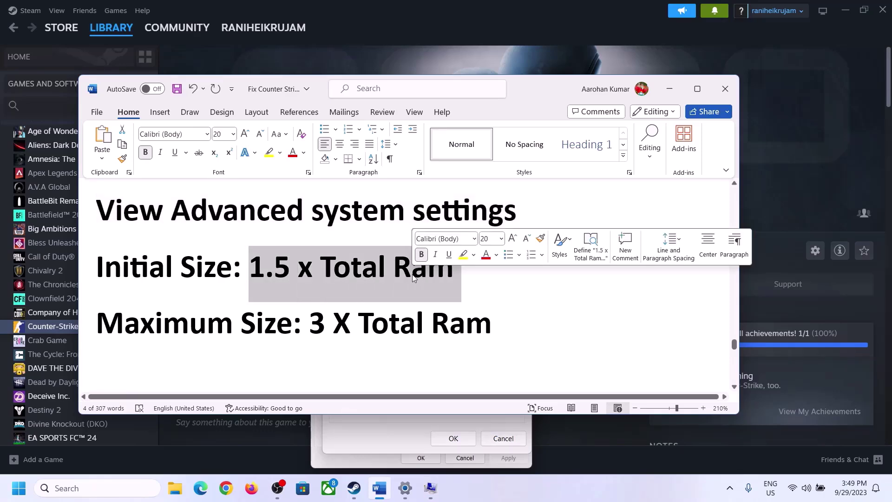
click(405, 489)
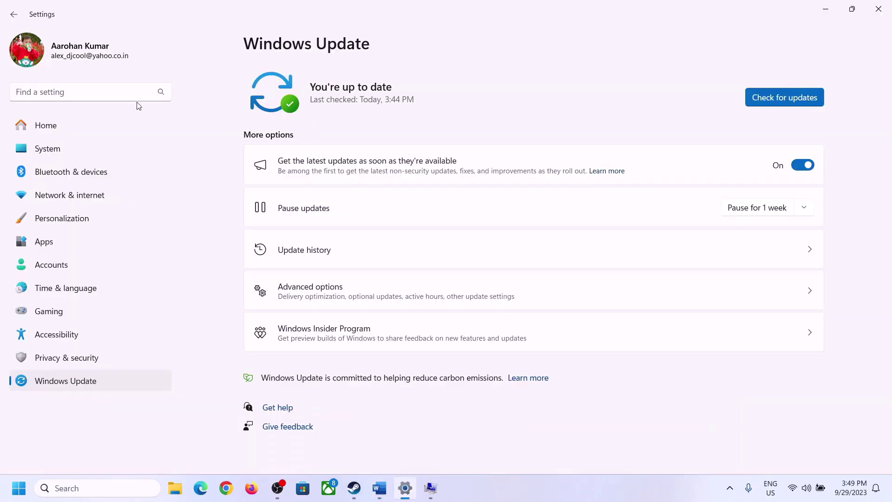
click(41, 148)
scroll(328, 360, down, 7)
click(294, 441)
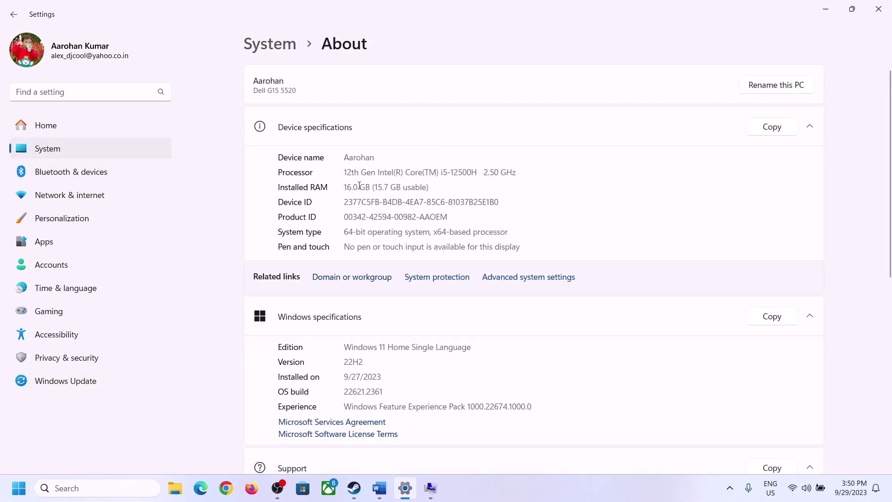
drag(353, 186, 340, 187)
click(359, 188)
drag(354, 186, 340, 183)
Step: Launch Calculator by running calc, place it beside the Virtual Memory dialog, and bring the size formulas in Word back into view
click(427, 488)
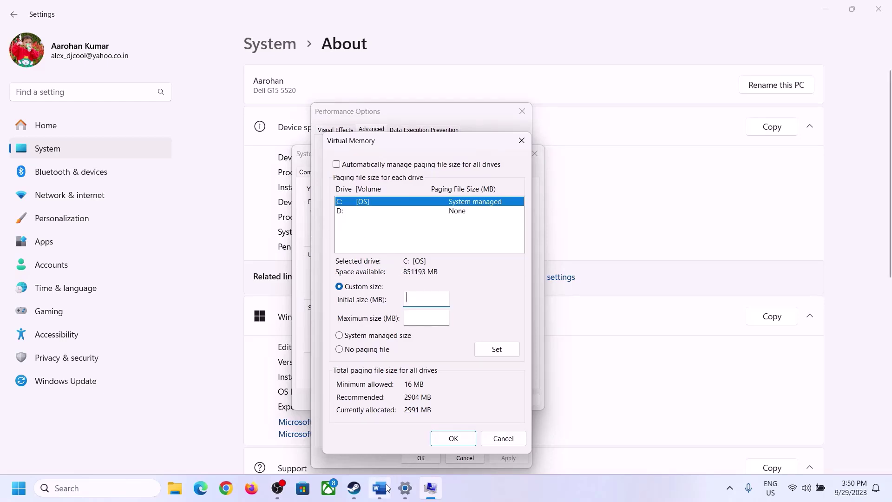
mouse_move(404, 489)
key(super+r)
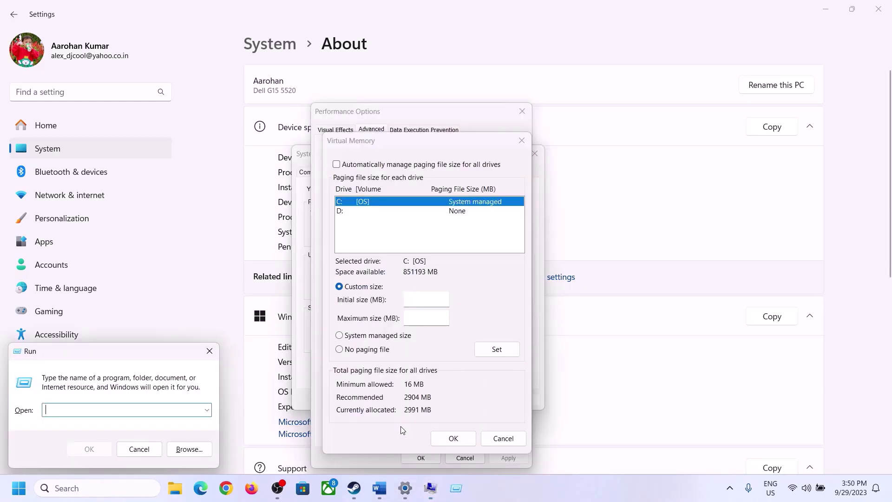
text(ca)
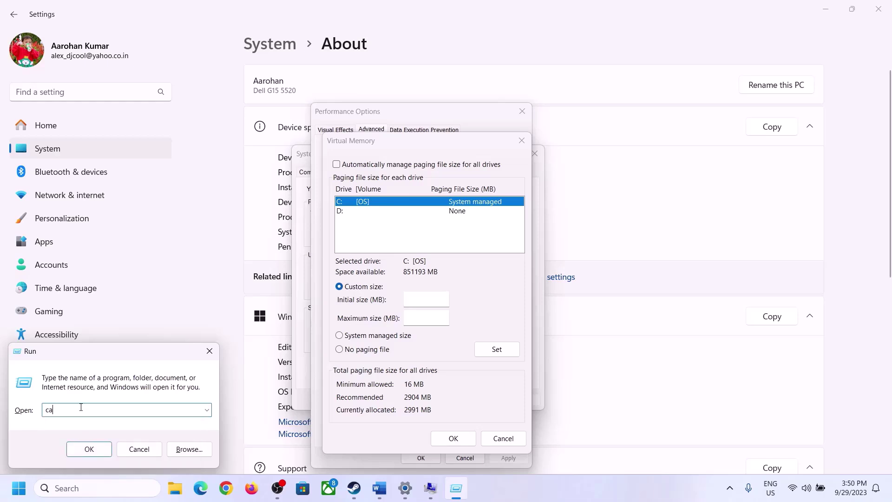
text(lc)
click(87, 449)
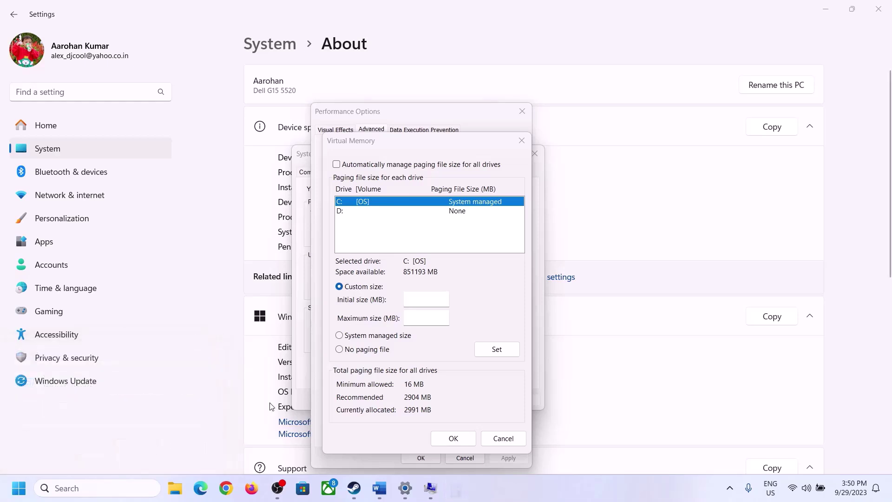
drag(111, 17, 649, 156)
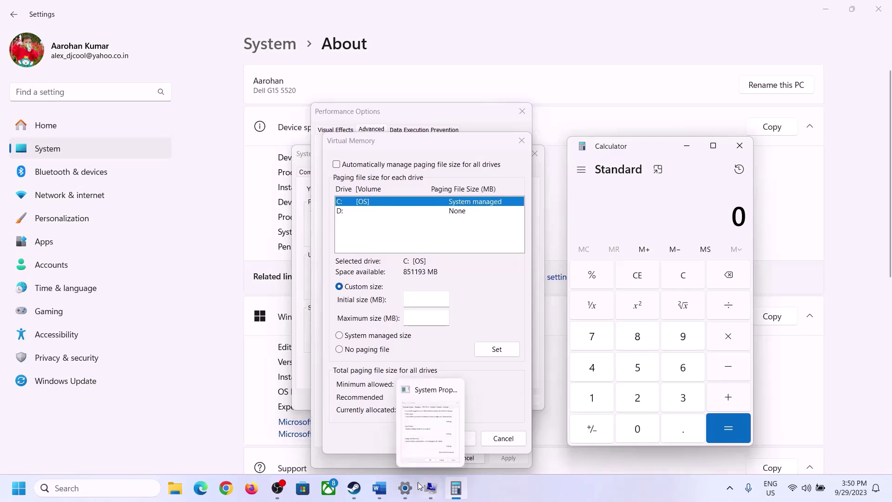
click(378, 496)
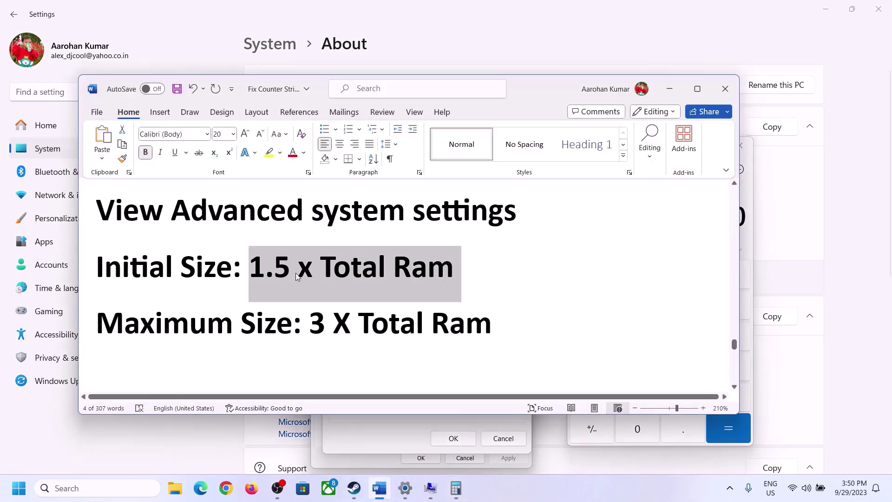
Step: Switch to Calculator and multiply the installed RAM of 16 by 1024 to convert it to megabytes
click(455, 488)
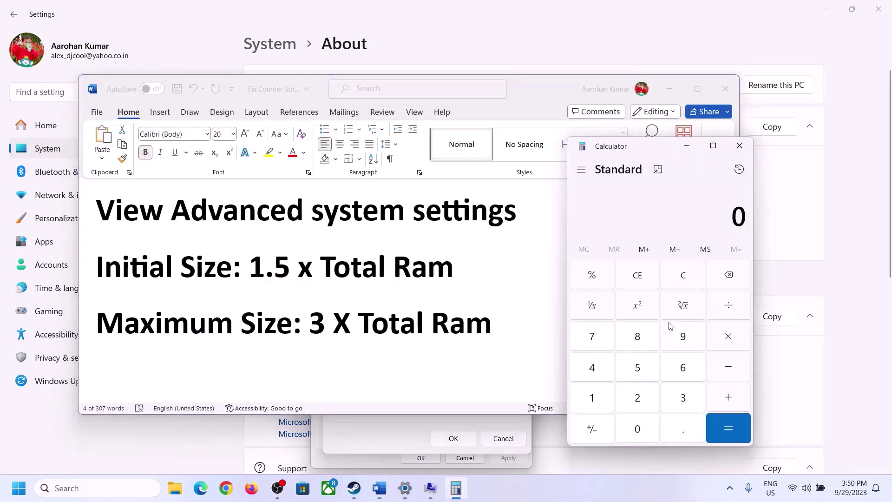
click(595, 400)
click(679, 372)
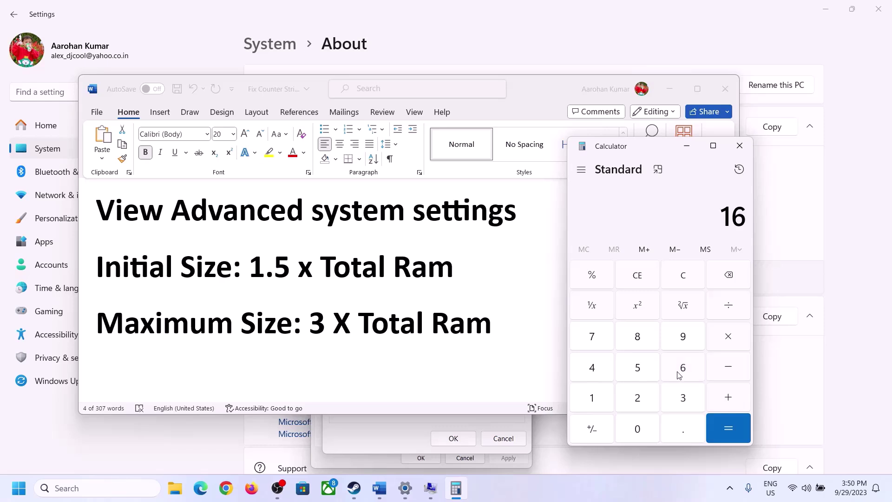
click(684, 284)
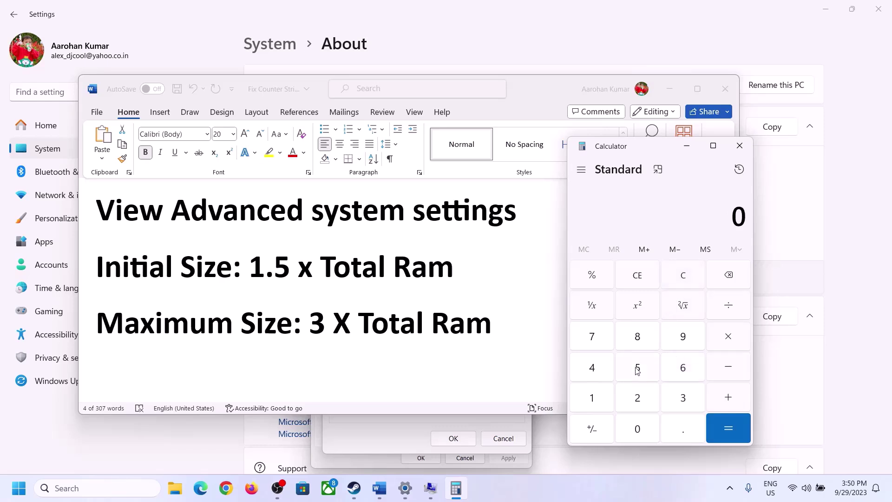
click(599, 398)
click(669, 370)
click(727, 340)
click(591, 402)
click(638, 435)
click(637, 401)
click(597, 374)
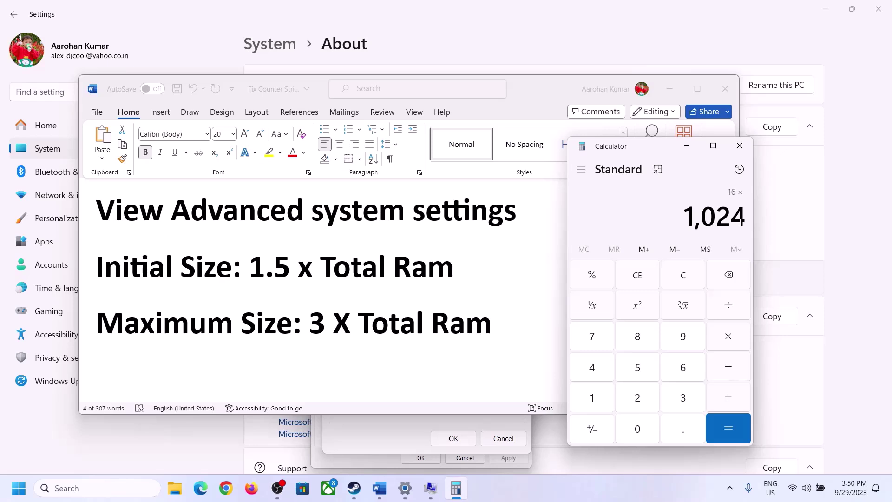
click(728, 428)
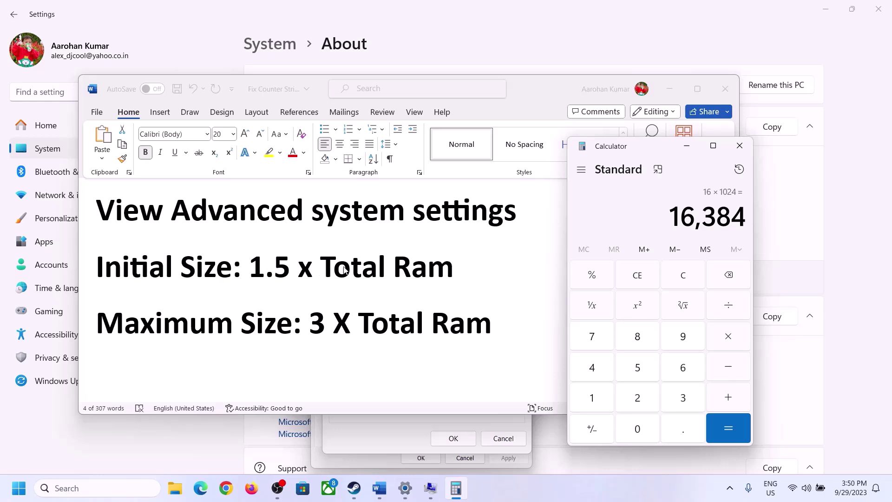
Step: Multiply the total RAM in megabytes by 1.5 to get the initial paging file size
click(729, 341)
click(604, 400)
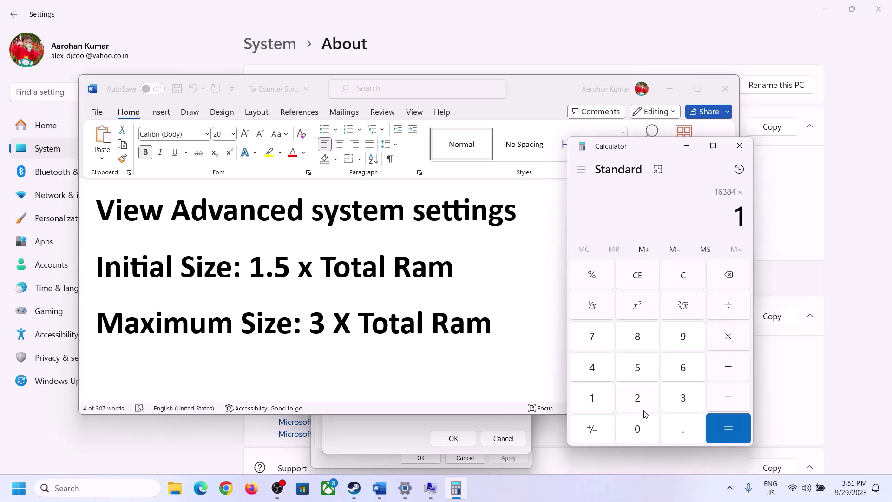
click(680, 438)
click(638, 368)
click(726, 422)
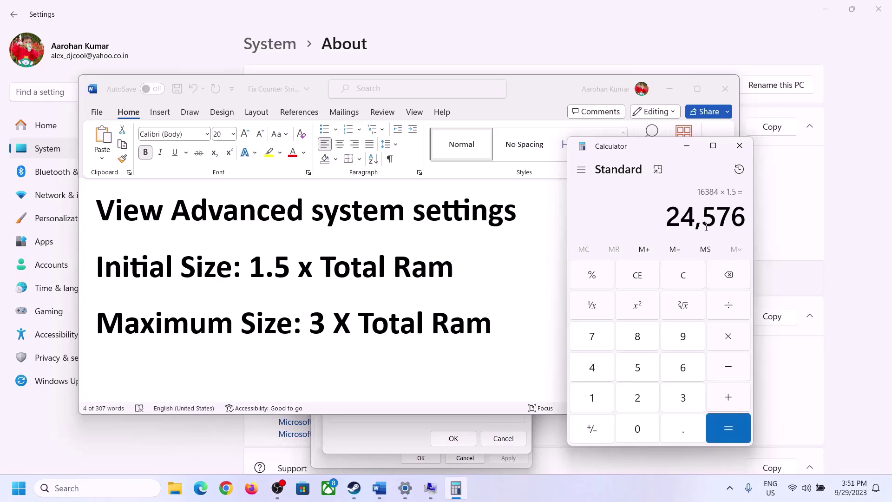
Step: Set the initial size of drive C:'s paging file to 24576 MB in the Virtual Memory dialog
click(394, 433)
click(422, 299)
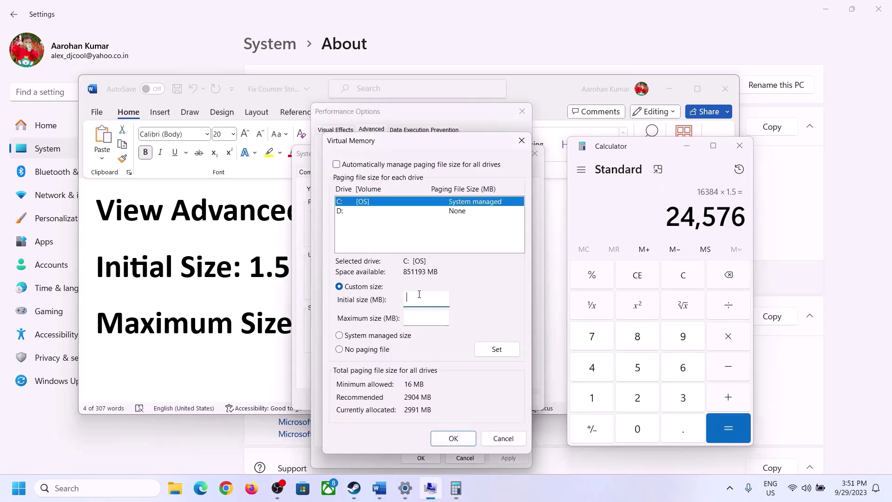
text(24576)
click(445, 319)
Step: Check the maximum size formula in Word, clear Calculator, and check the installed RAM on the System About page
key(alt+Tab)
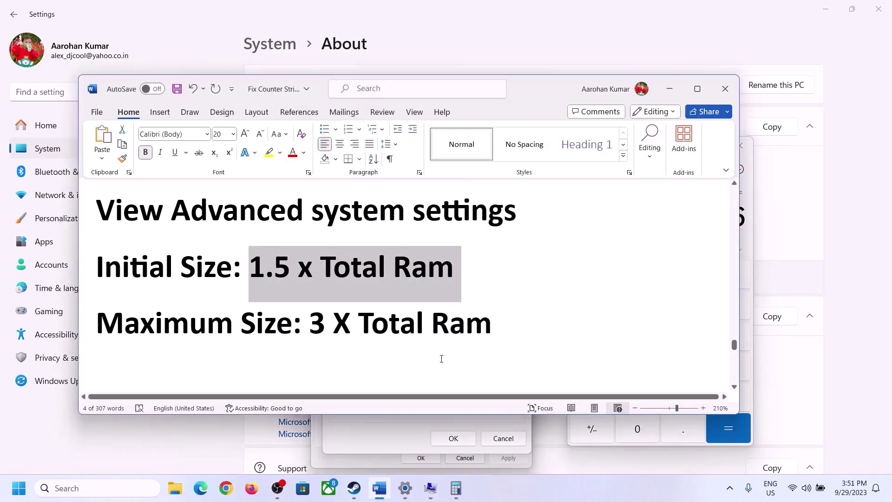
click(749, 240)
click(683, 275)
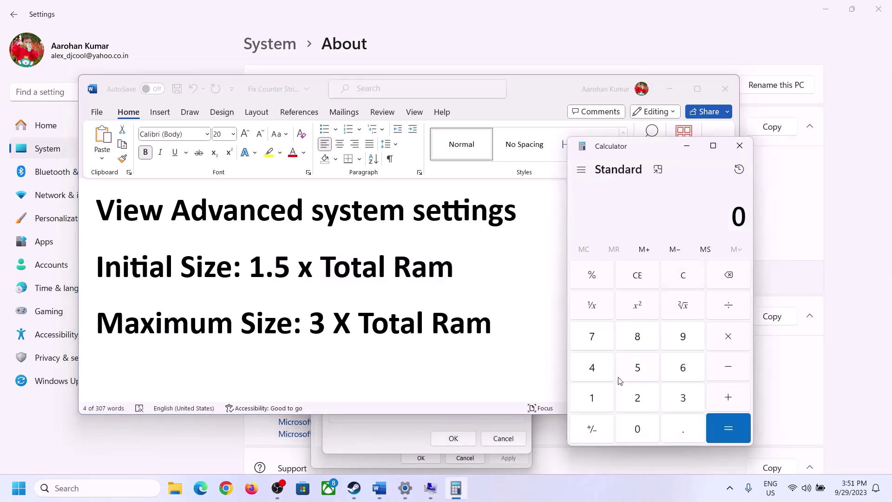
click(405, 488)
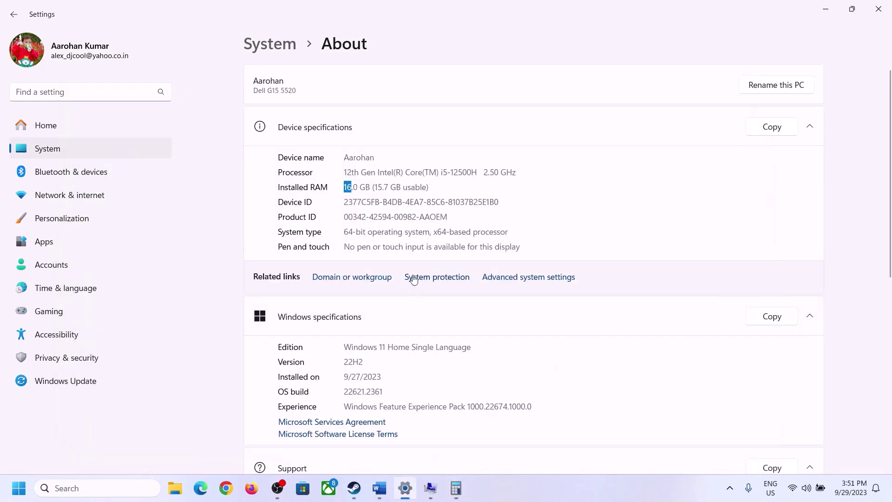
click(456, 486)
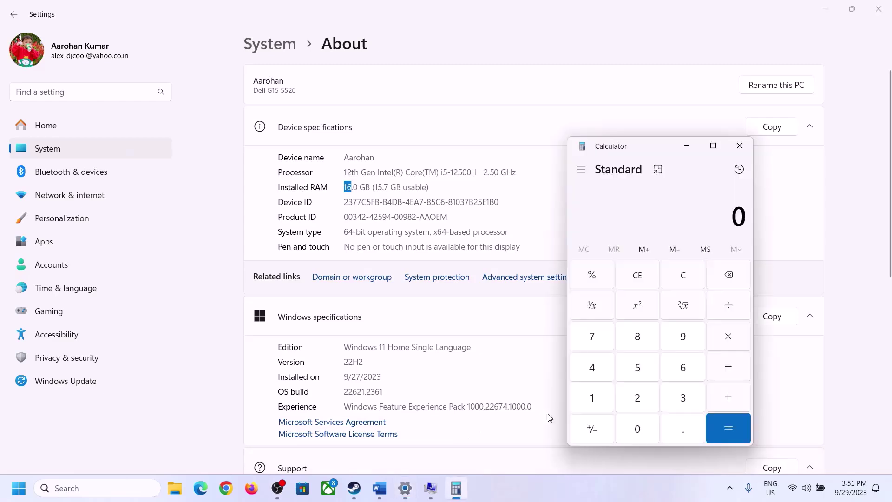
Step: Calculate 16 × 1024 for the maximum size calculation
click(601, 394)
click(681, 368)
click(727, 337)
click(594, 395)
click(630, 423)
click(637, 397)
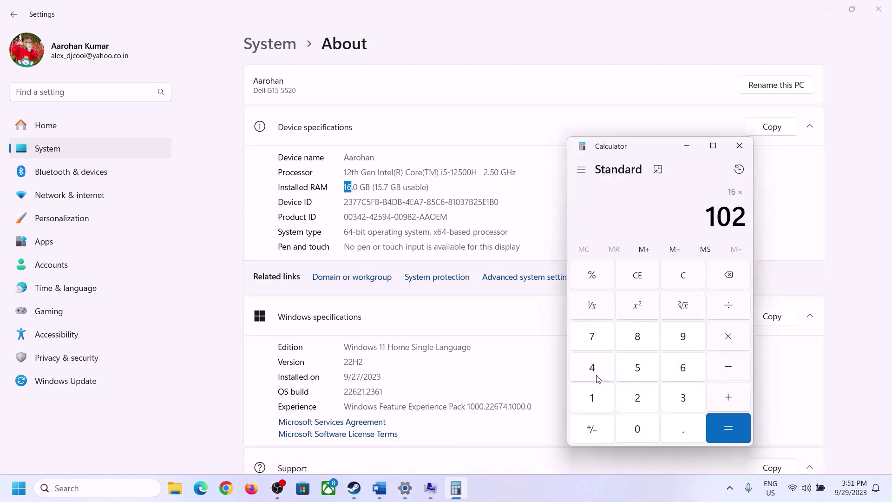
click(591, 367)
click(728, 427)
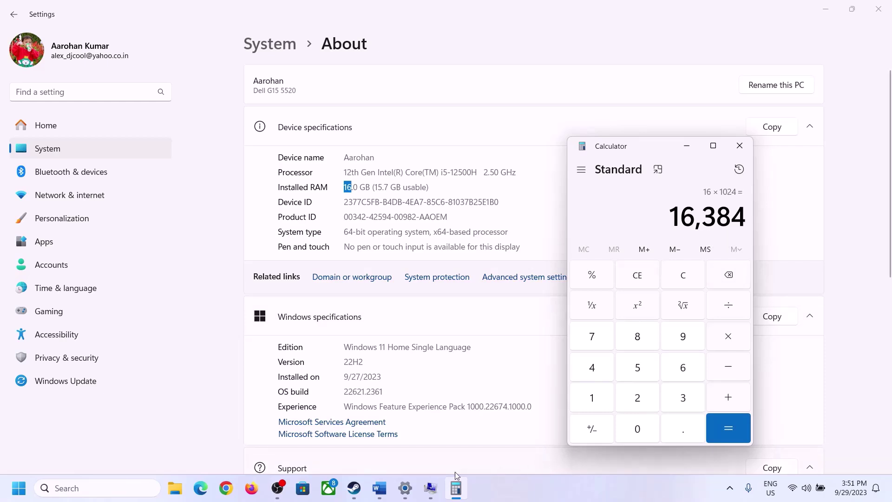
Step: Check the maximum size formula in Word and multiply the calculated RAM by 3
click(379, 488)
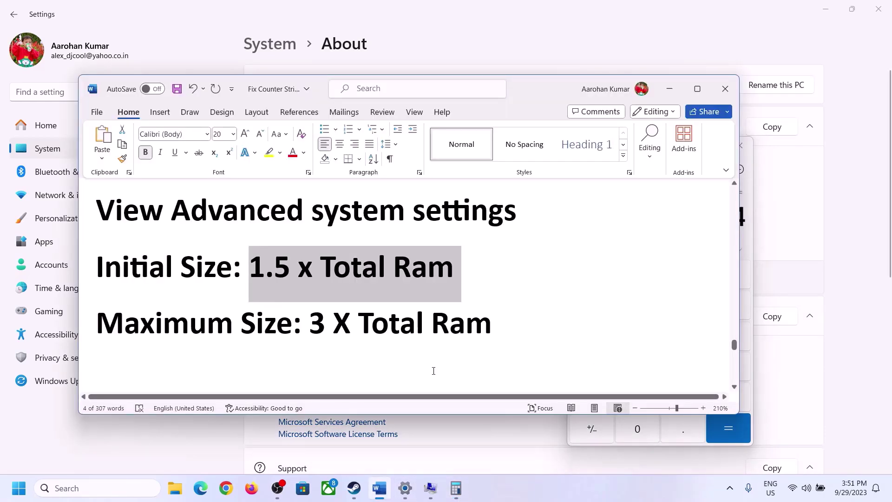
click(751, 244)
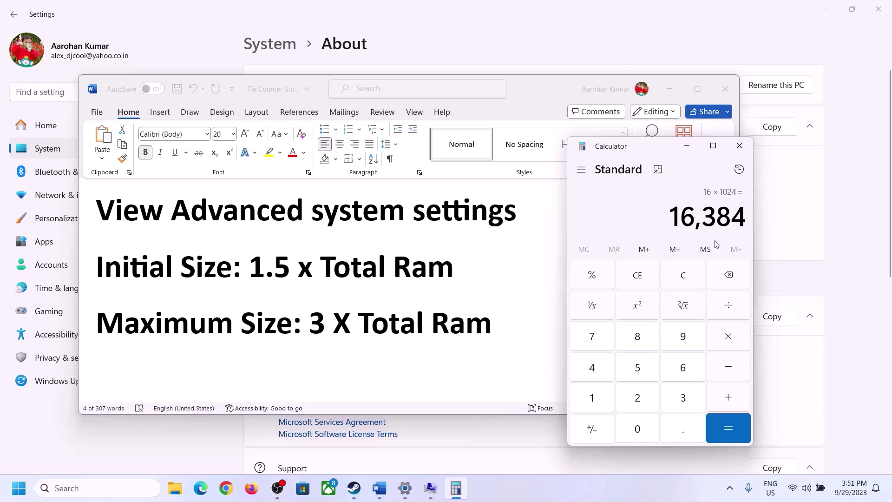
click(728, 340)
click(679, 397)
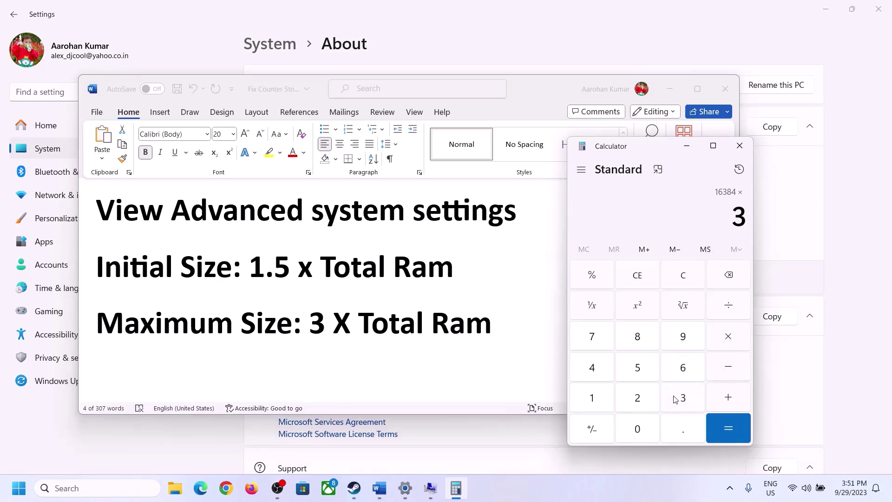
click(731, 427)
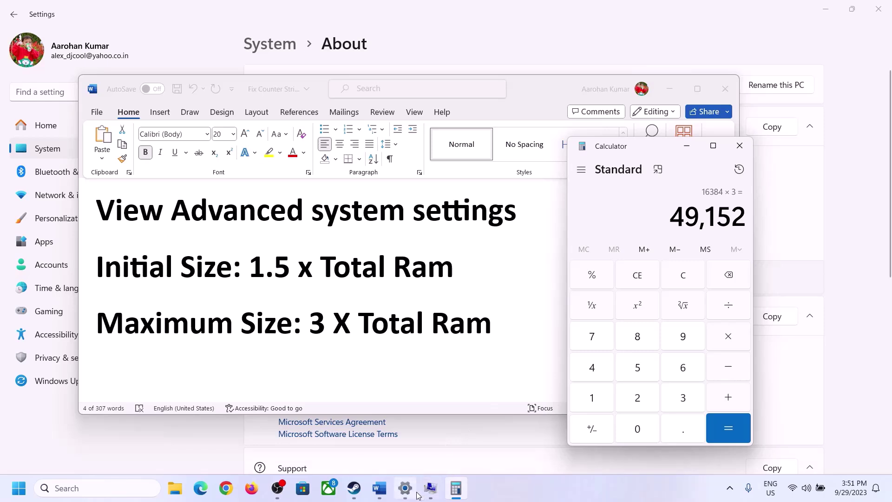
Step: Set the maximum size of drive C:'s paging file to 49152 MB and apply the custom range
click(430, 488)
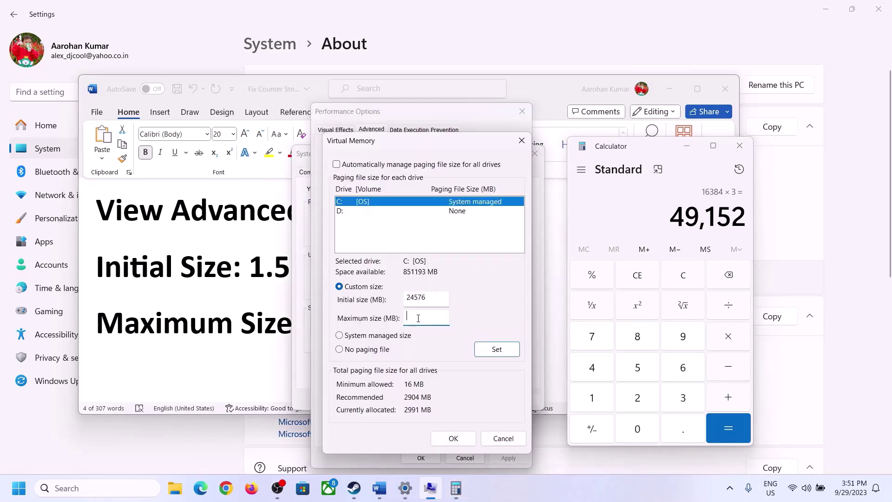
text(49152)
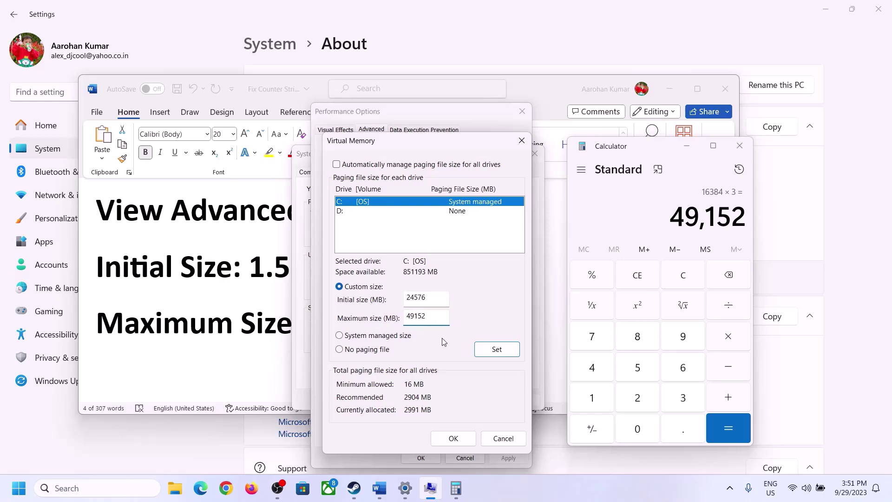
click(496, 352)
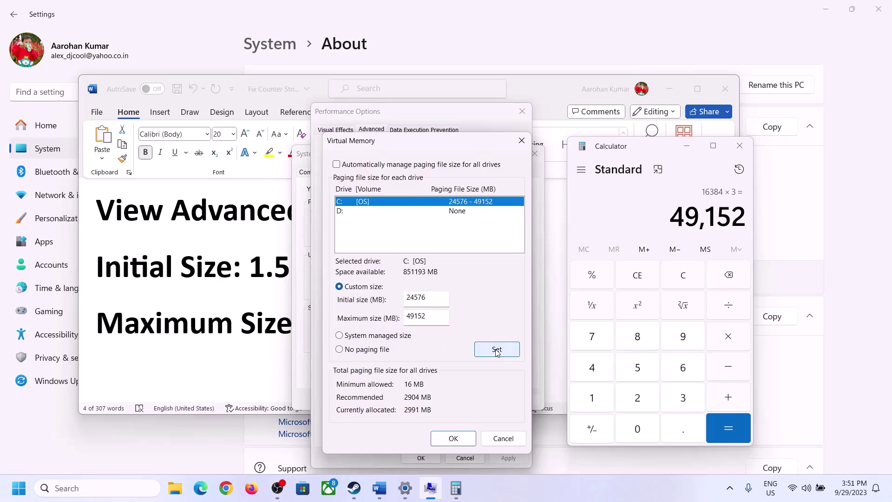
Step: Confirm the Virtual Memory, Performance Options and System Properties changes, and dismiss the restart prompt without restarting
click(458, 438)
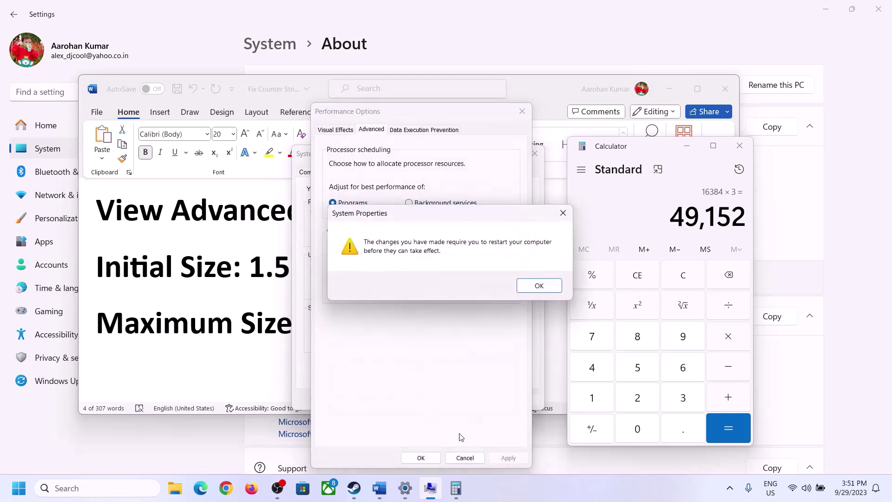
click(554, 288)
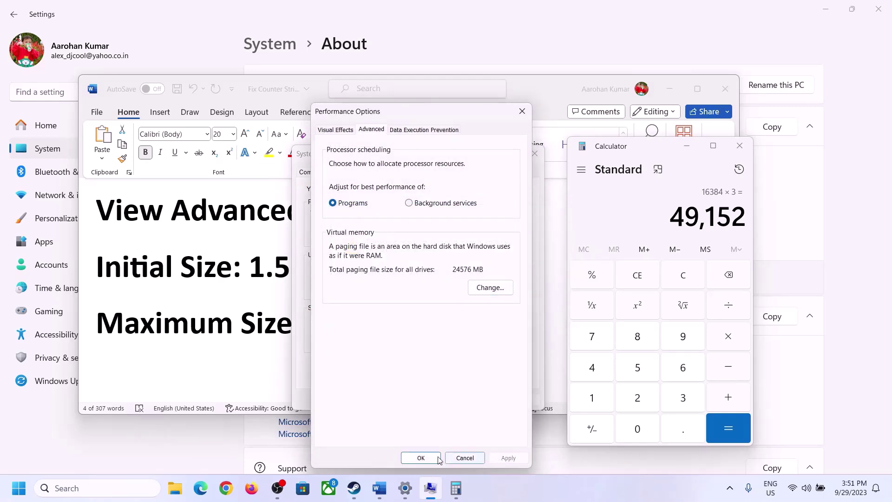
click(421, 458)
click(419, 400)
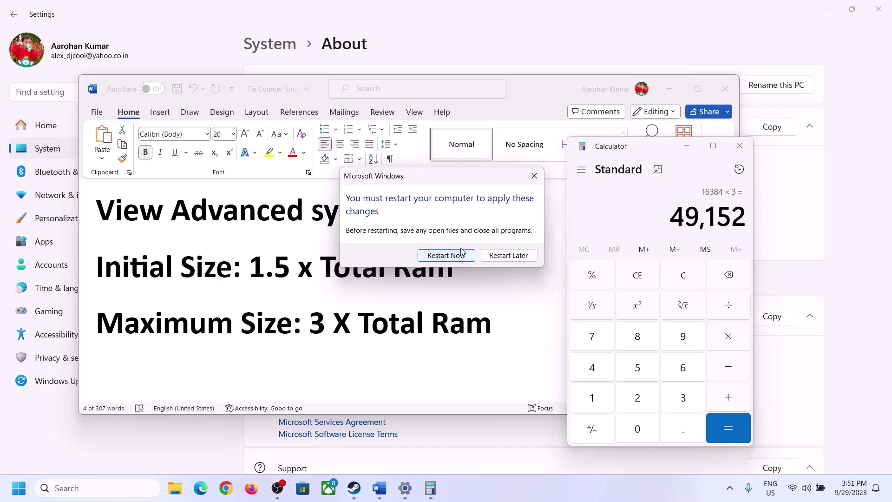
click(533, 176)
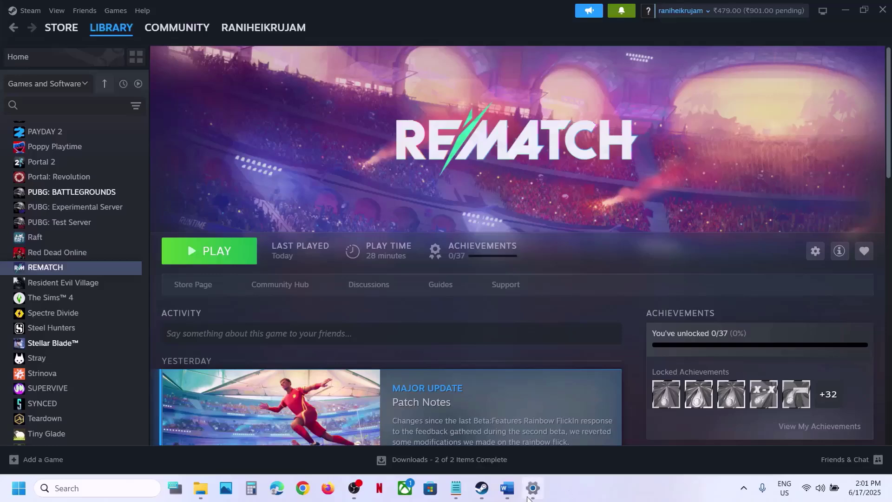
Step: Read Step 19 in the Word document, highlighting the advice on closing overclocking applications and disabling Steam Overlay
click(509, 493)
scroll(231, 261, down, 3)
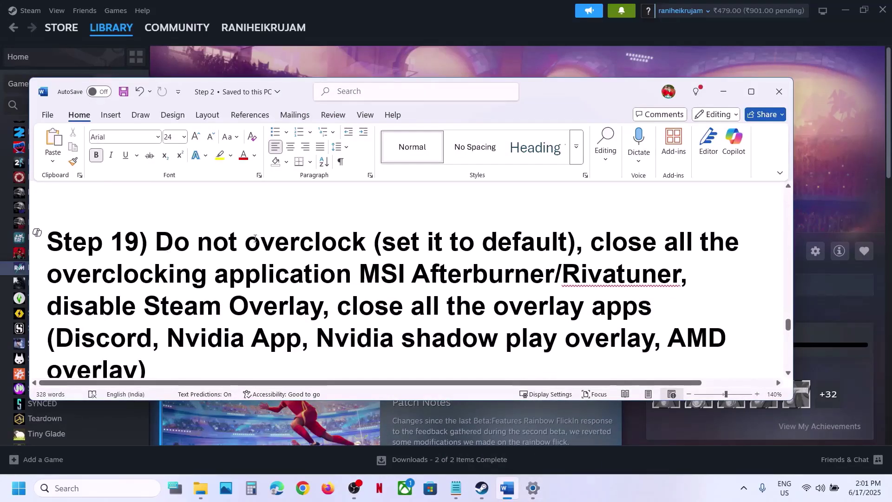
drag(156, 241, 616, 274)
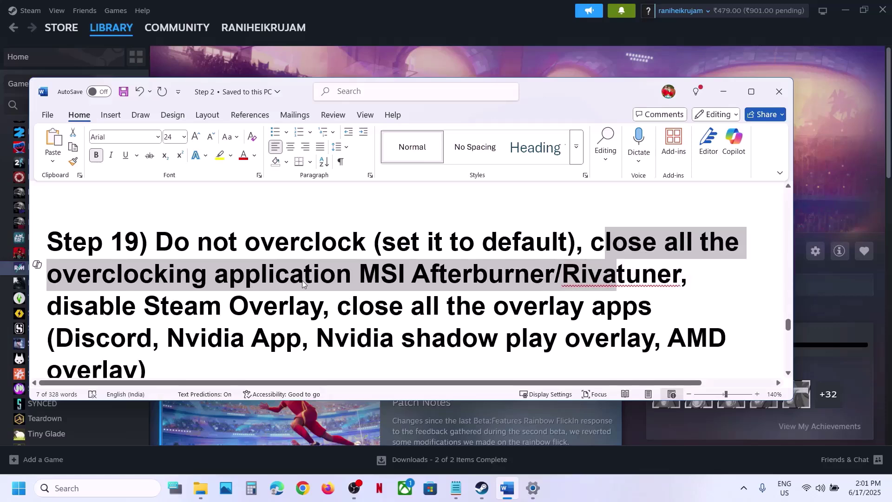
drag(47, 306, 322, 308)
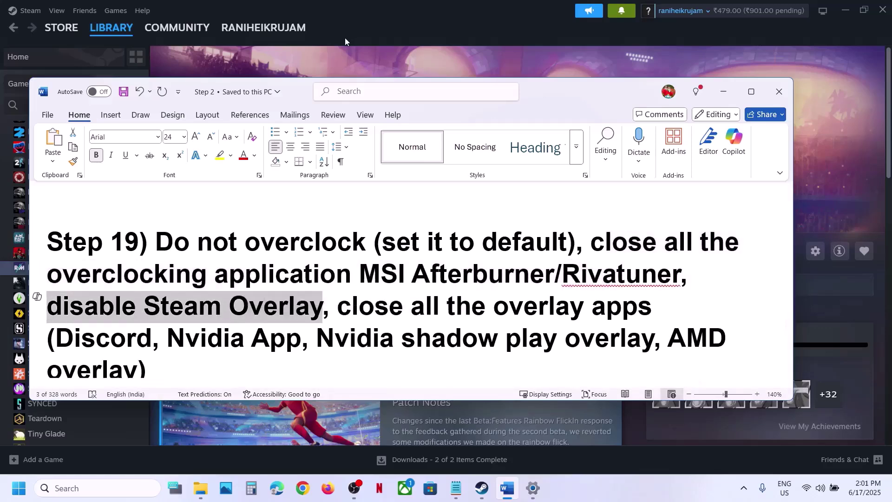
Step: Turn off the in-game Steam Overlay in REMATCH's properties in Steam and close the properties window
click(344, 38)
right_click(64, 270)
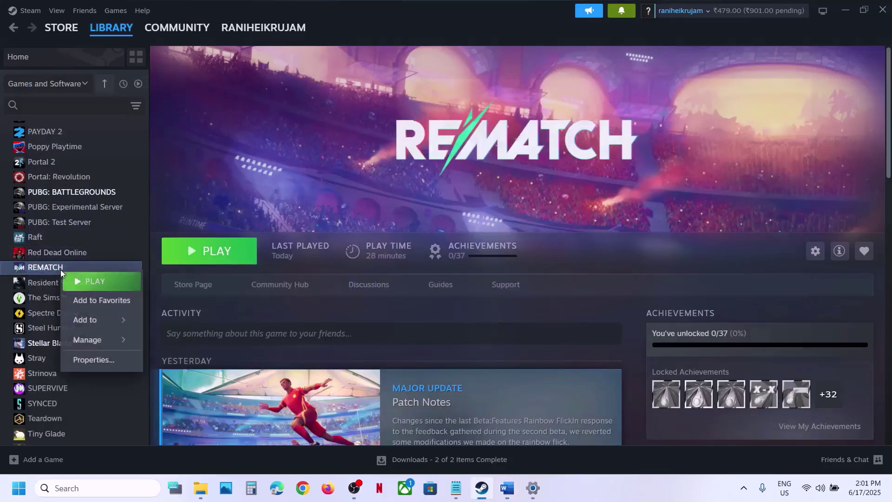
click(82, 360)
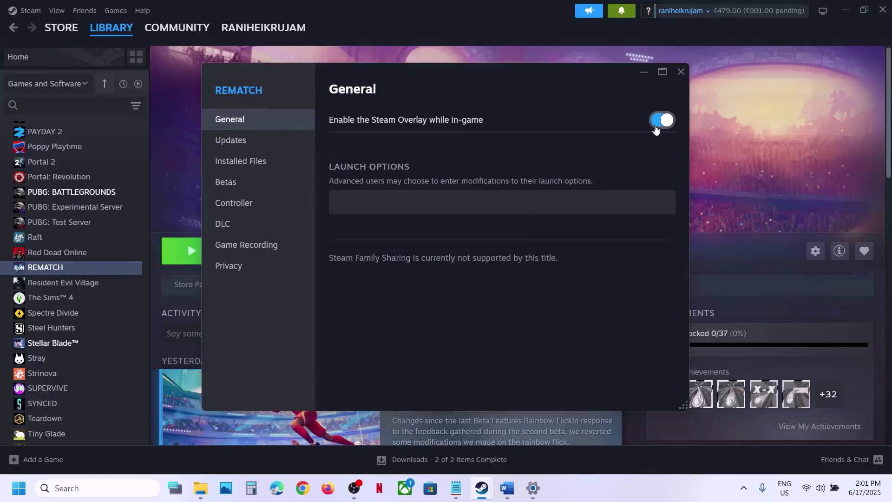
click(655, 125)
click(681, 72)
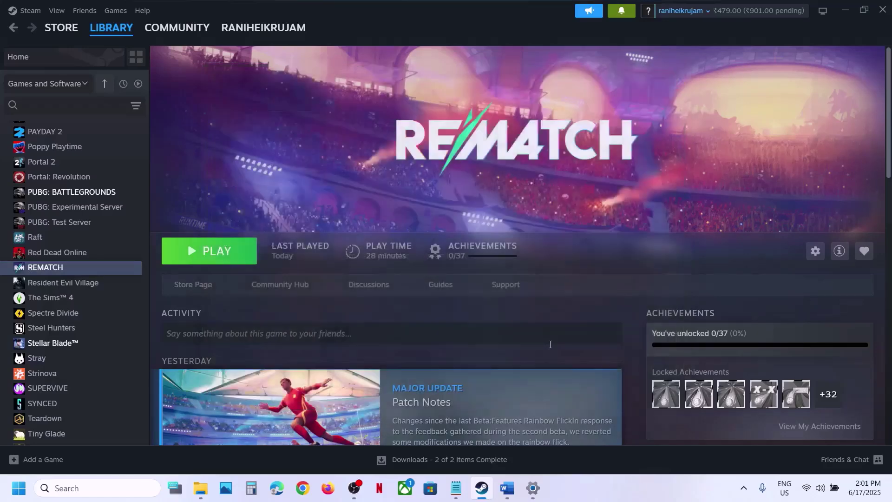
Step: Return to Step 19 in the Word document, review the overlay apps to close, and continue to Step 20
click(513, 494)
scroll(401, 299, down, 1)
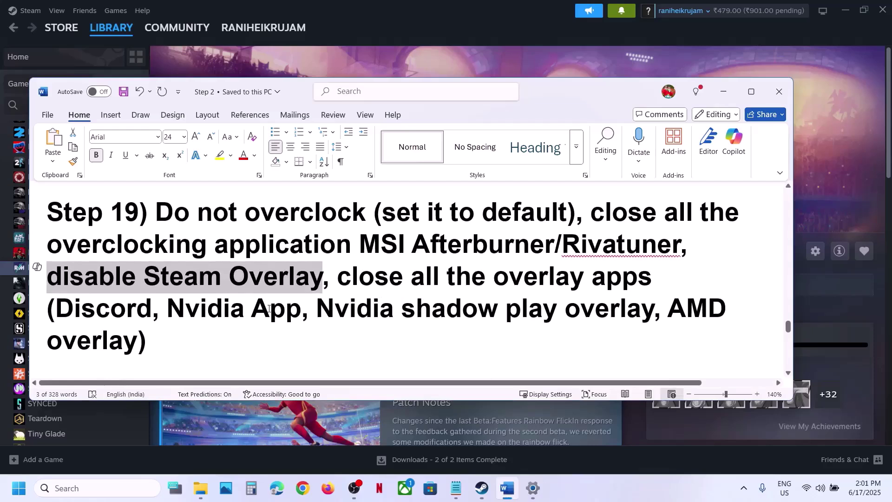
double_click(134, 310)
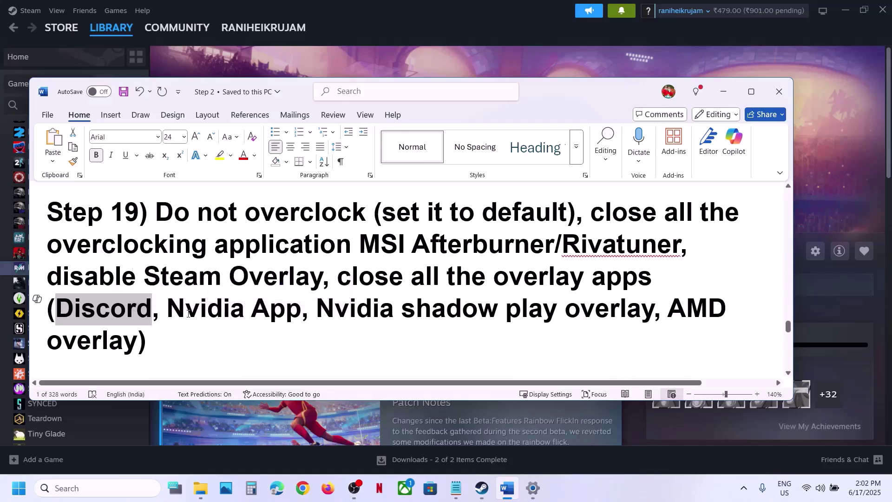
drag(168, 310, 268, 316)
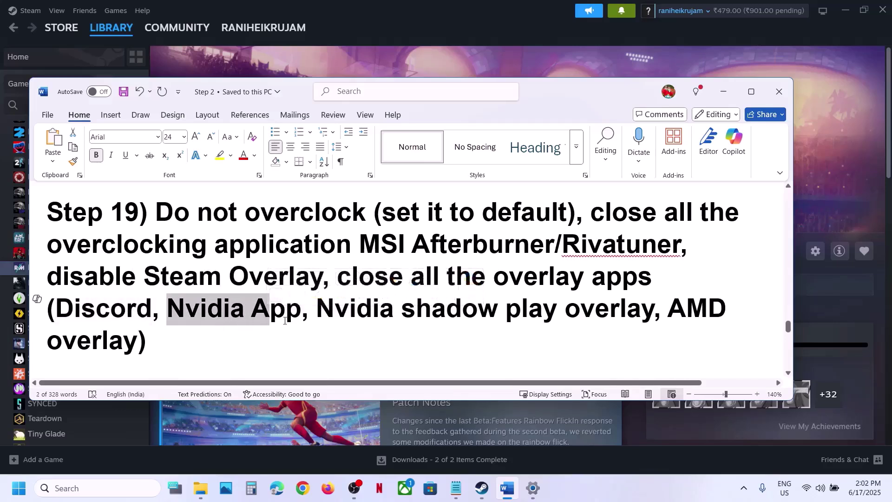
drag(343, 275, 347, 318)
click(347, 319)
scroll(347, 319, down, 5)
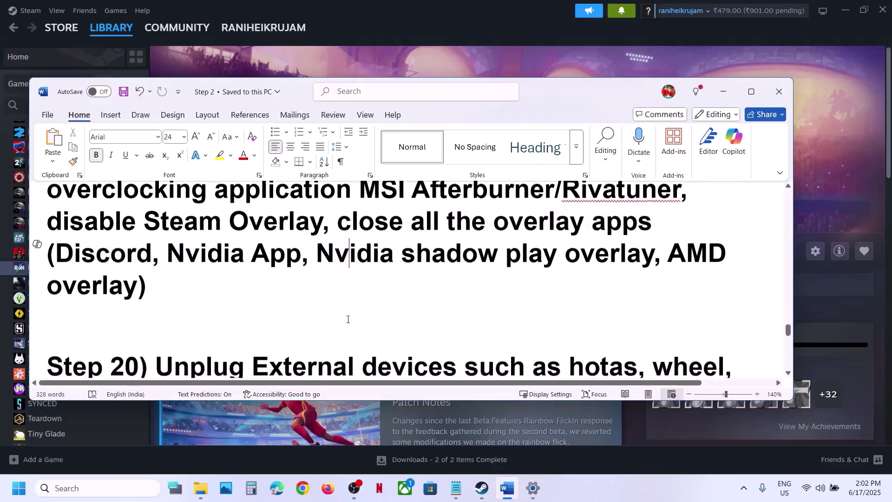
Step: Maximize the Word document and read Step 20, highlighting the advice on disconnecting extra devices, closing third-party services and removing the undervolt
click(750, 91)
scroll(490, 177, up, 1)
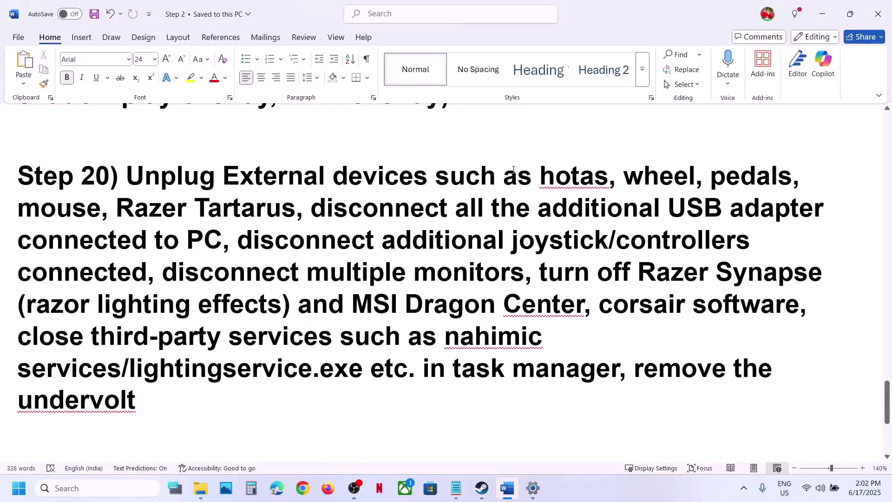
drag(514, 169, 714, 222)
drag(290, 243, 755, 242)
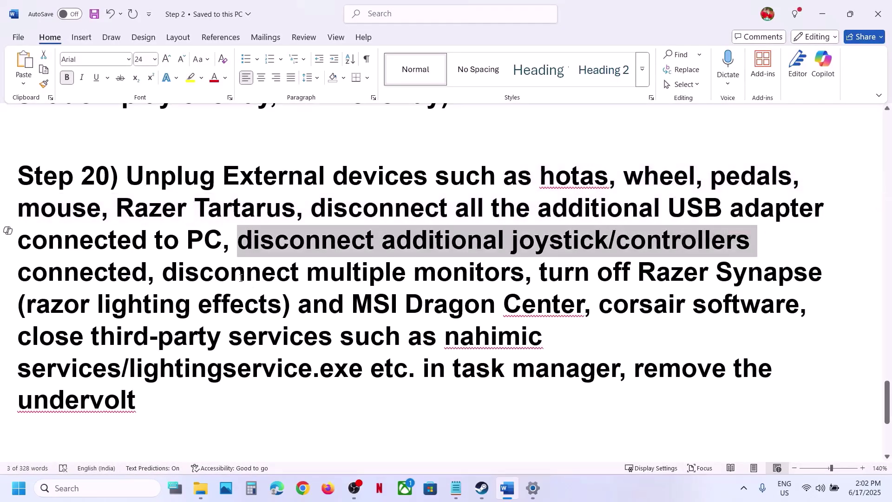
drag(241, 278, 720, 392)
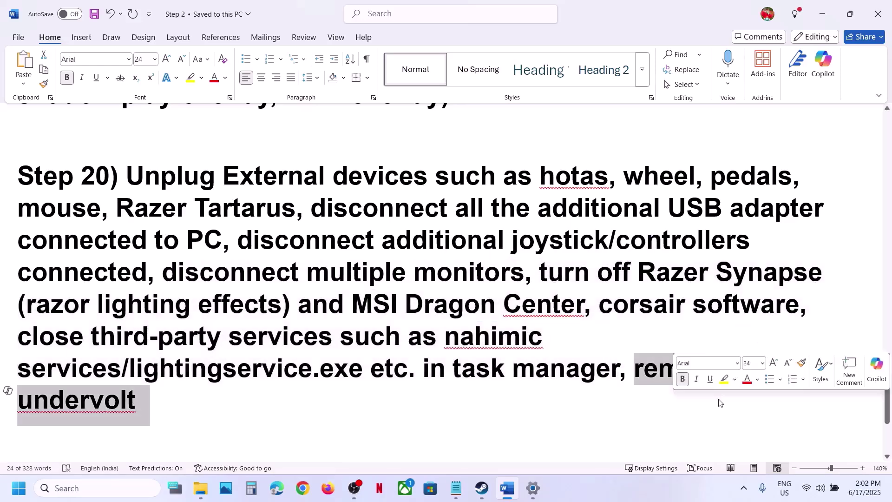
click(404, 375)
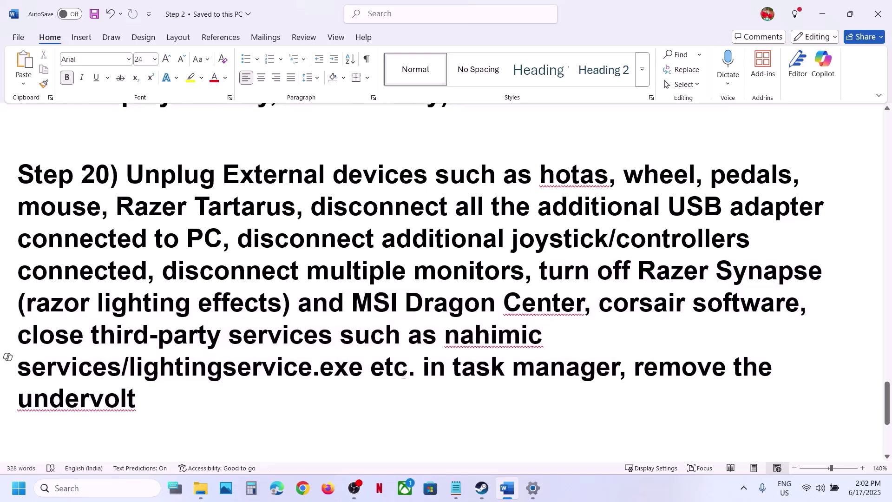
Step: Read Step 21 in the Word document, highlighting the advice to update the system BIOS, and check the laptop's battery level in Windows quick settings
scroll(405, 369, down, 3)
drag(207, 370, 364, 372)
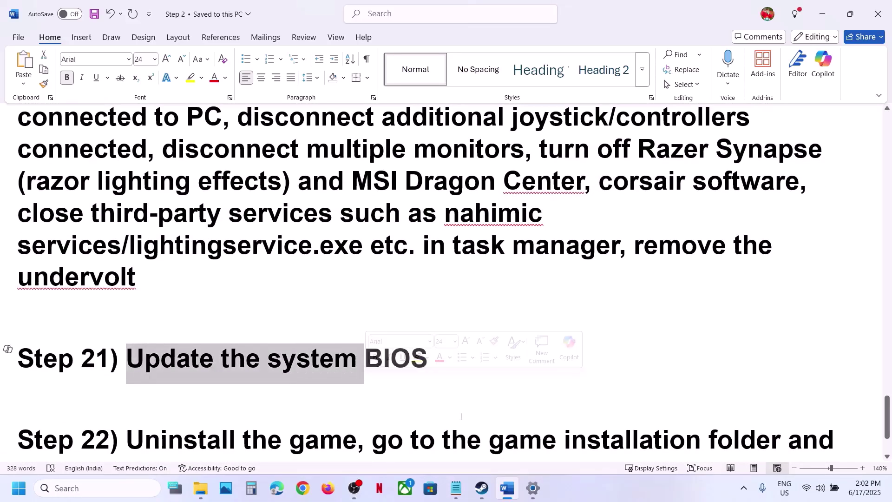
mouse_move(474, 489)
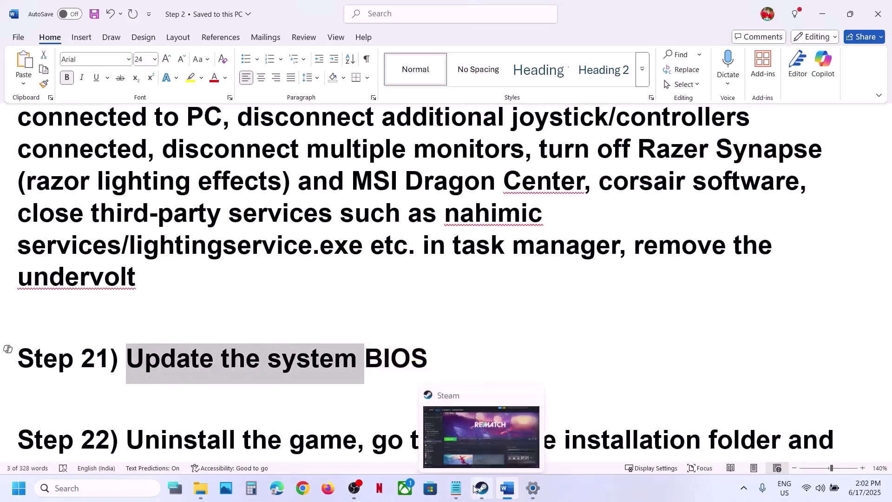
click(359, 380)
drag(289, 358, 391, 367)
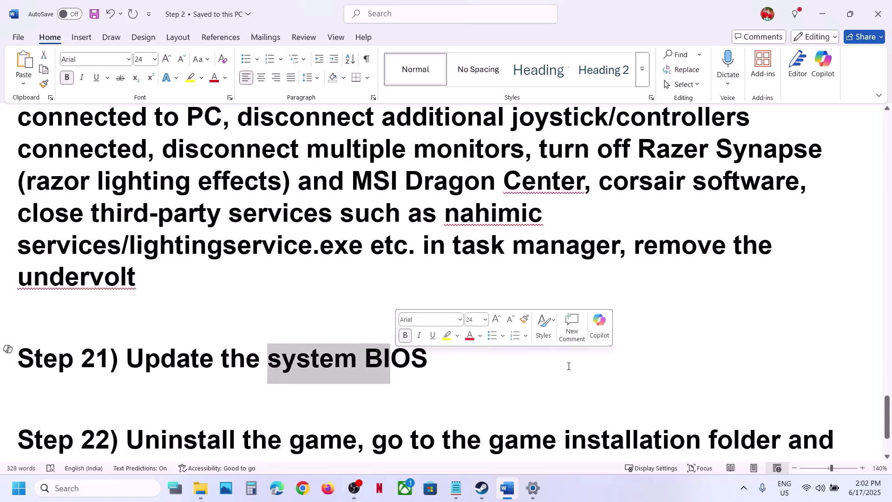
click(834, 486)
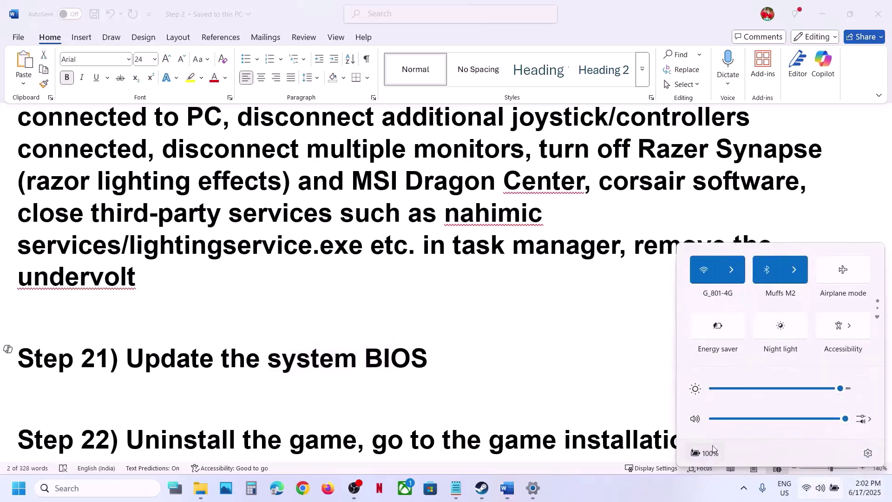